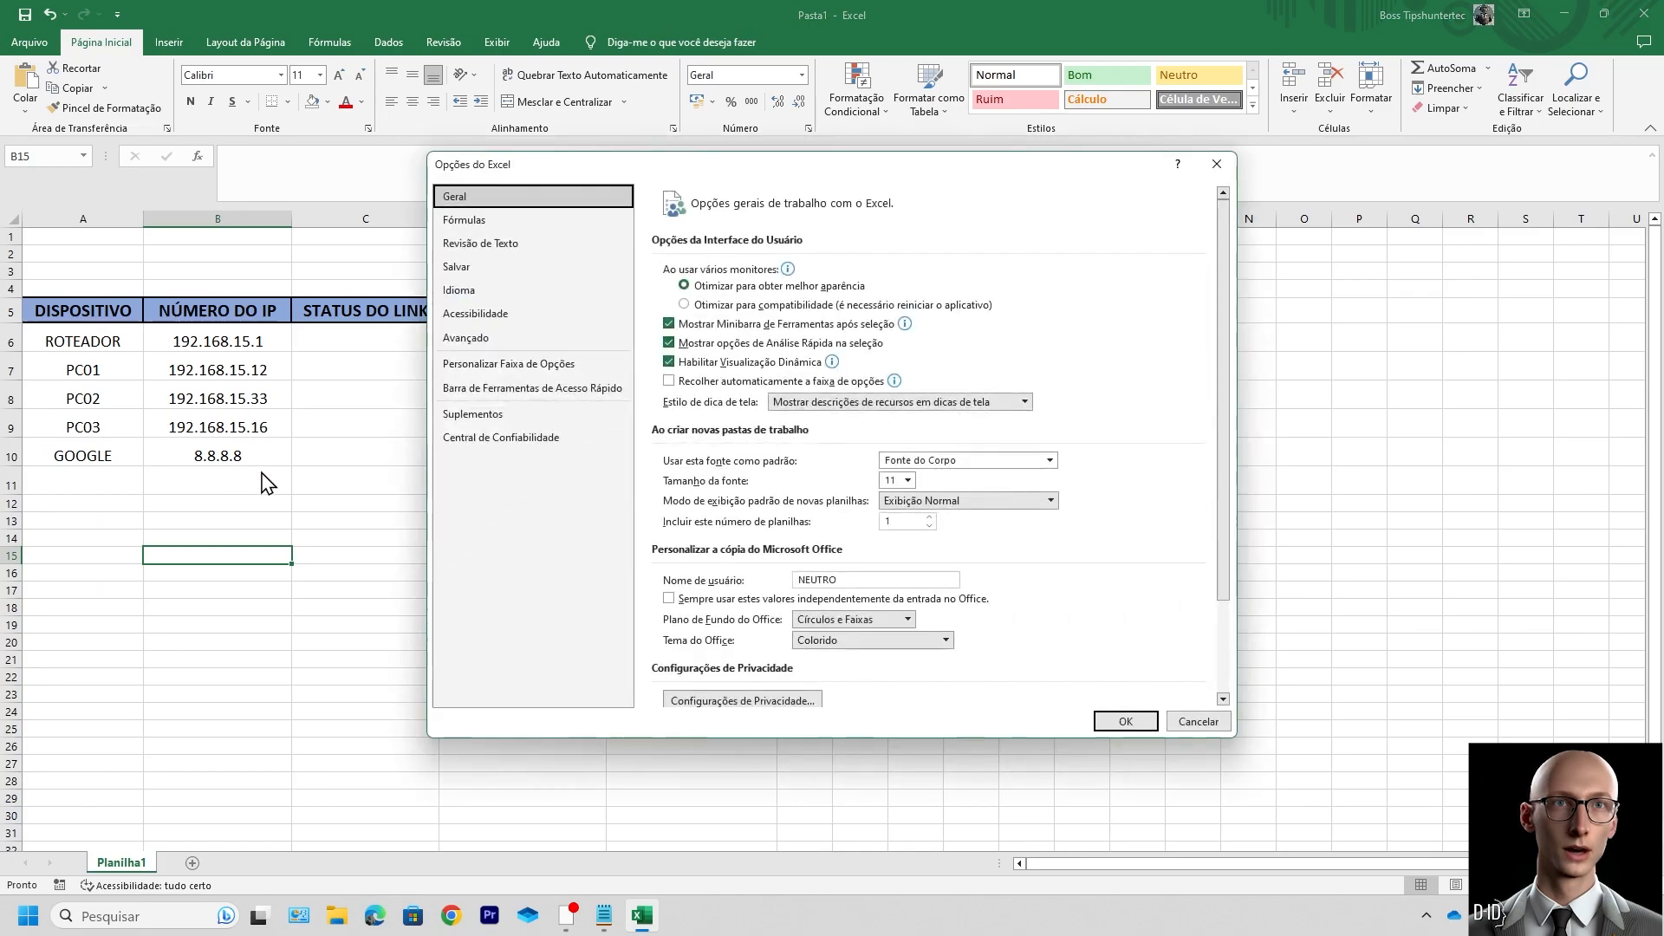
Step: Enable the Desenvolvedor tab in Excel's ribbon customization options and apply the change
{"action": "left_click", "coordinate": [498, 364]}
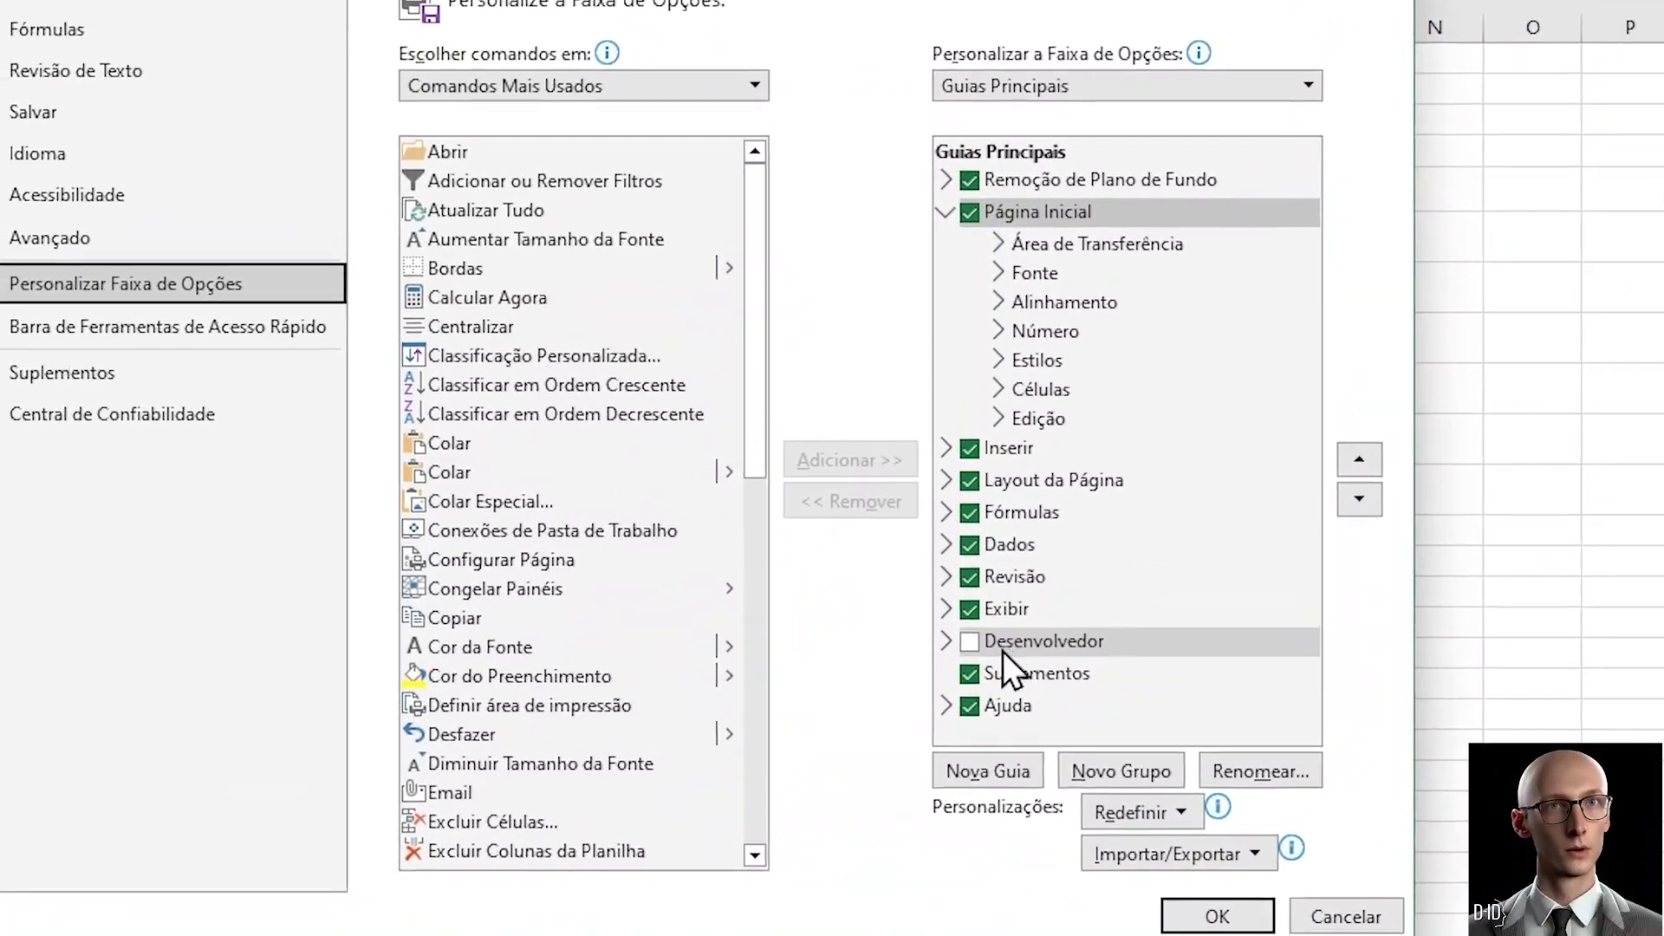
{"action": "left_click", "coordinate": [968, 641]}
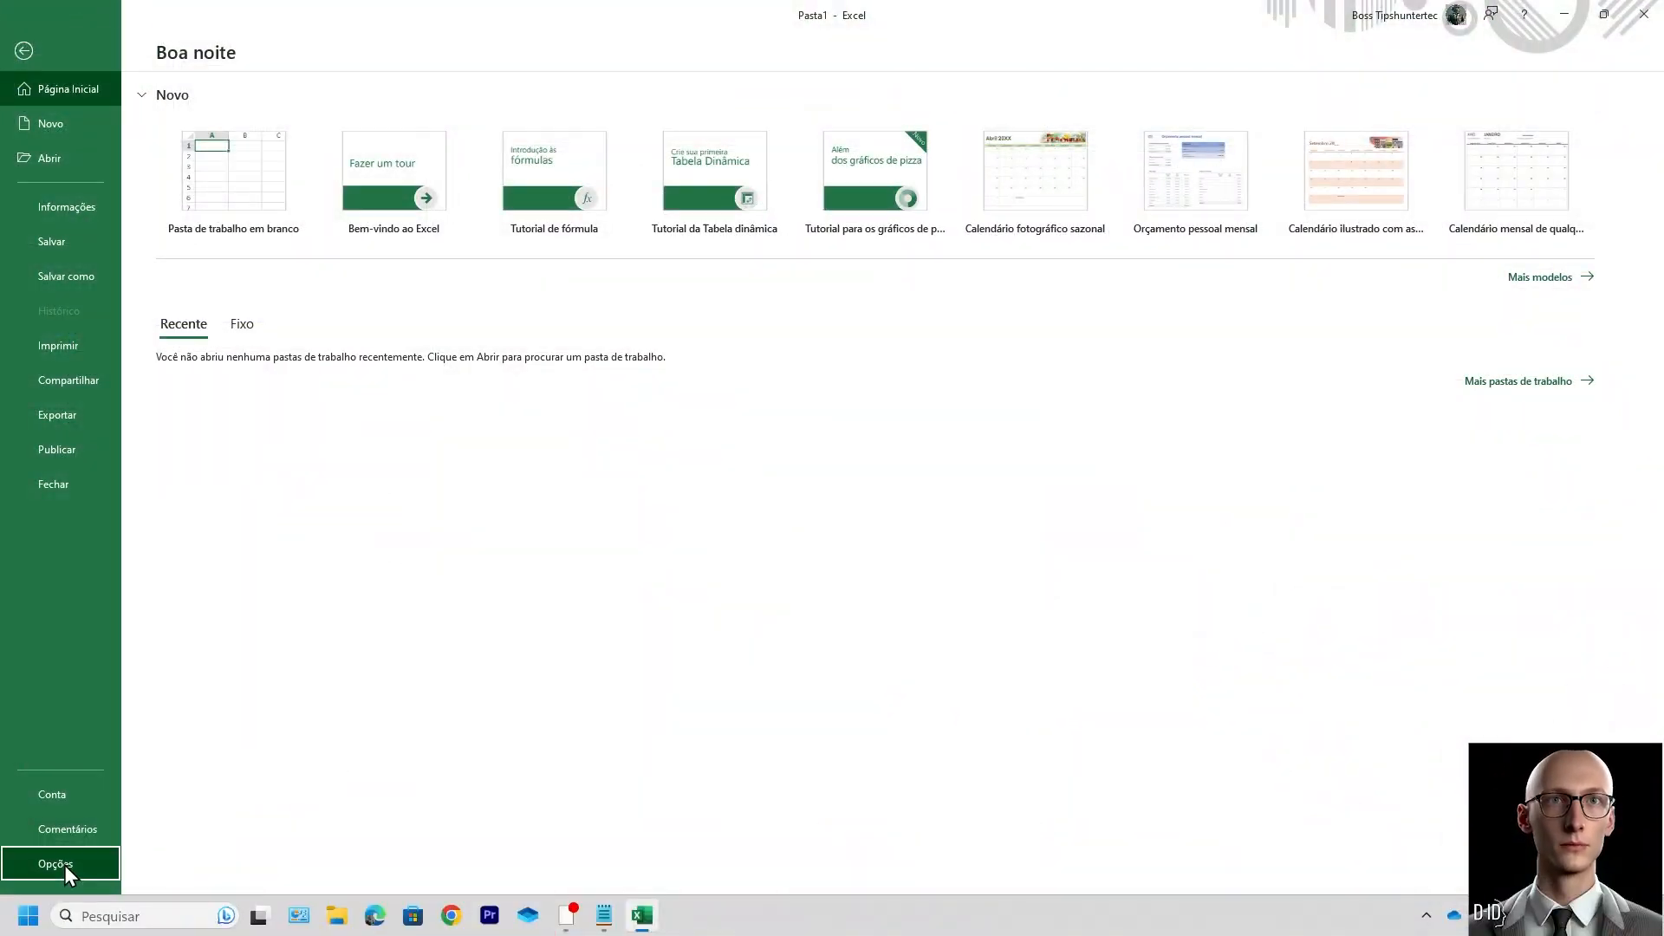
{"action": "left_click", "coordinate": [66, 864]}
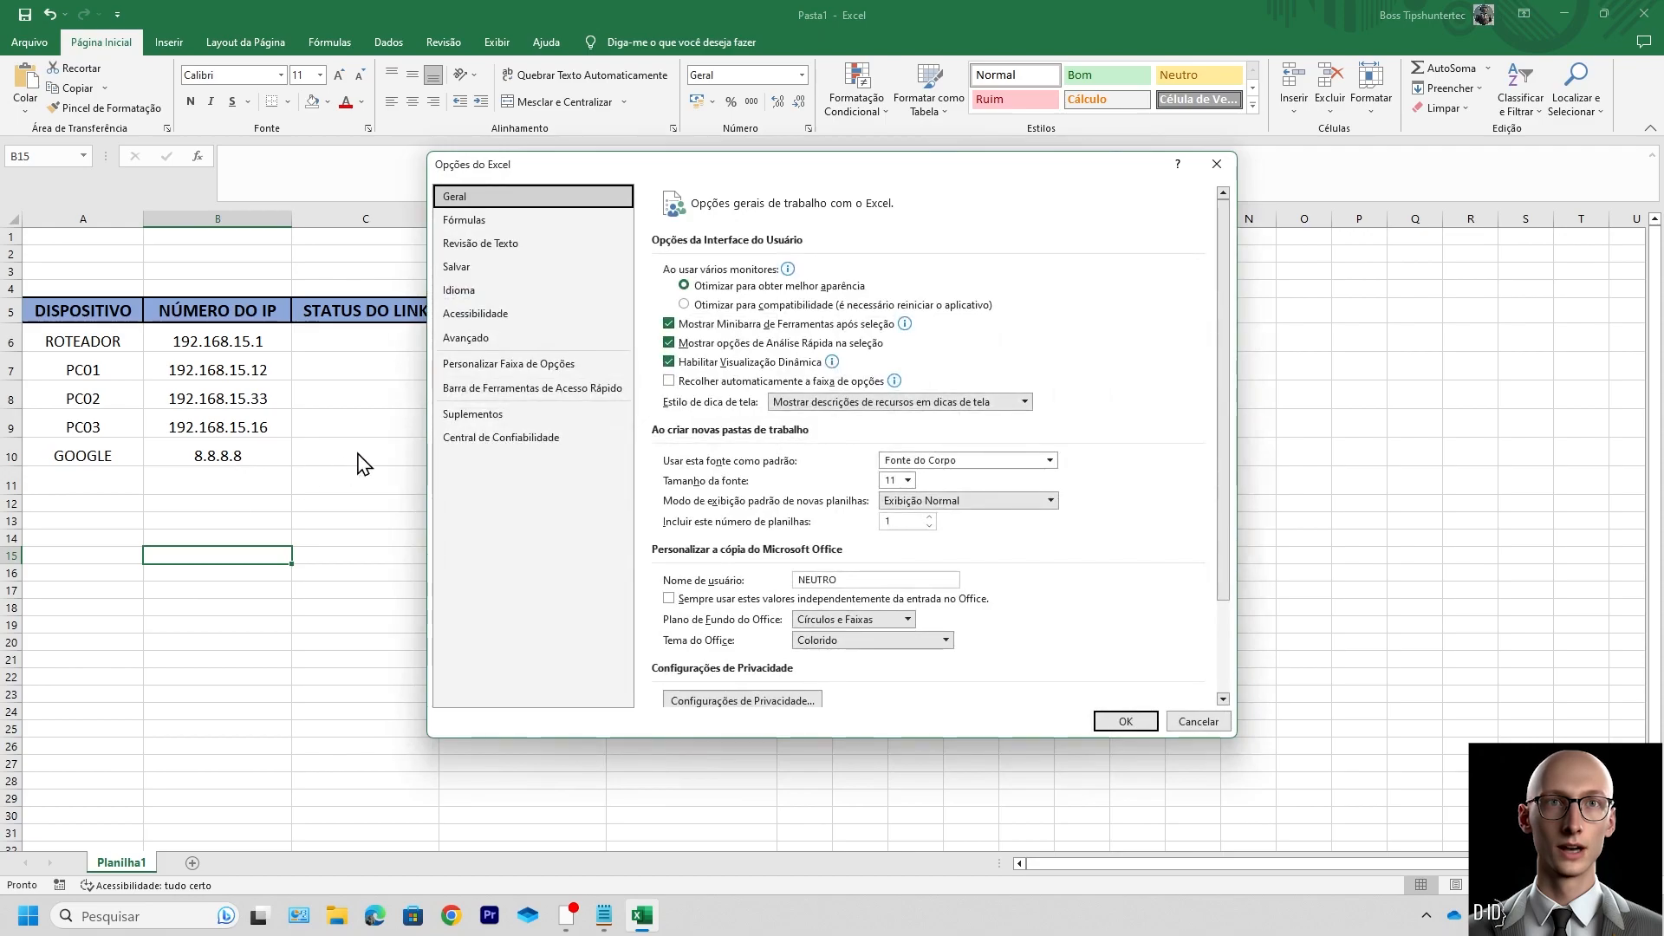
{"action": "left_click", "coordinate": [496, 364]}
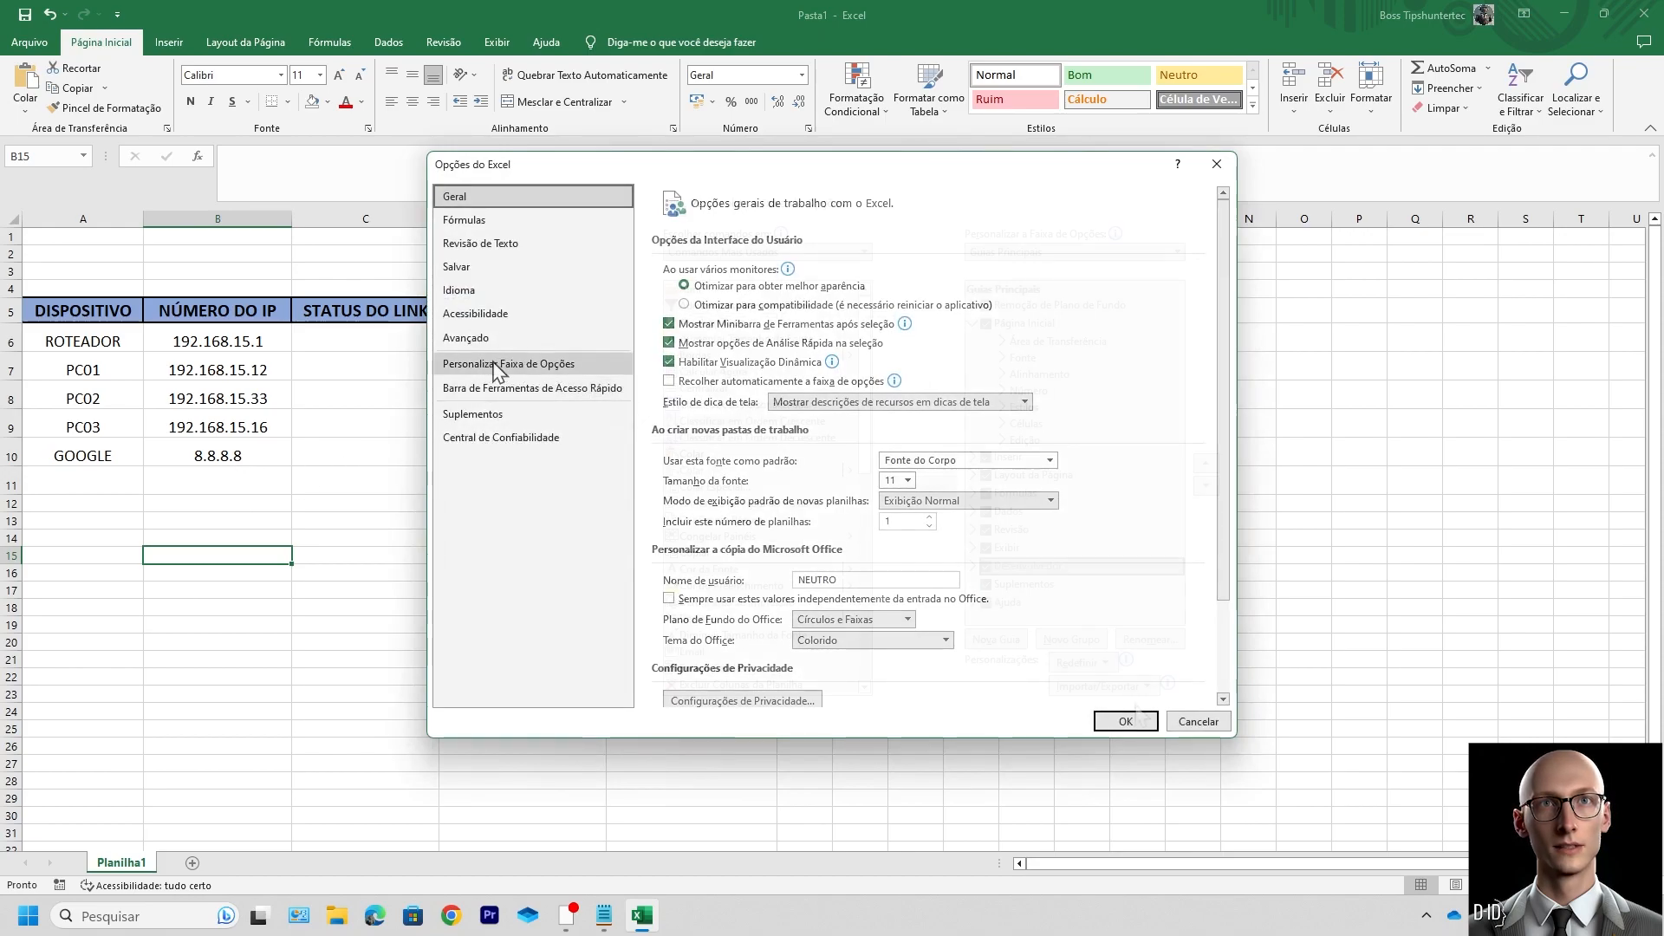
{"action": "left_click", "coordinate": [1124, 721]}
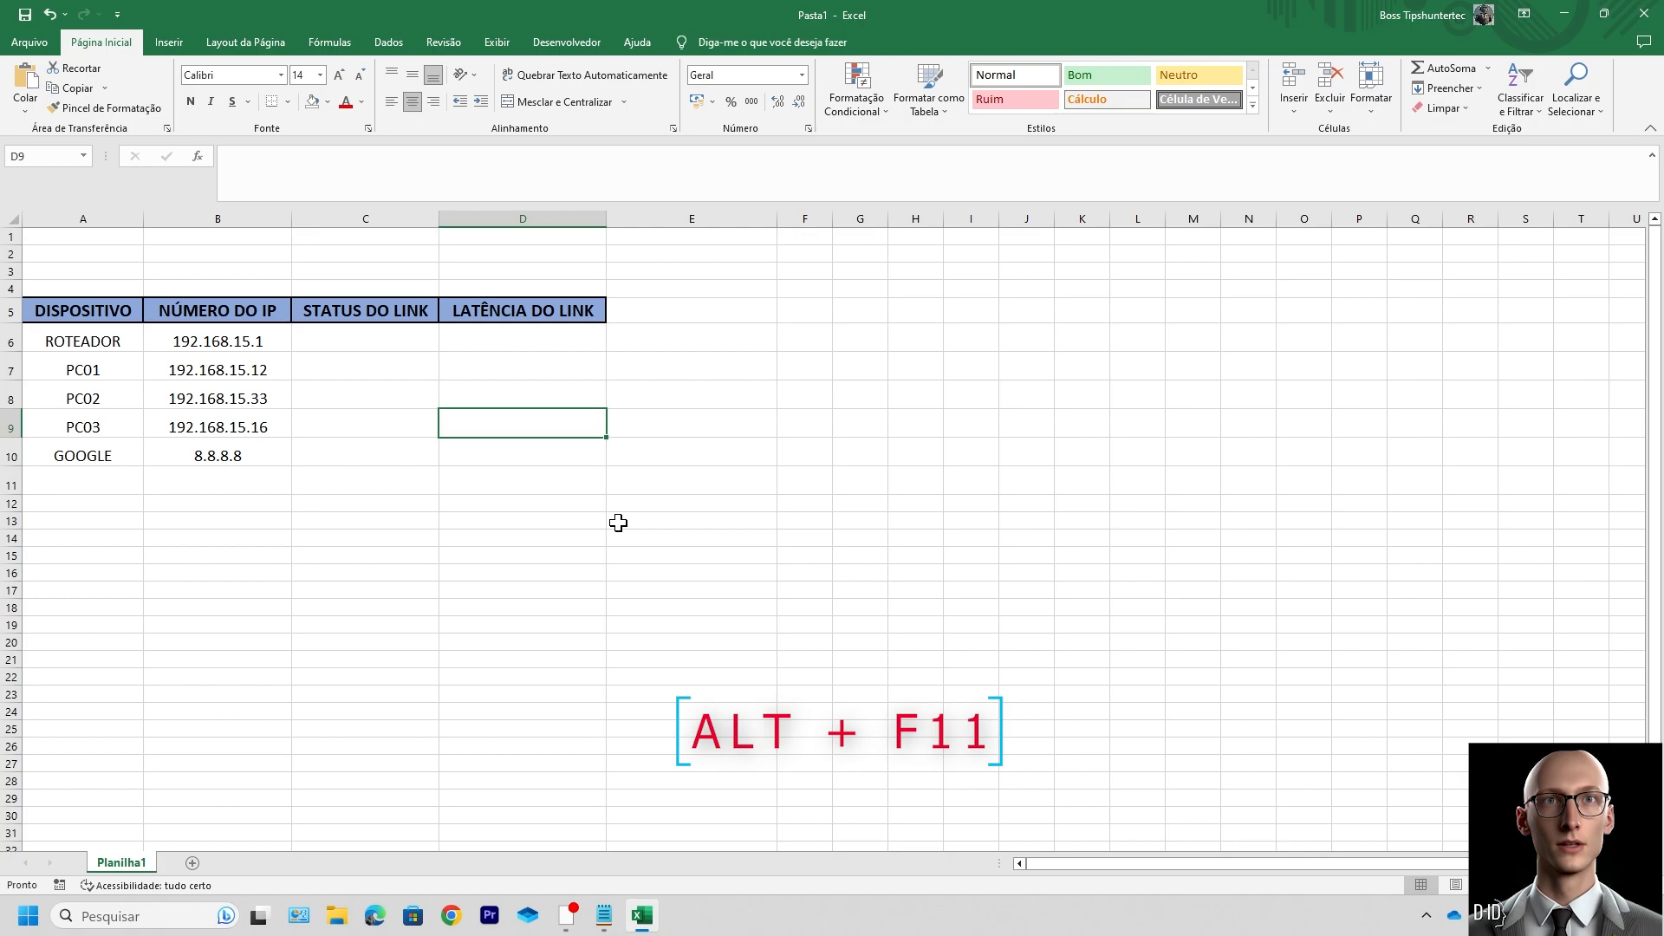
Step: Open the Visual Basic editor and insert a new standard module into the Pasta1 project
{"action": "key", "text": "alt+F11"}
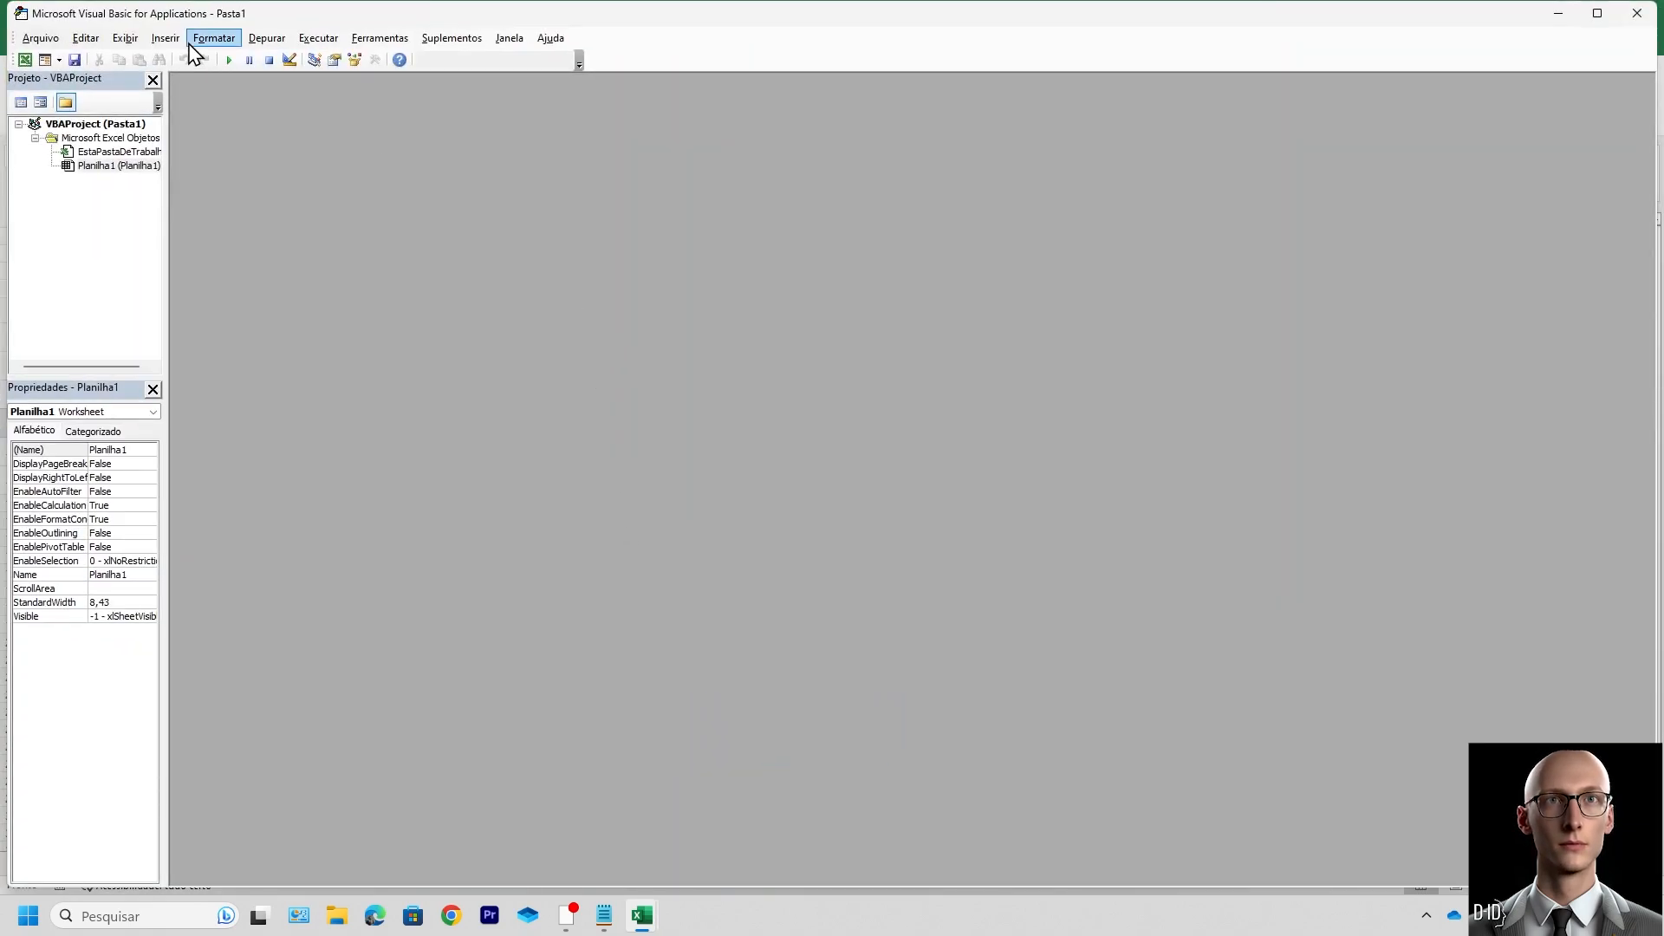
{"action": "left_click", "coordinate": [166, 39]}
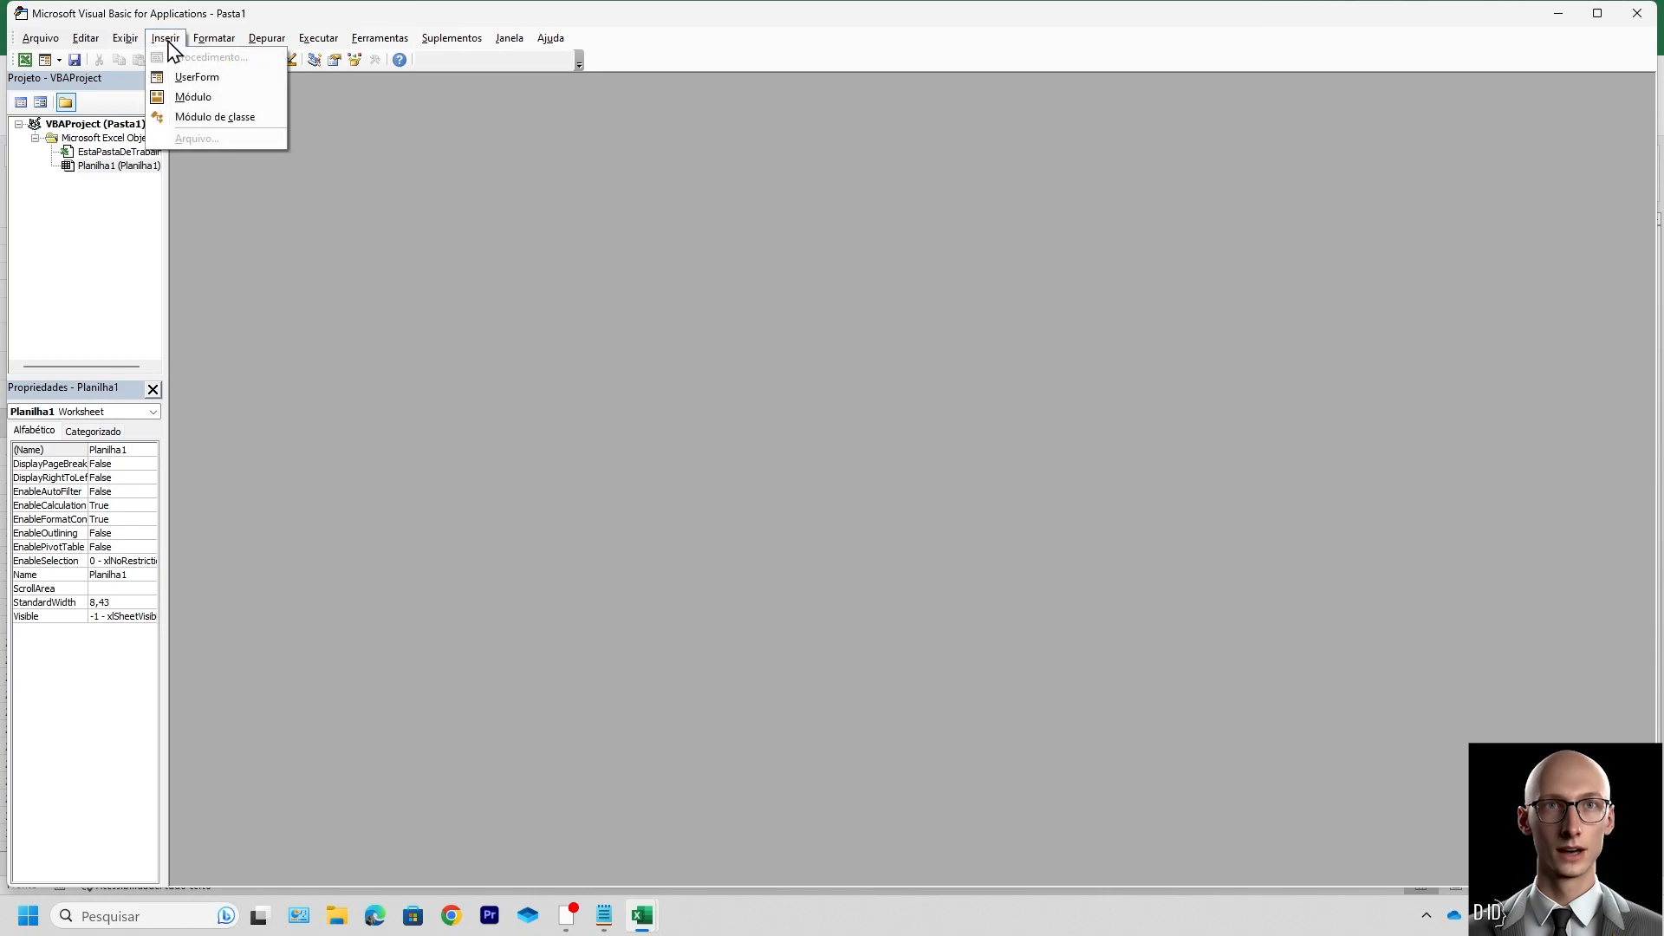
{"action": "left_click", "coordinate": [208, 104]}
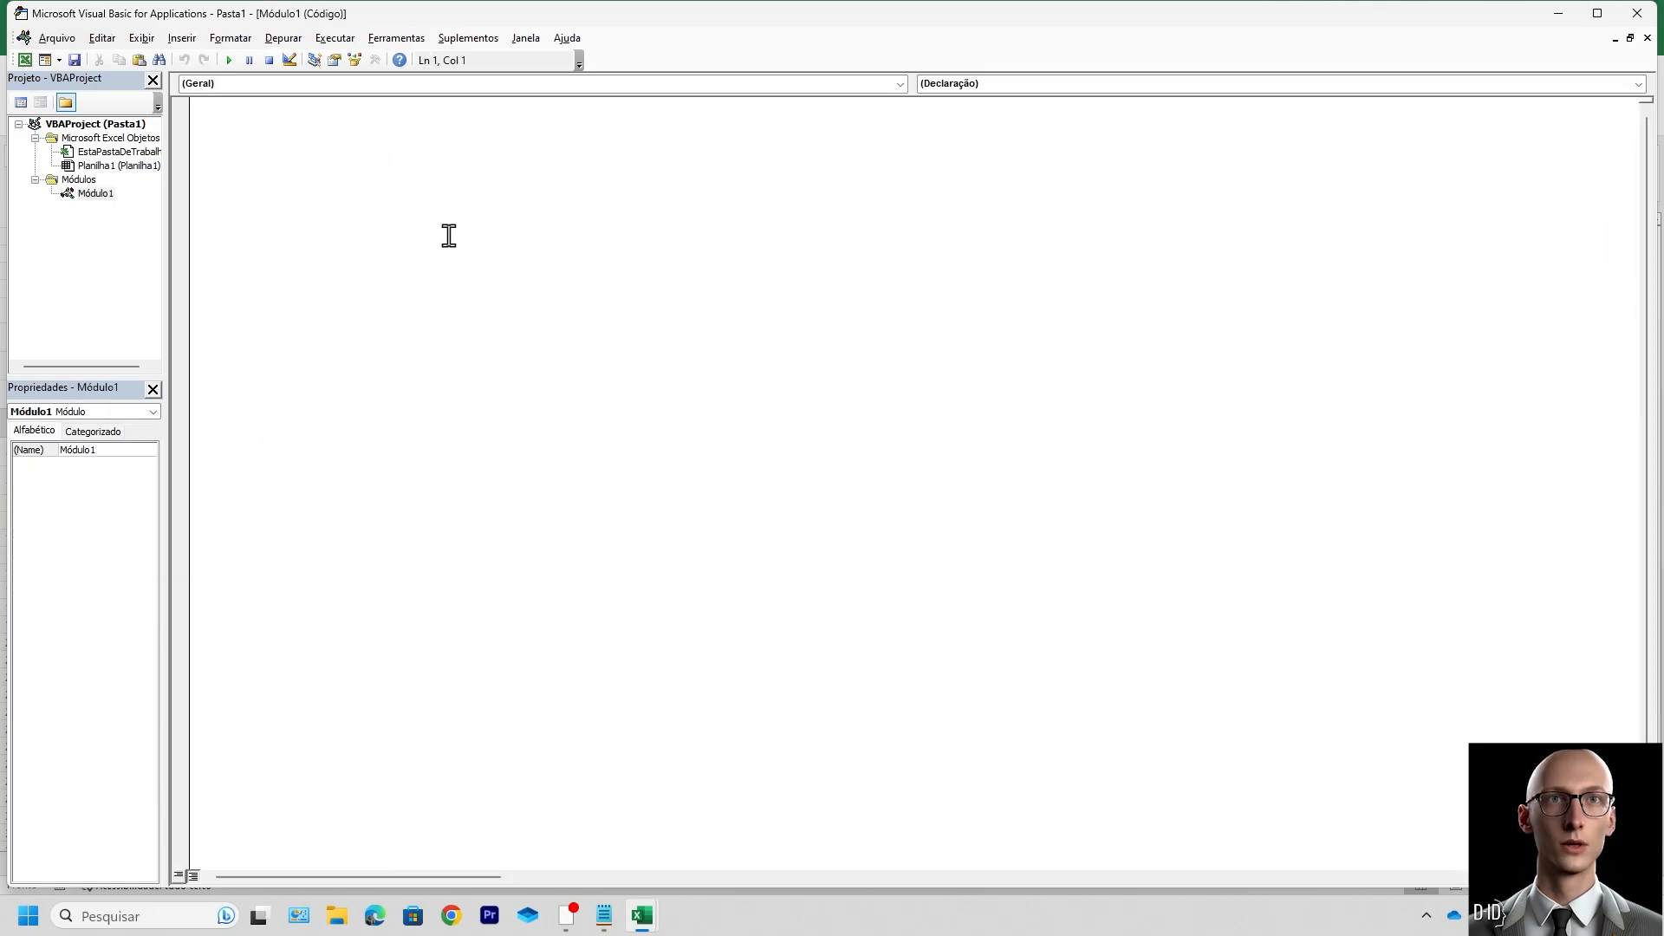
Step: Switch to Notepad and copy the complete code containing the Ping and rsp_time functions
{"action": "left_click", "coordinate": [604, 917]}
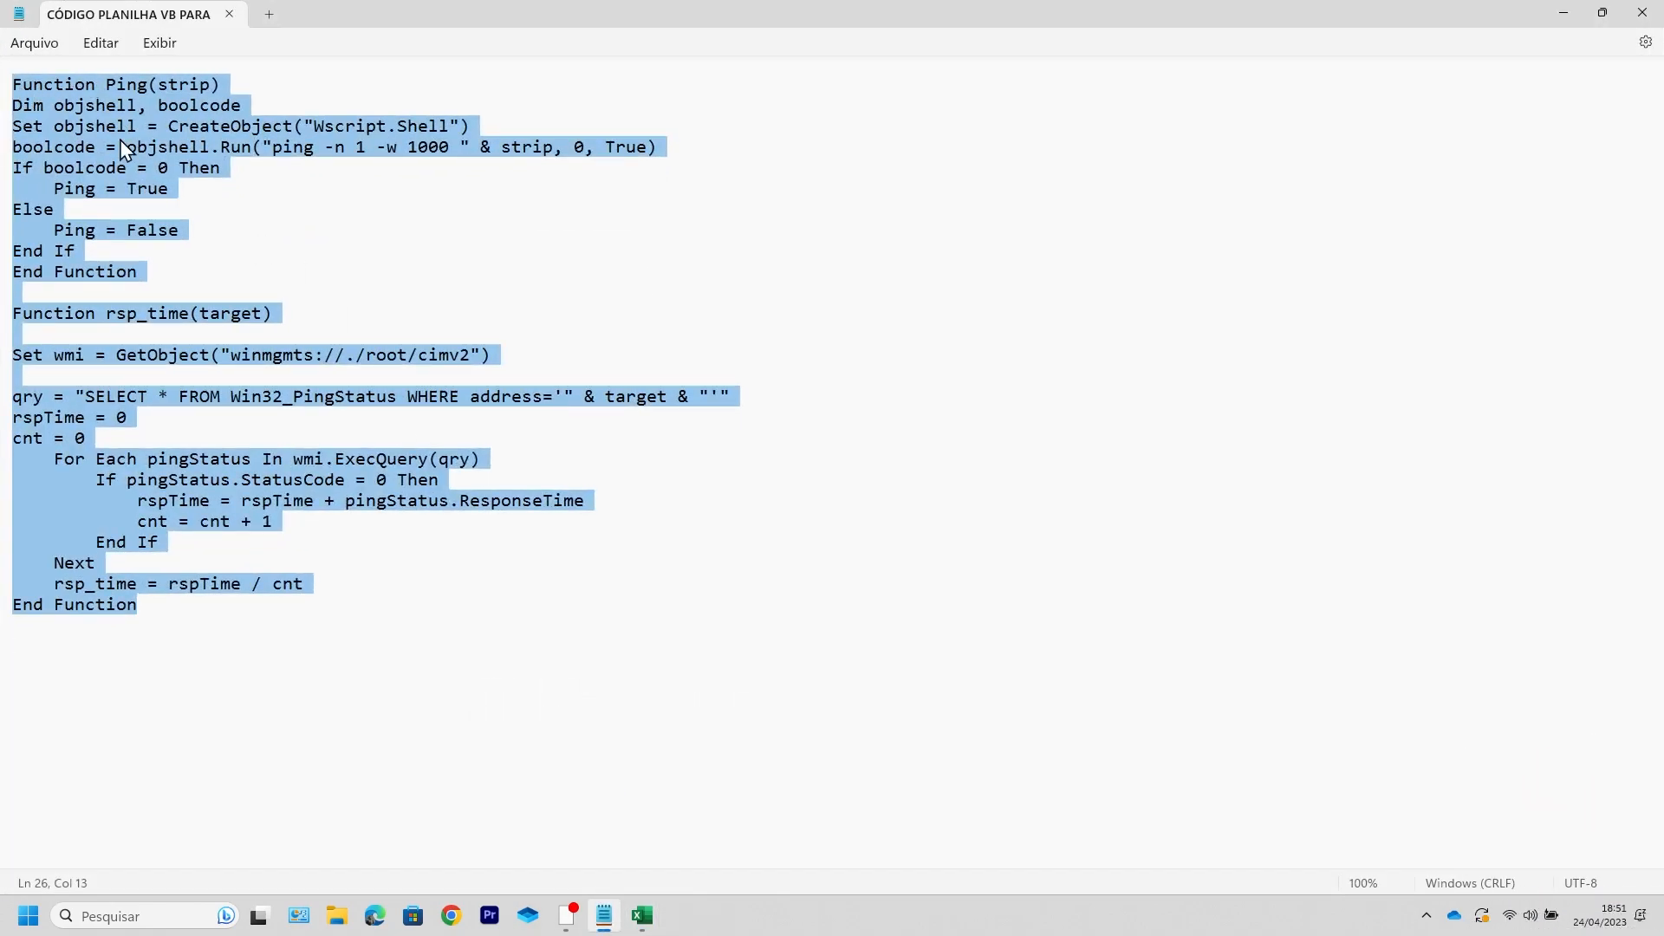
{"action": "left_click", "coordinate": [33, 82]}
{"action": "left_click_drag", "start_coordinate": [13, 82], "coordinate": [285, 604]}
{"action": "right_click", "coordinate": [118, 140]}
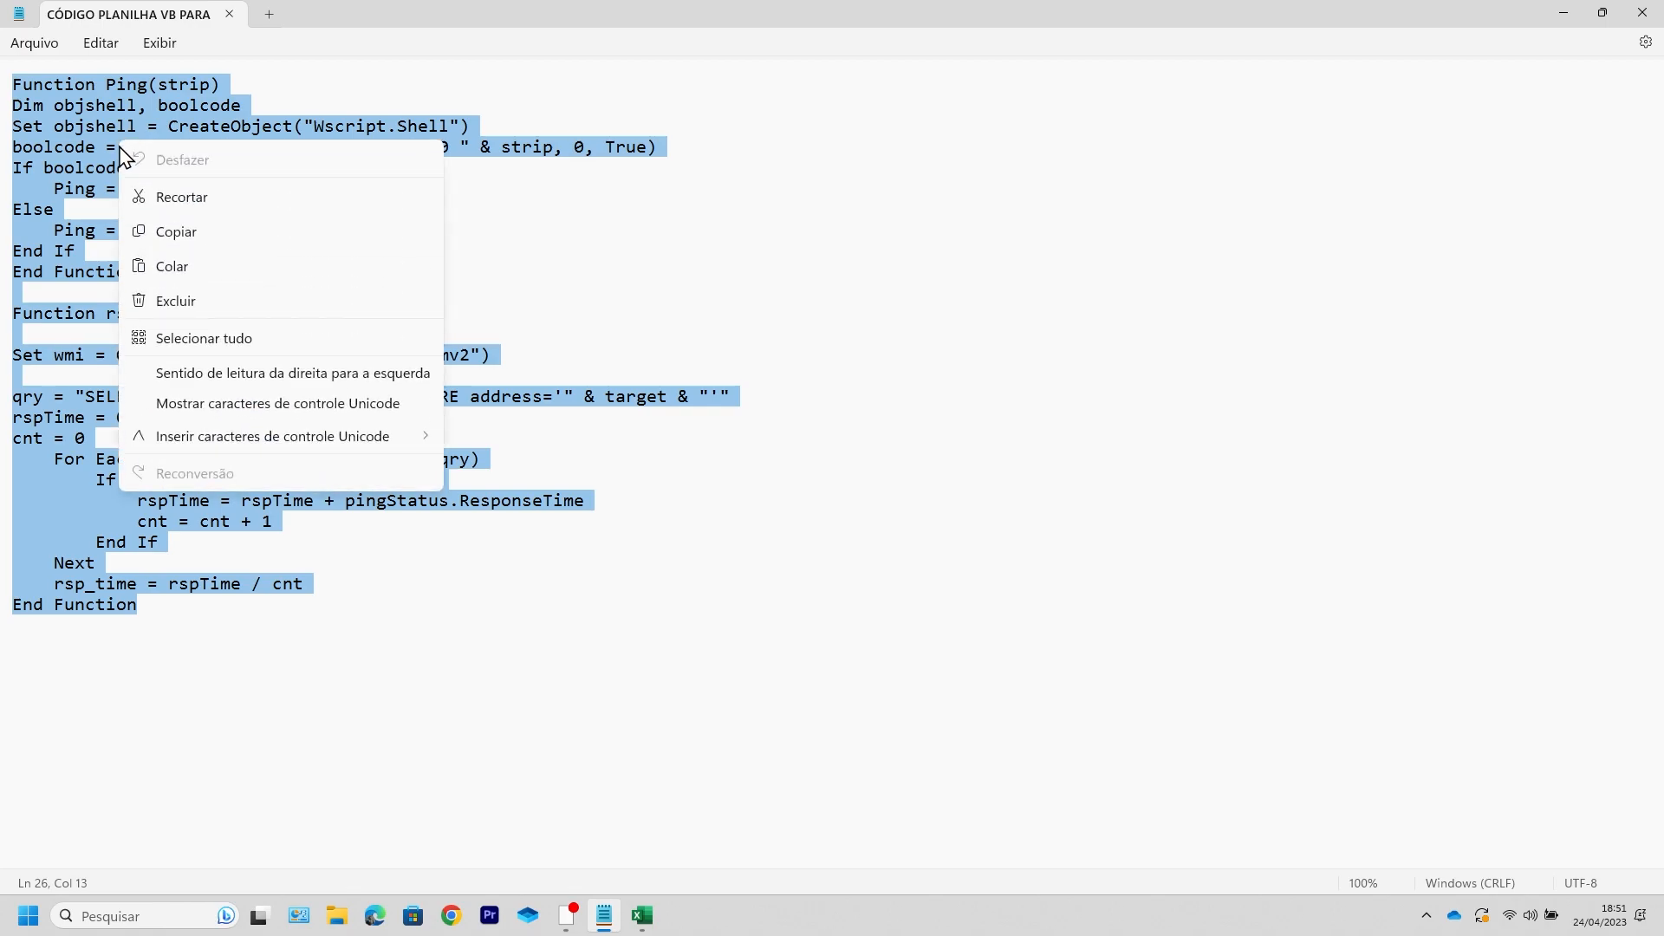
{"action": "left_click", "coordinate": [198, 243]}
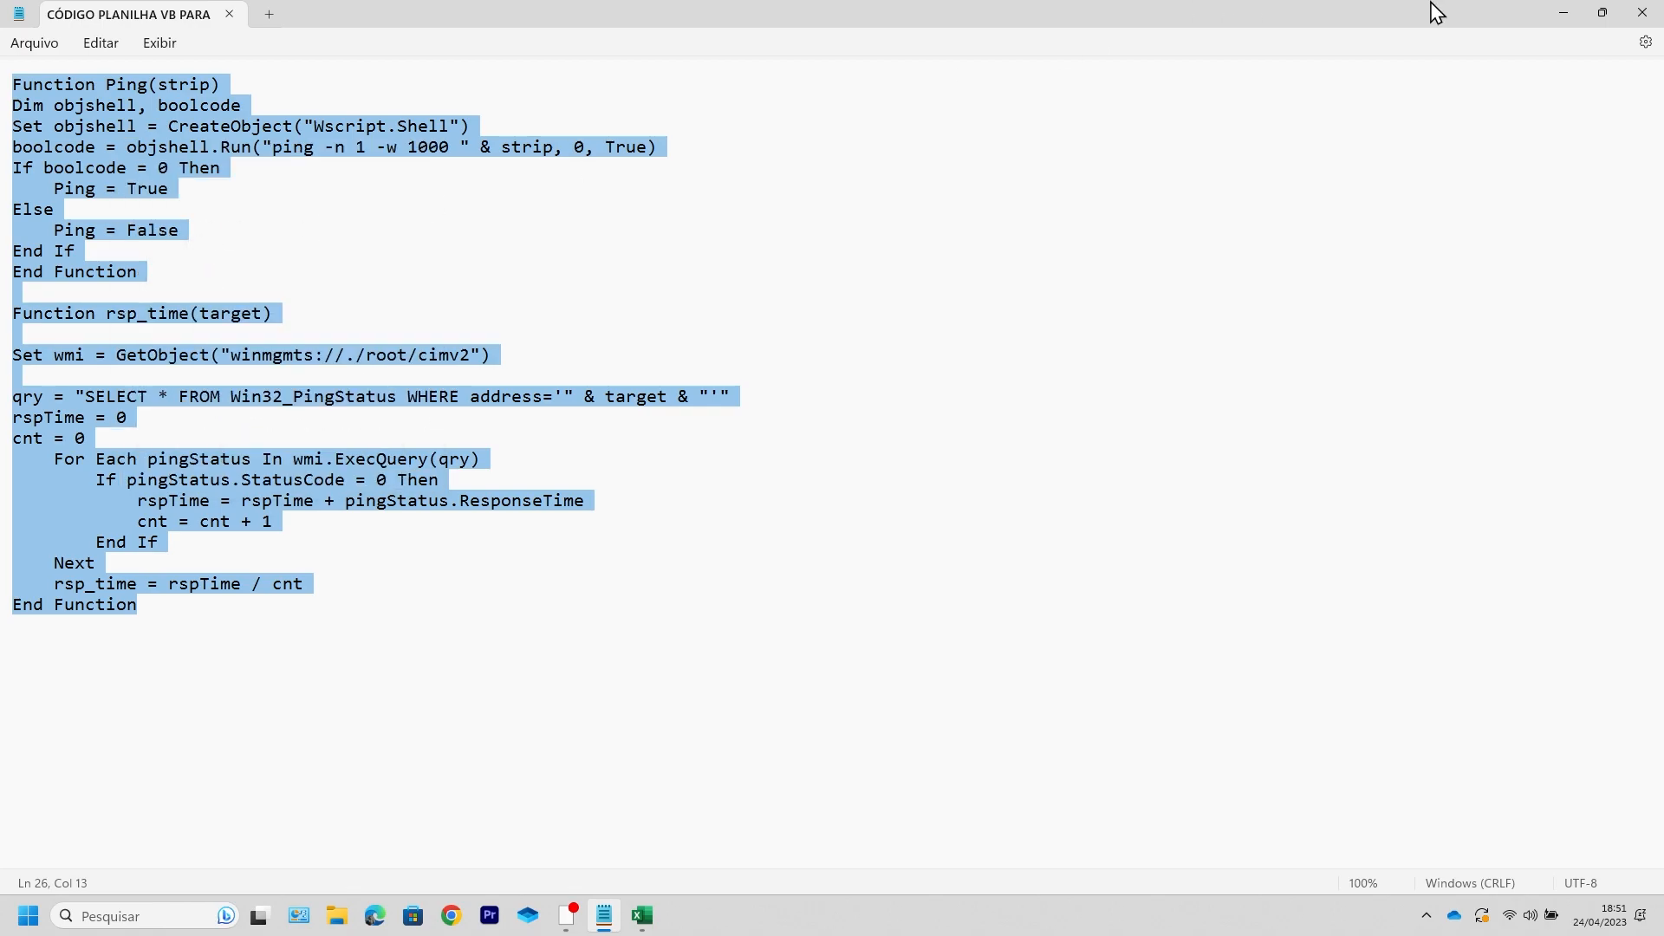
Step: Return to the Visual Basic editor and paste the copied Ping and rsp_time functions into Módulo1
{"action": "left_click", "coordinate": [1551, 11]}
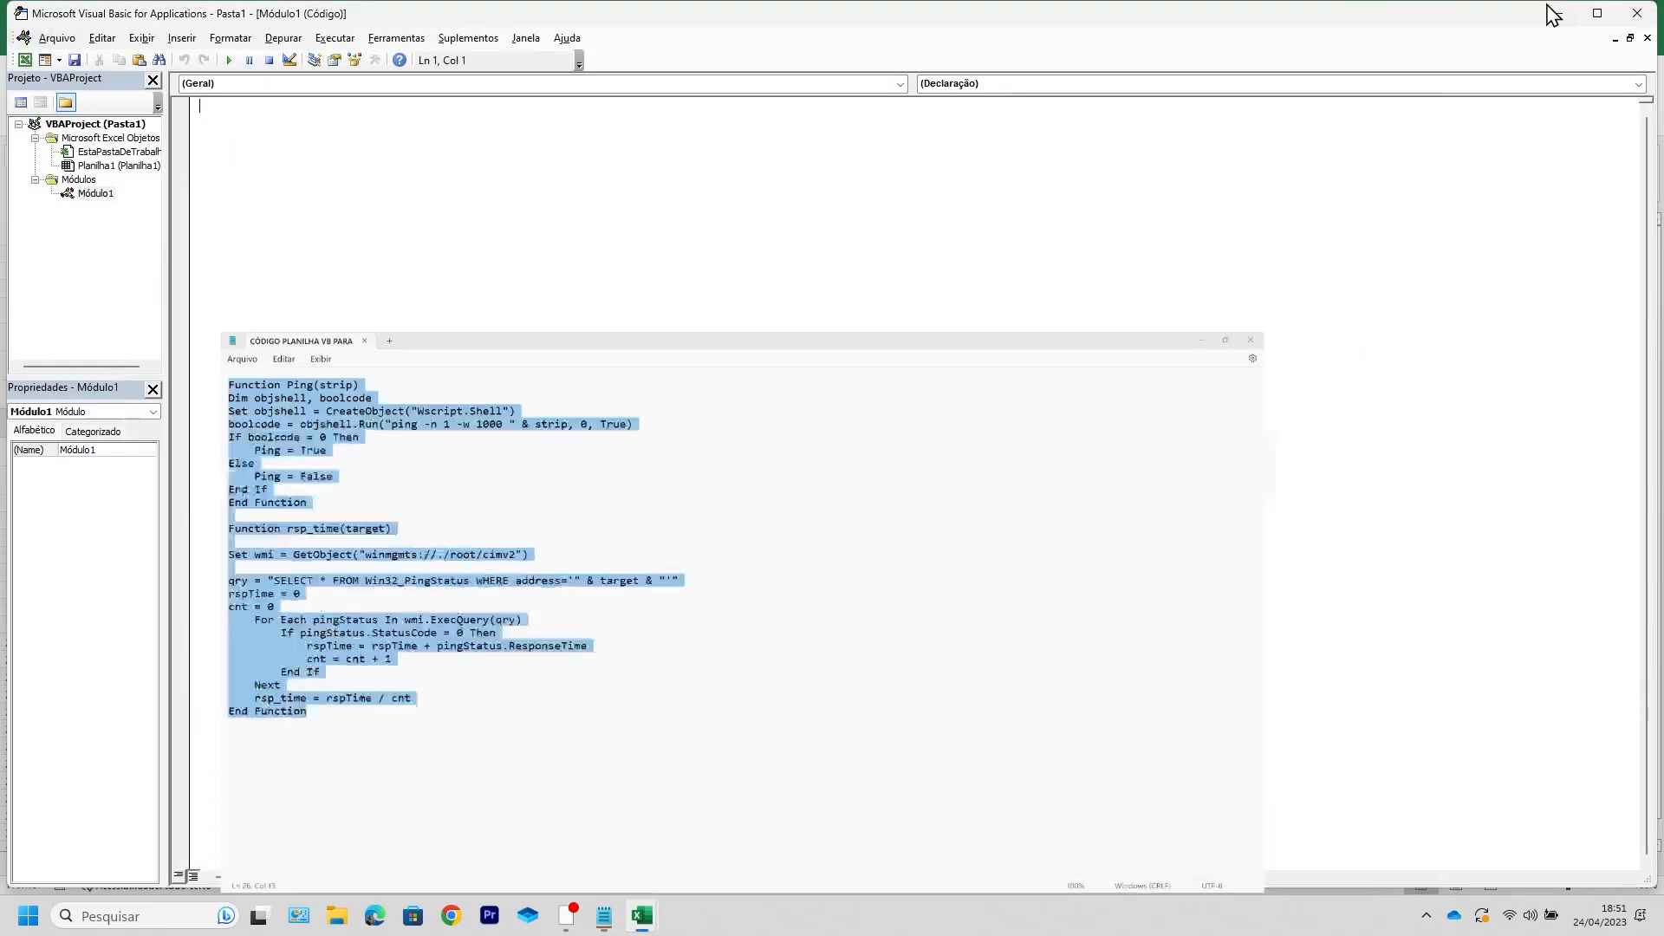
{"action": "right_click", "coordinate": [463, 136]}
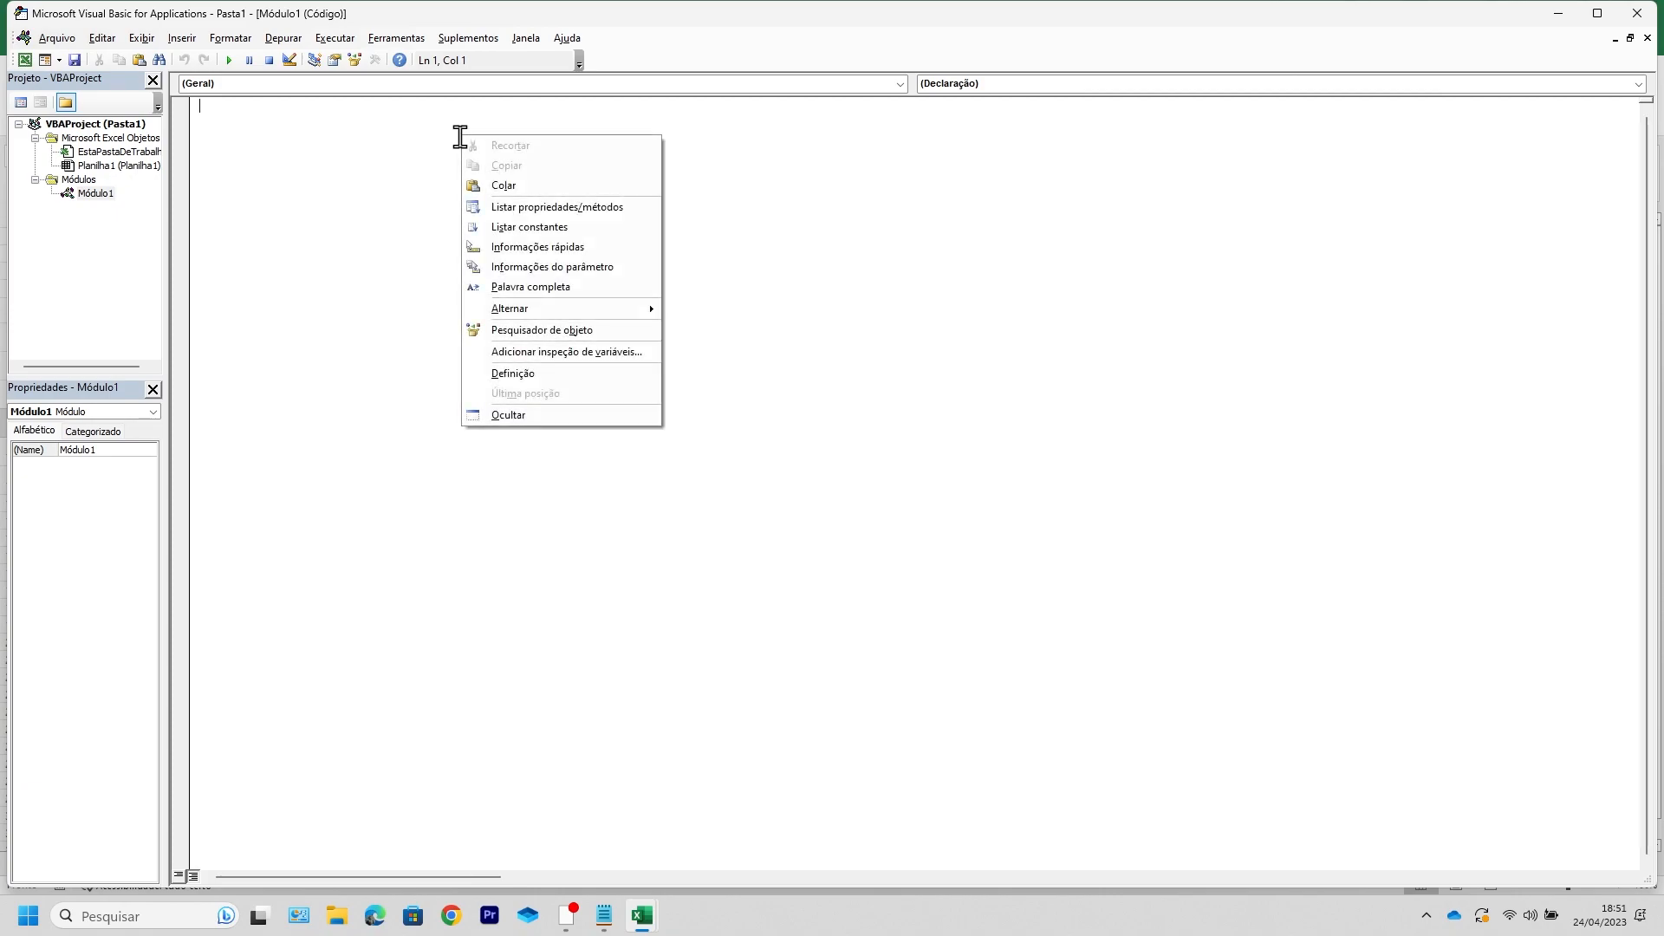
{"action": "left_click", "coordinate": [510, 184]}
{"action": "left_click", "coordinate": [483, 476]}
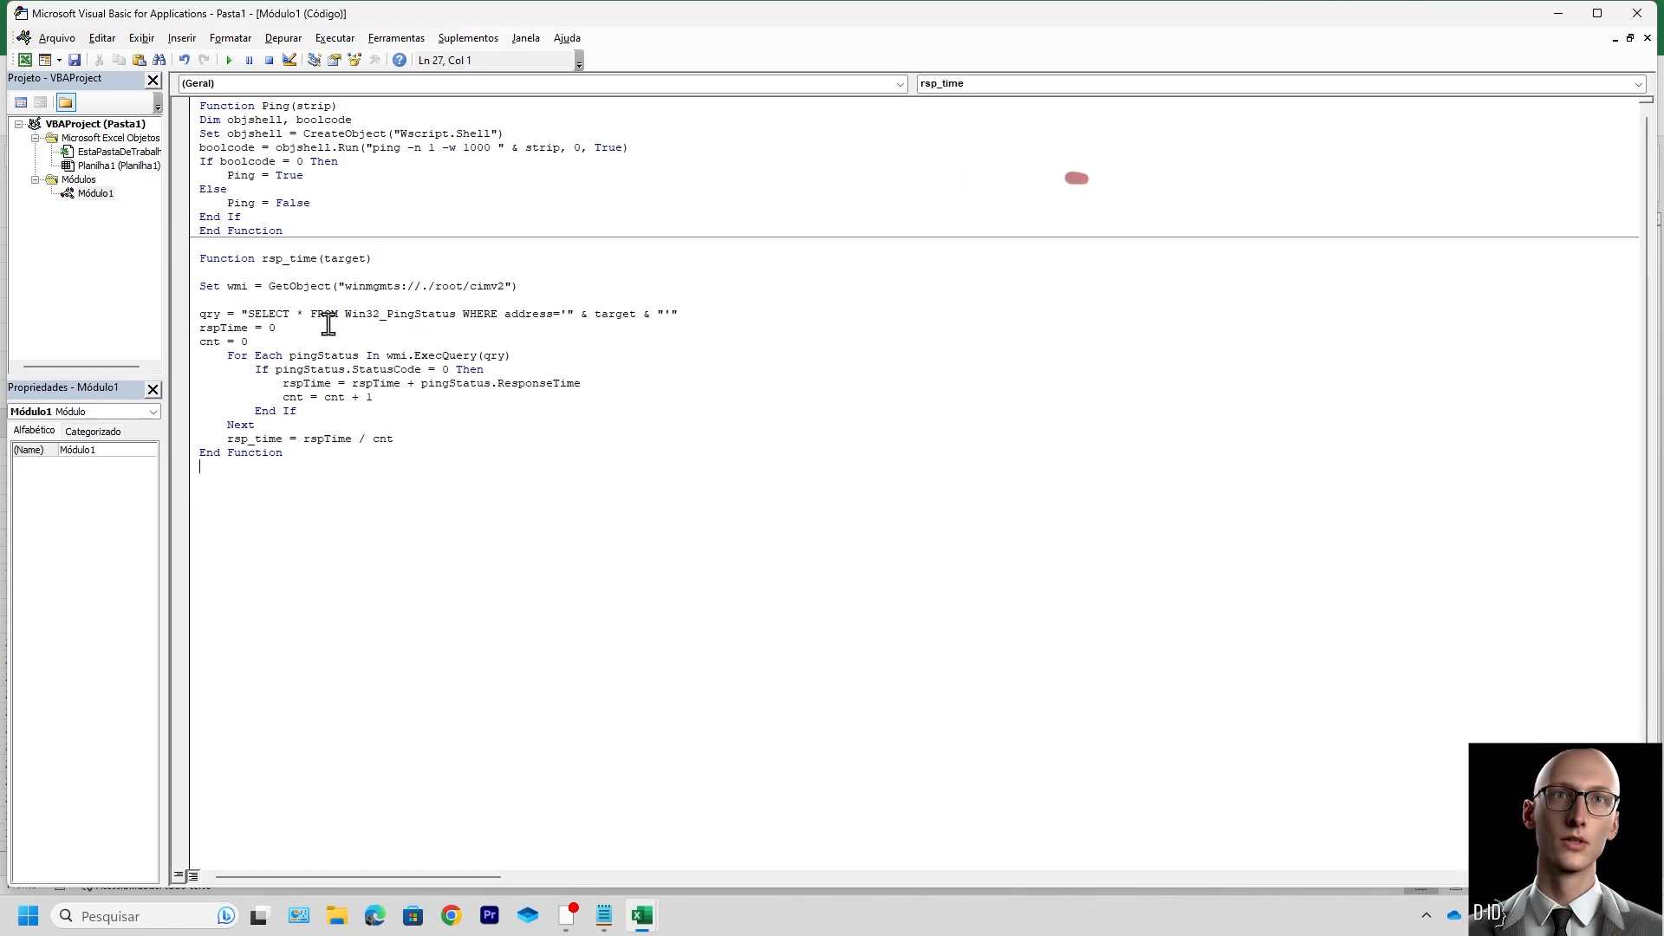
Step: Save the workbook as macro-enabled Pasta1.xlsm in the DOWNLOAD 2 folder and reopen it from File Explorer
{"action": "left_click", "coordinate": [73, 61]}
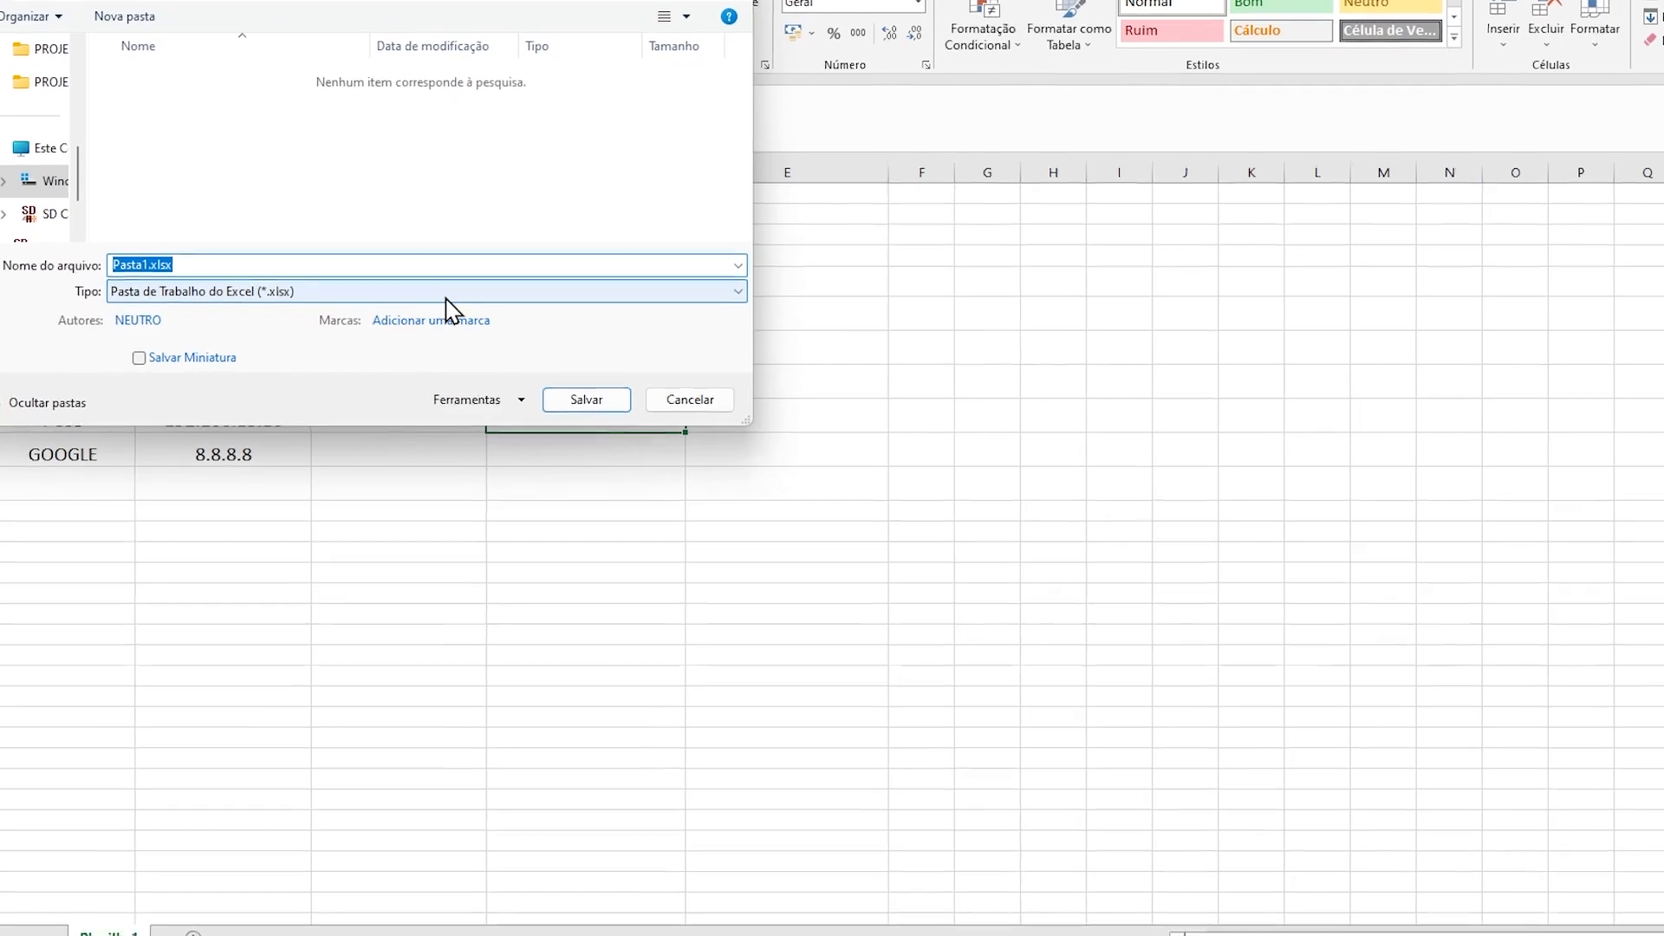
{"action": "left_click", "coordinate": [402, 322]}
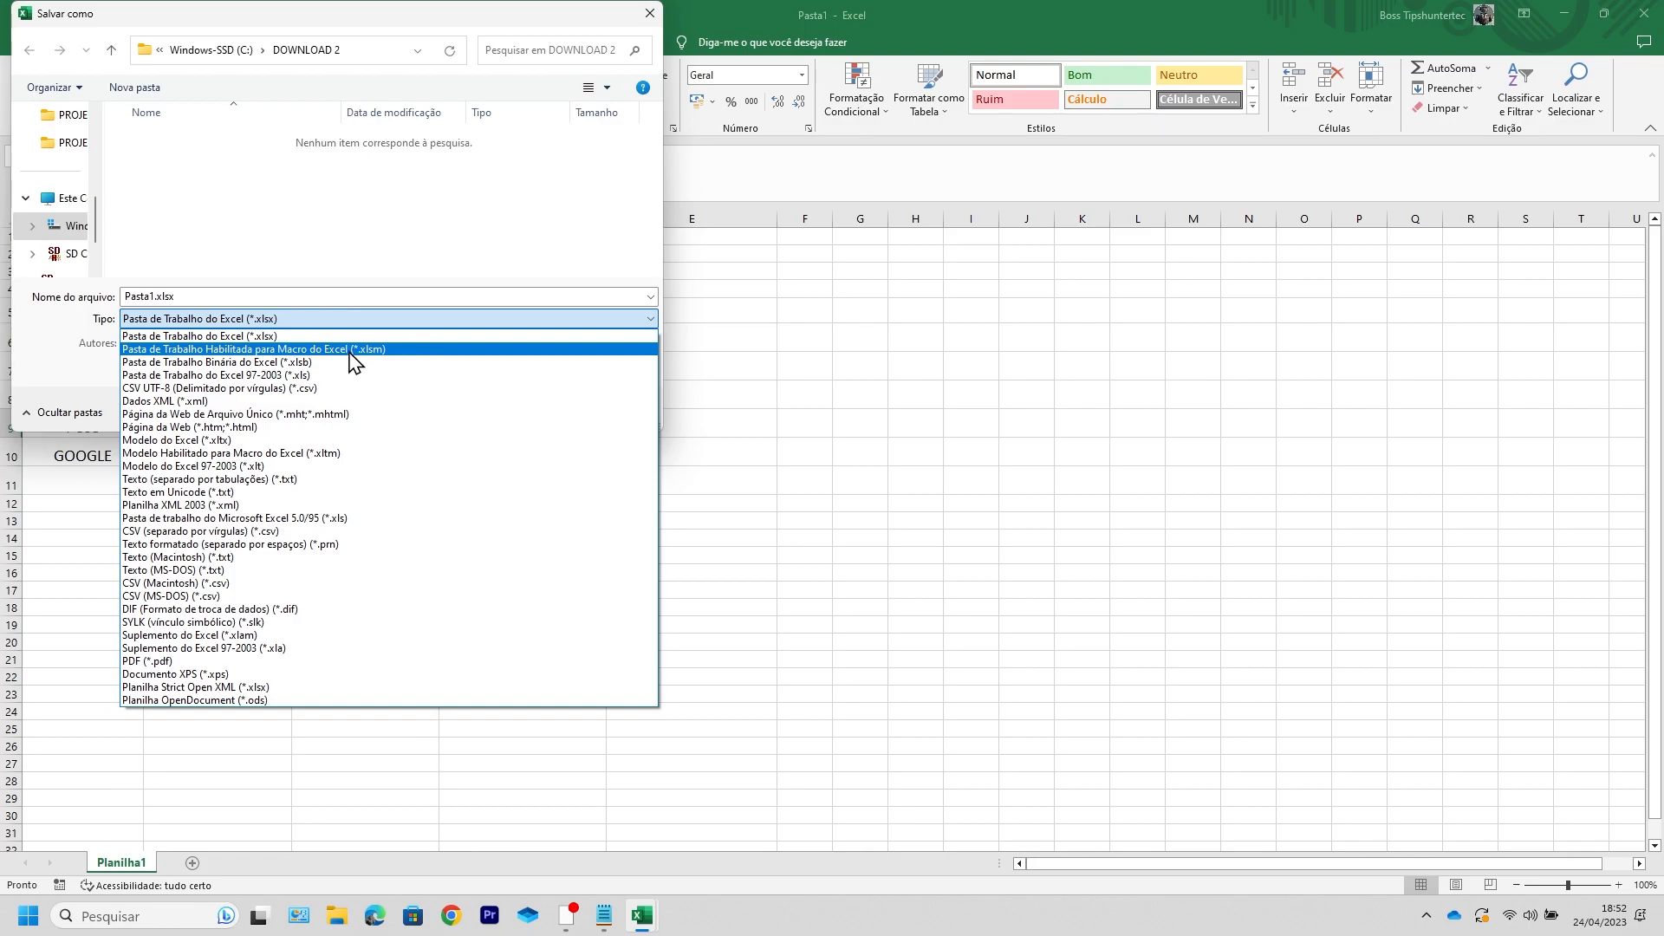
{"action": "left_click", "coordinate": [350, 350]}
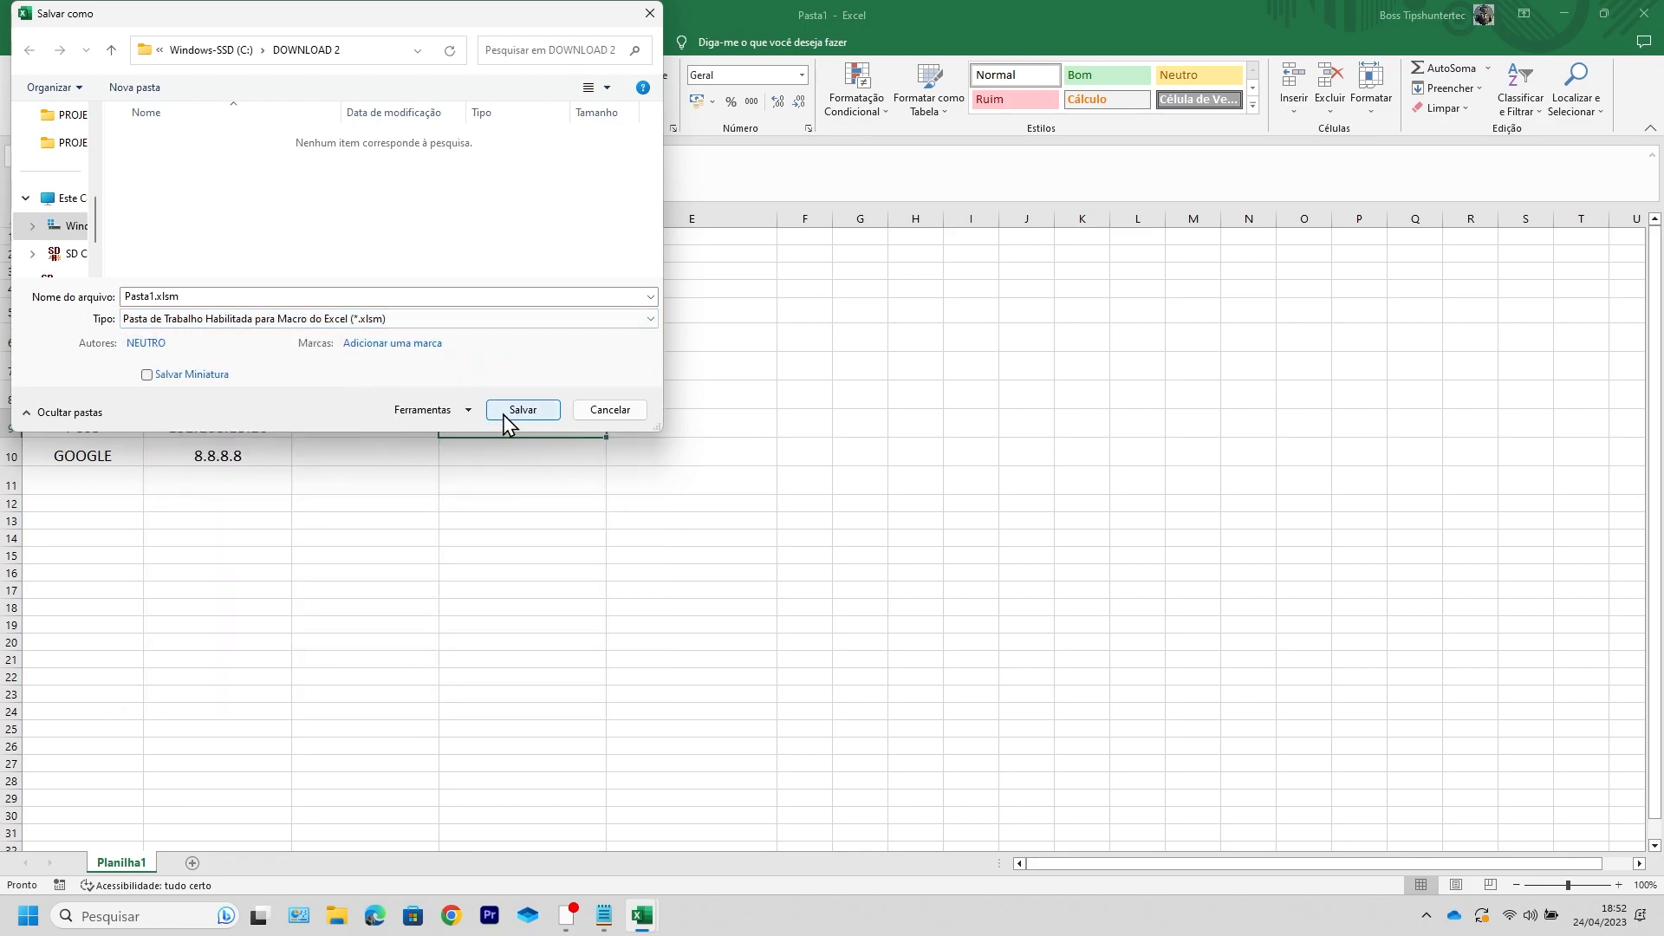
{"action": "left_click", "coordinate": [522, 411]}
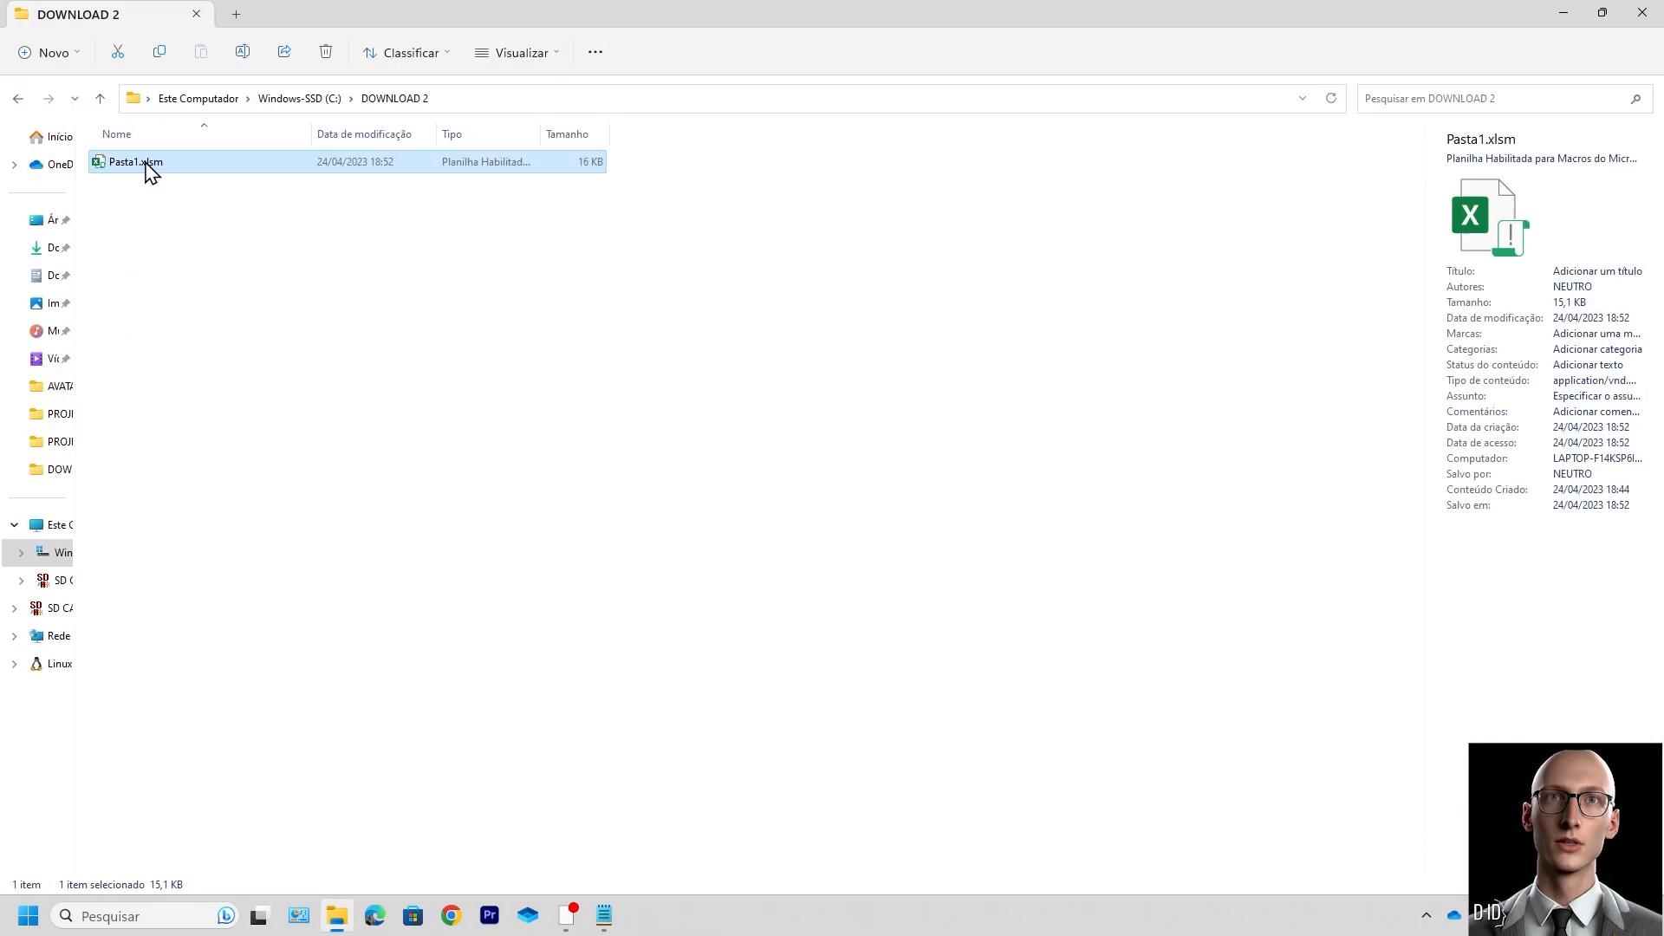
{"action": "double_click", "coordinate": [143, 163]}
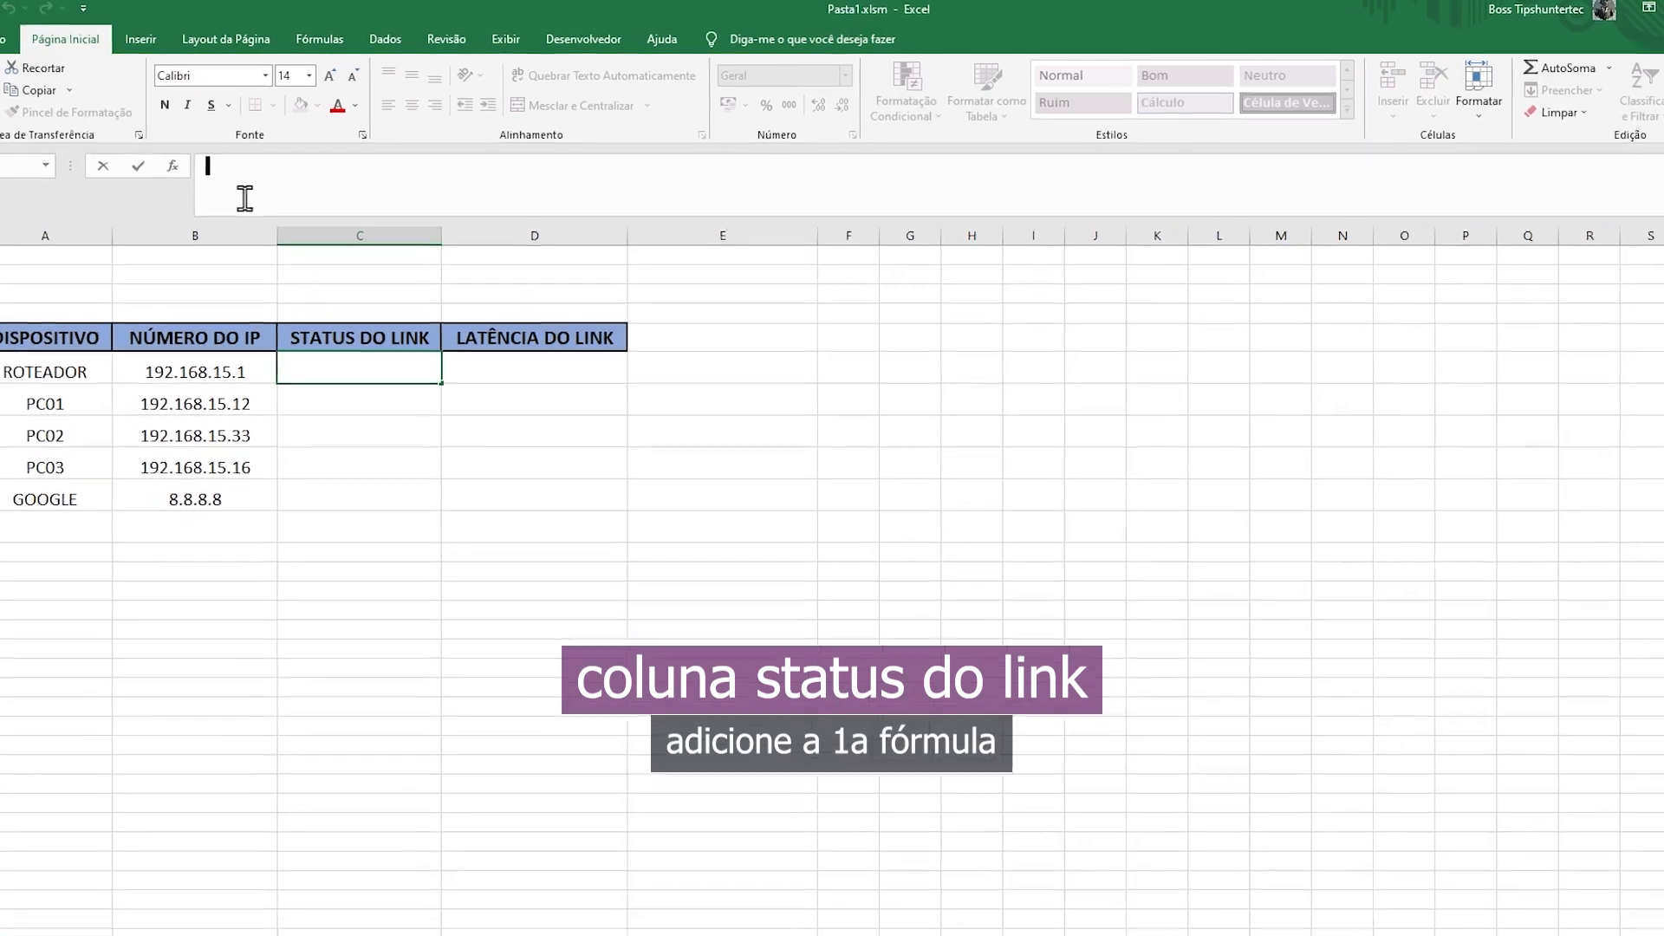
Step: Enter =SE(Ping(B6);"UP";"DOWN") in C6 and =SE(PING(B6);RSP_TIME(B6);"") in D6
{"action": "key", "text": "ctrl+v"}
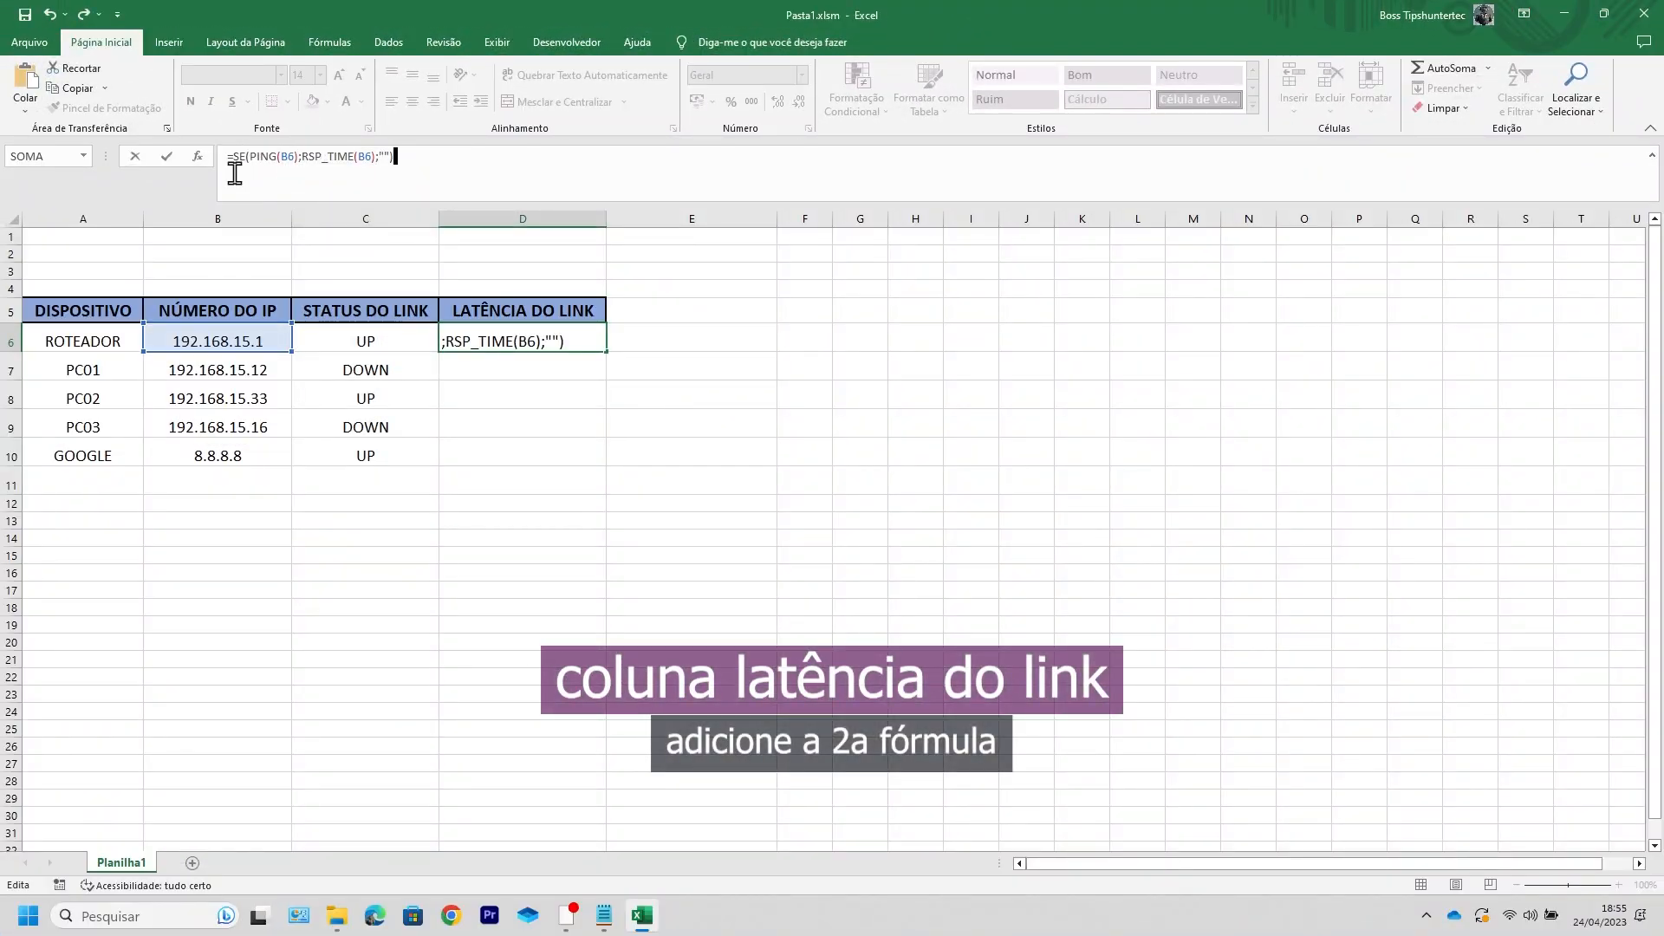
{"action": "key", "text": "Return"}
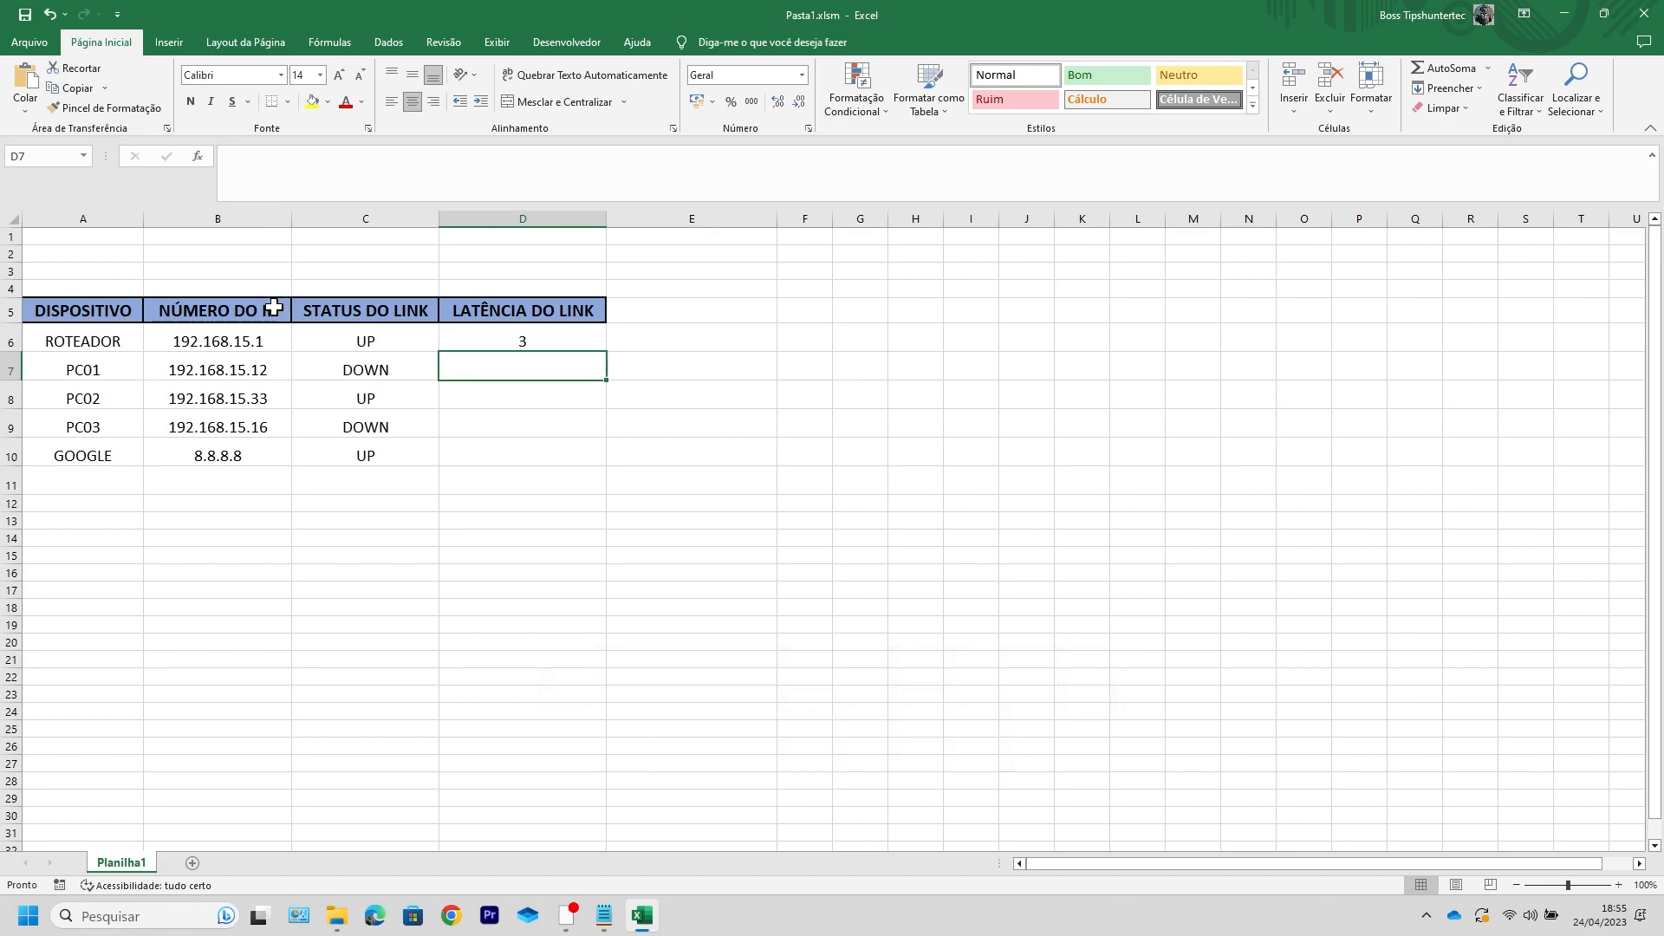
Step: Fill the latency formula from D6 down through D10 for the remaining devices
{"action": "left_click", "coordinate": [509, 396]}
{"action": "left_click", "coordinate": [531, 365]}
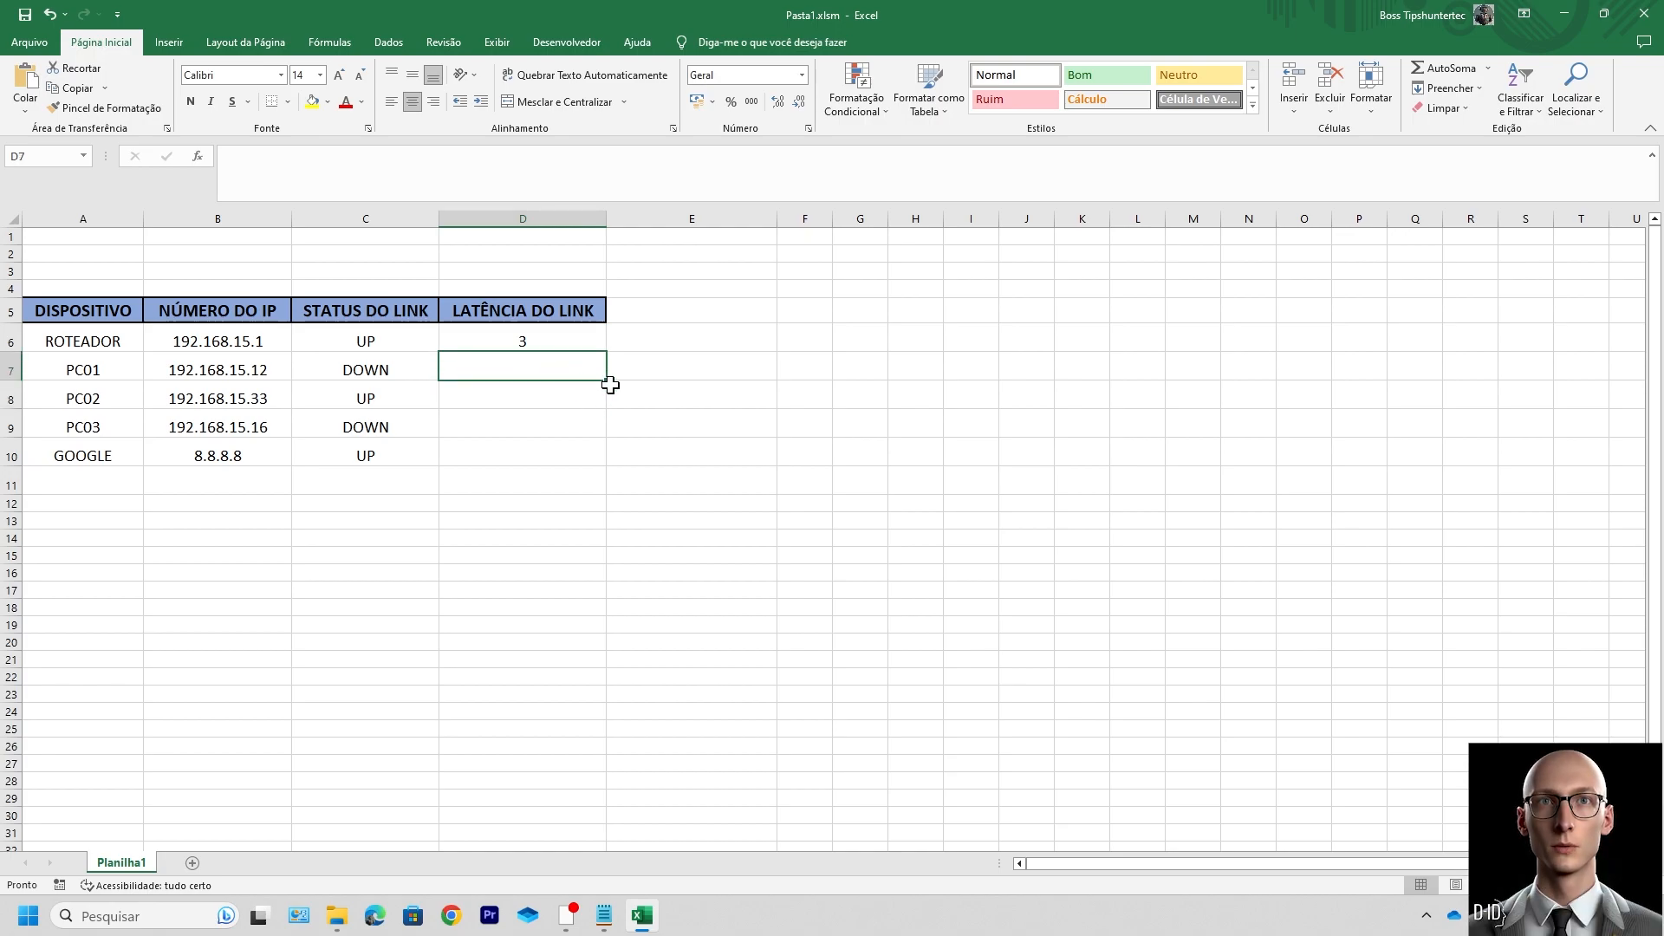
{"action": "left_click_drag", "start_coordinate": [610, 384], "coordinate": [607, 464]}
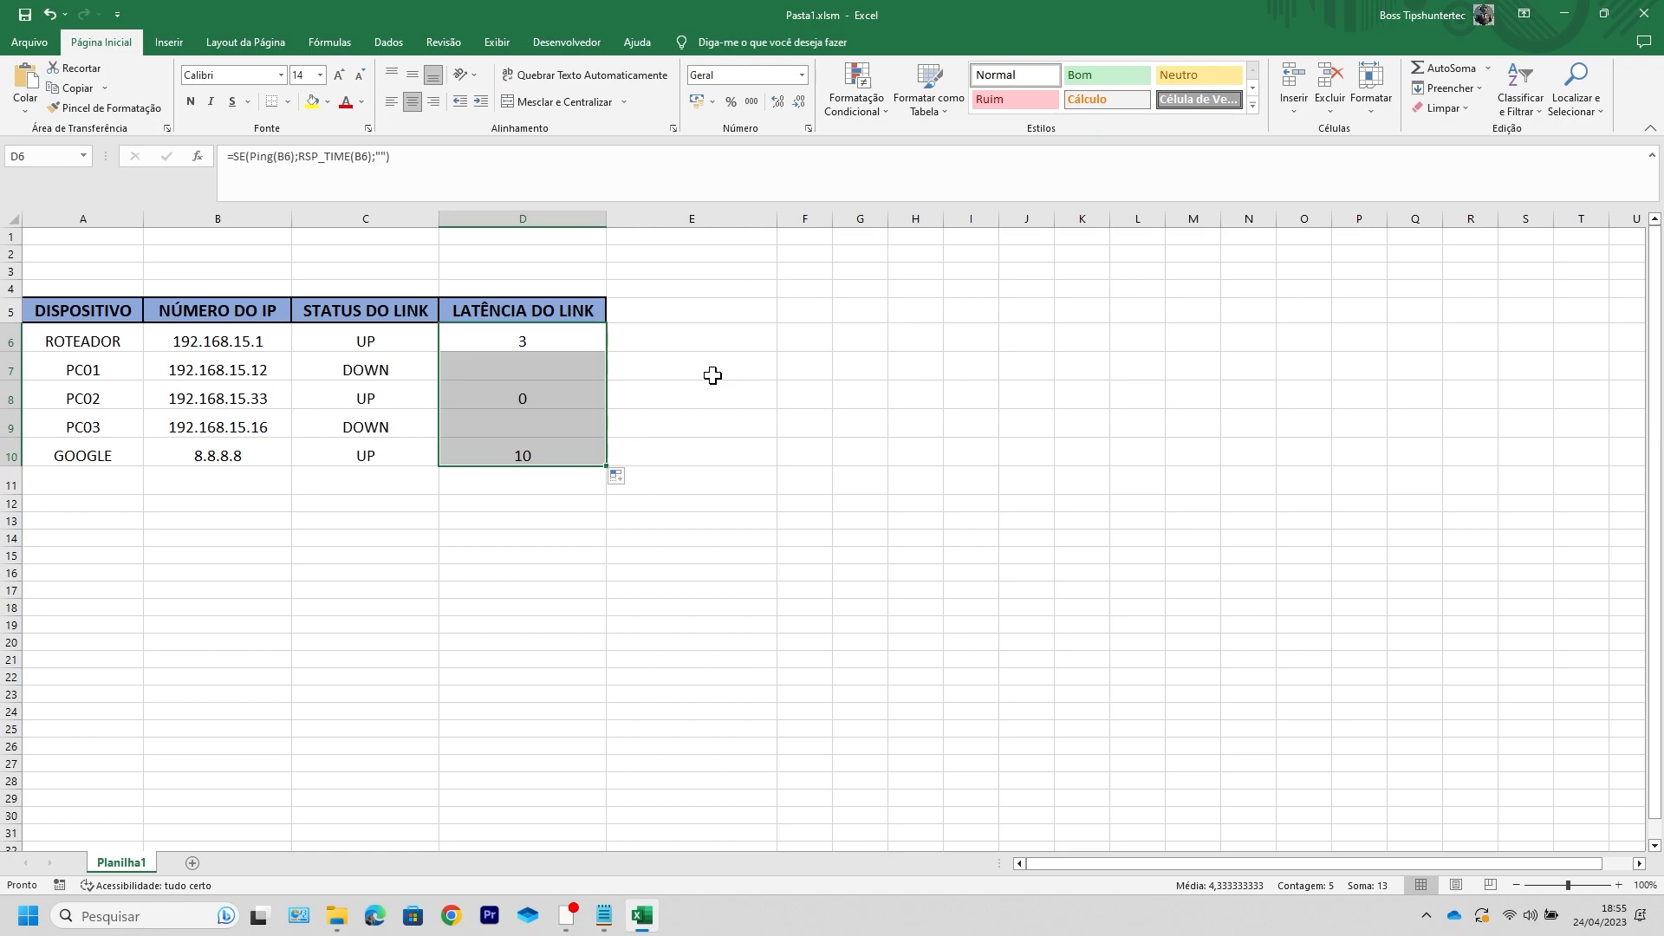
Step: Add an equal-to highlight rule to C6:C10 that formats DOWN with light red fill and dark red text
{"action": "left_click_drag", "start_coordinate": [365, 341], "coordinate": [365, 455]}
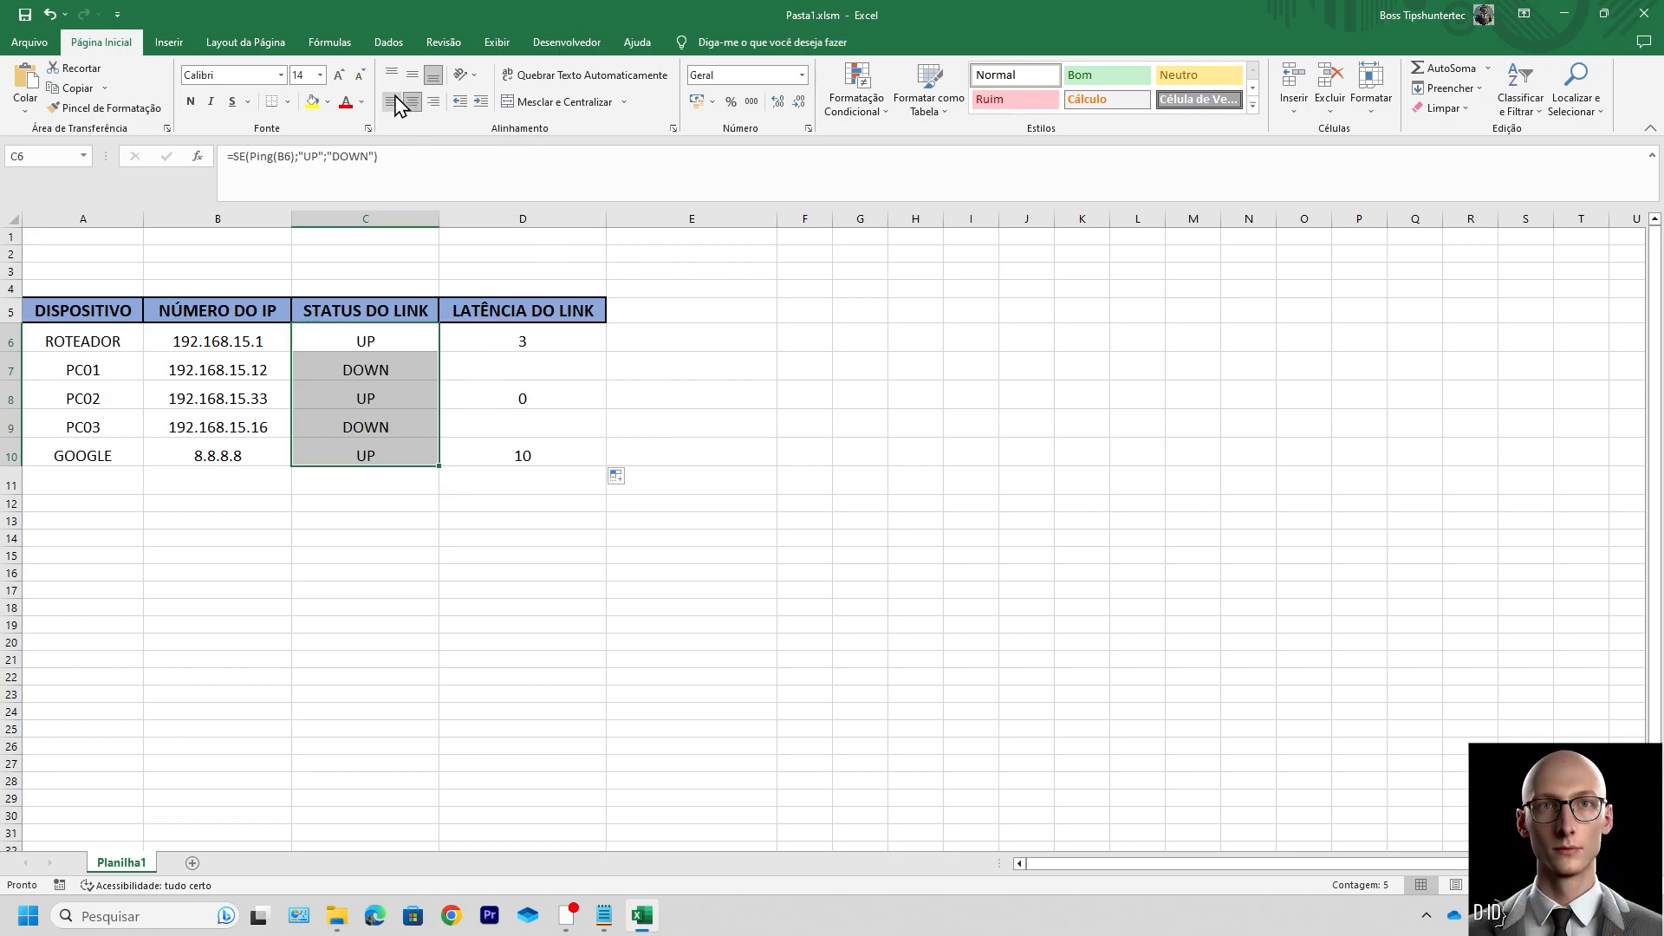
{"action": "left_click", "coordinate": [885, 119]}
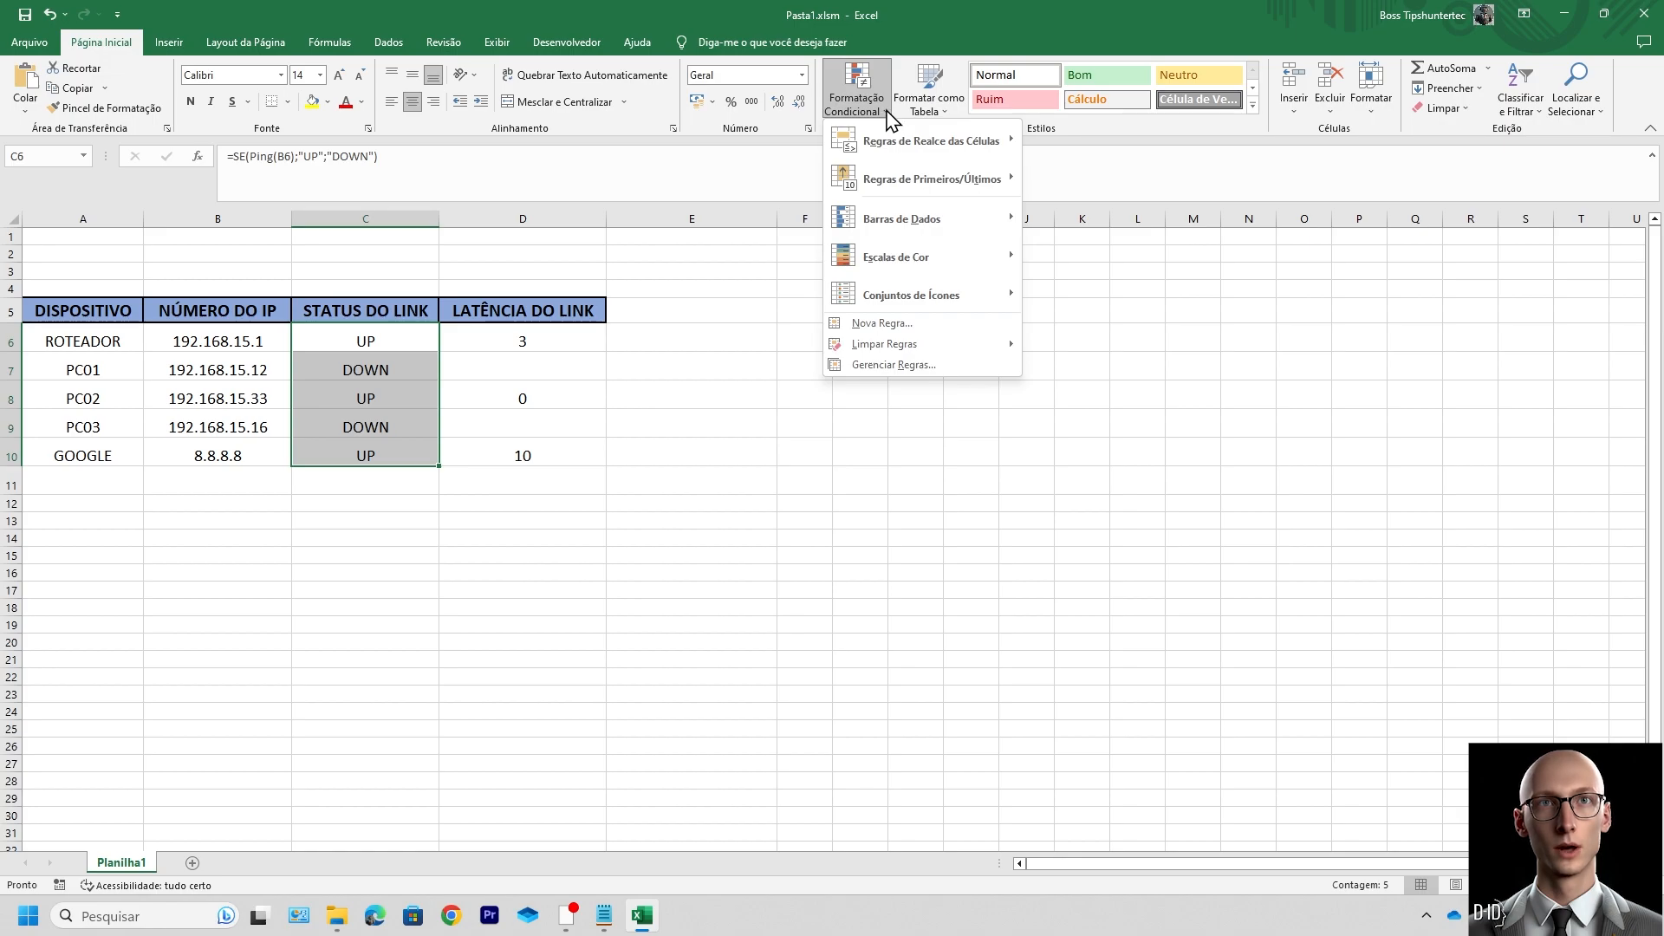
{"action": "mouse_move", "coordinate": [895, 149]}
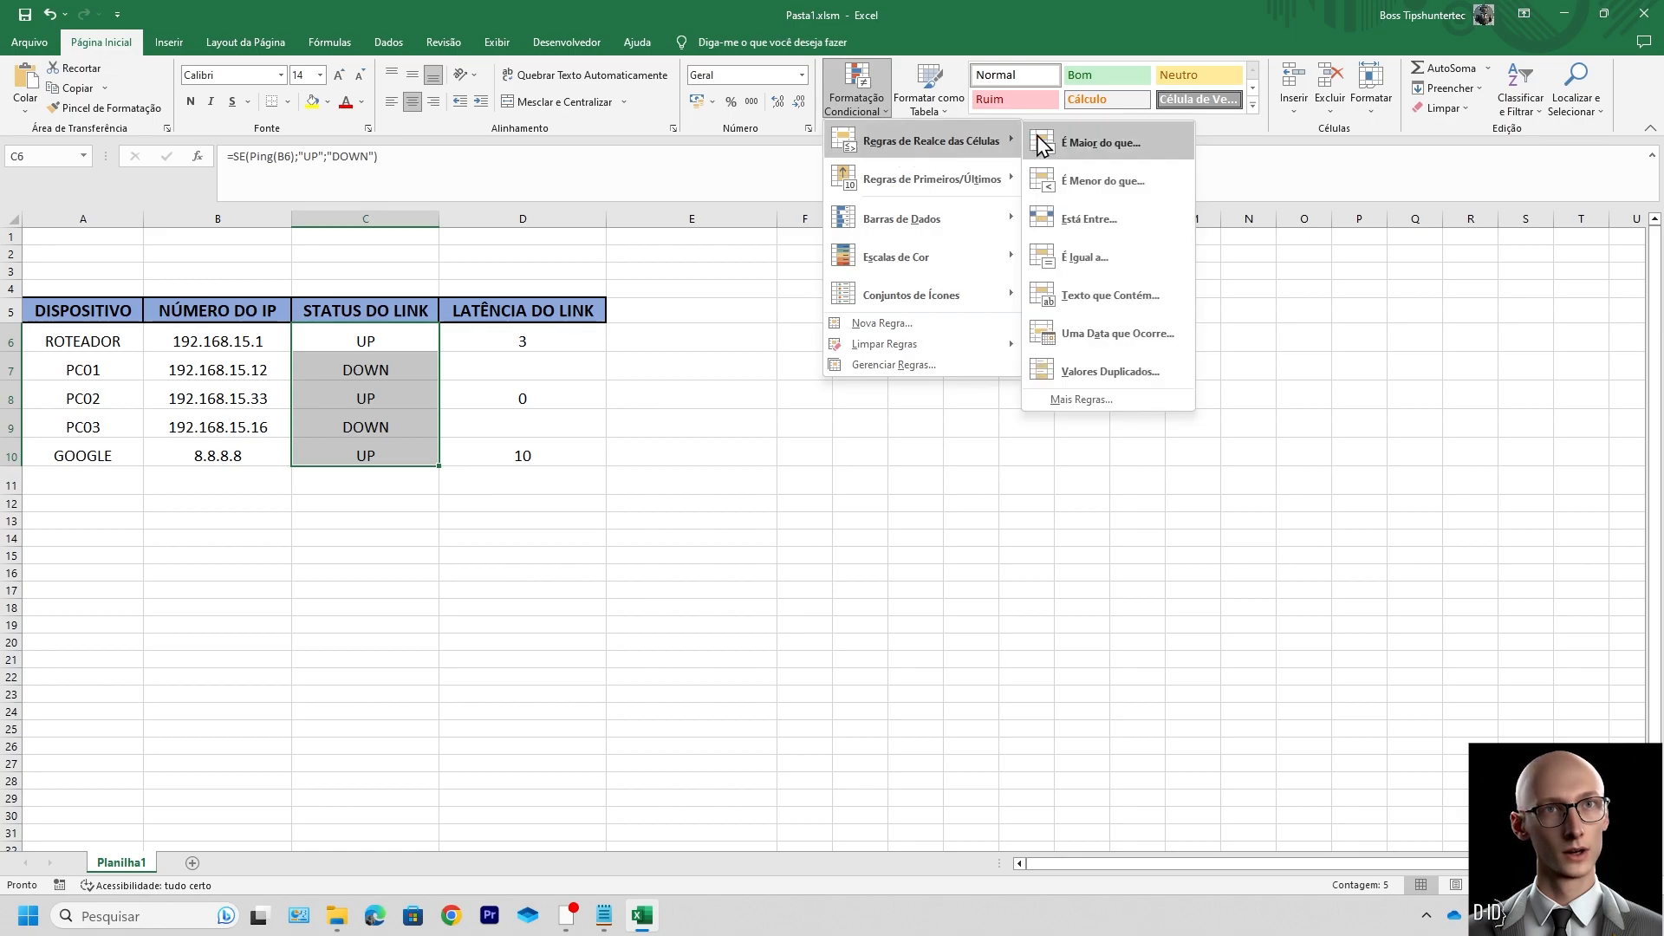
{"action": "left_click", "coordinate": [1085, 257]}
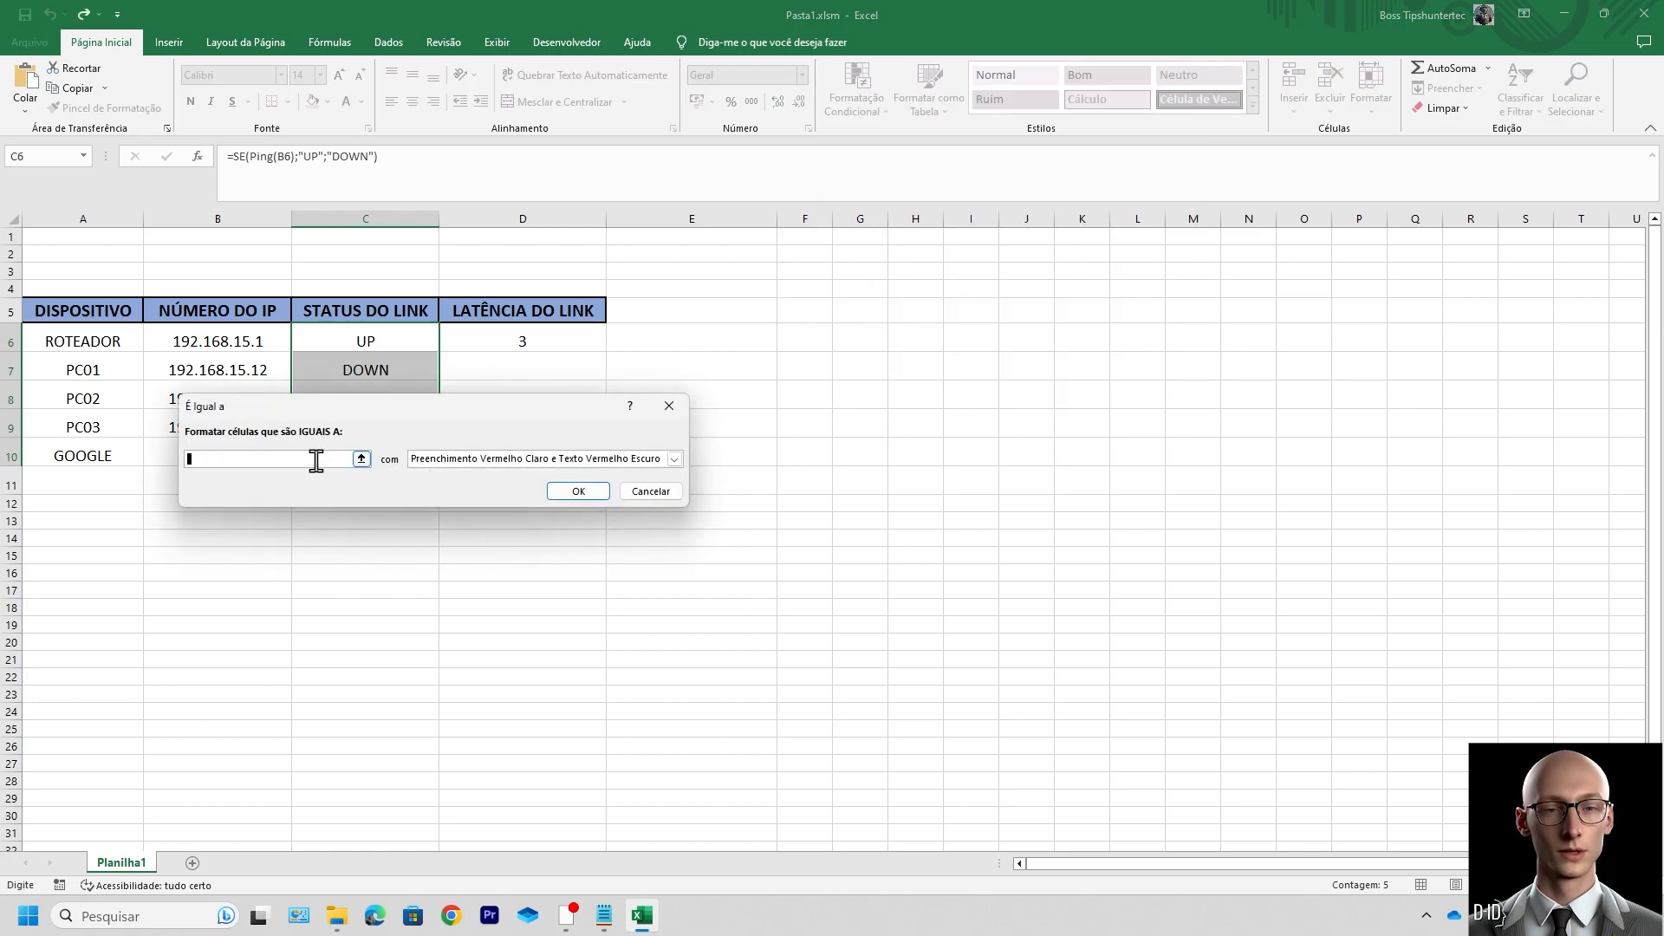
{"action": "type", "text": "DOWN"}
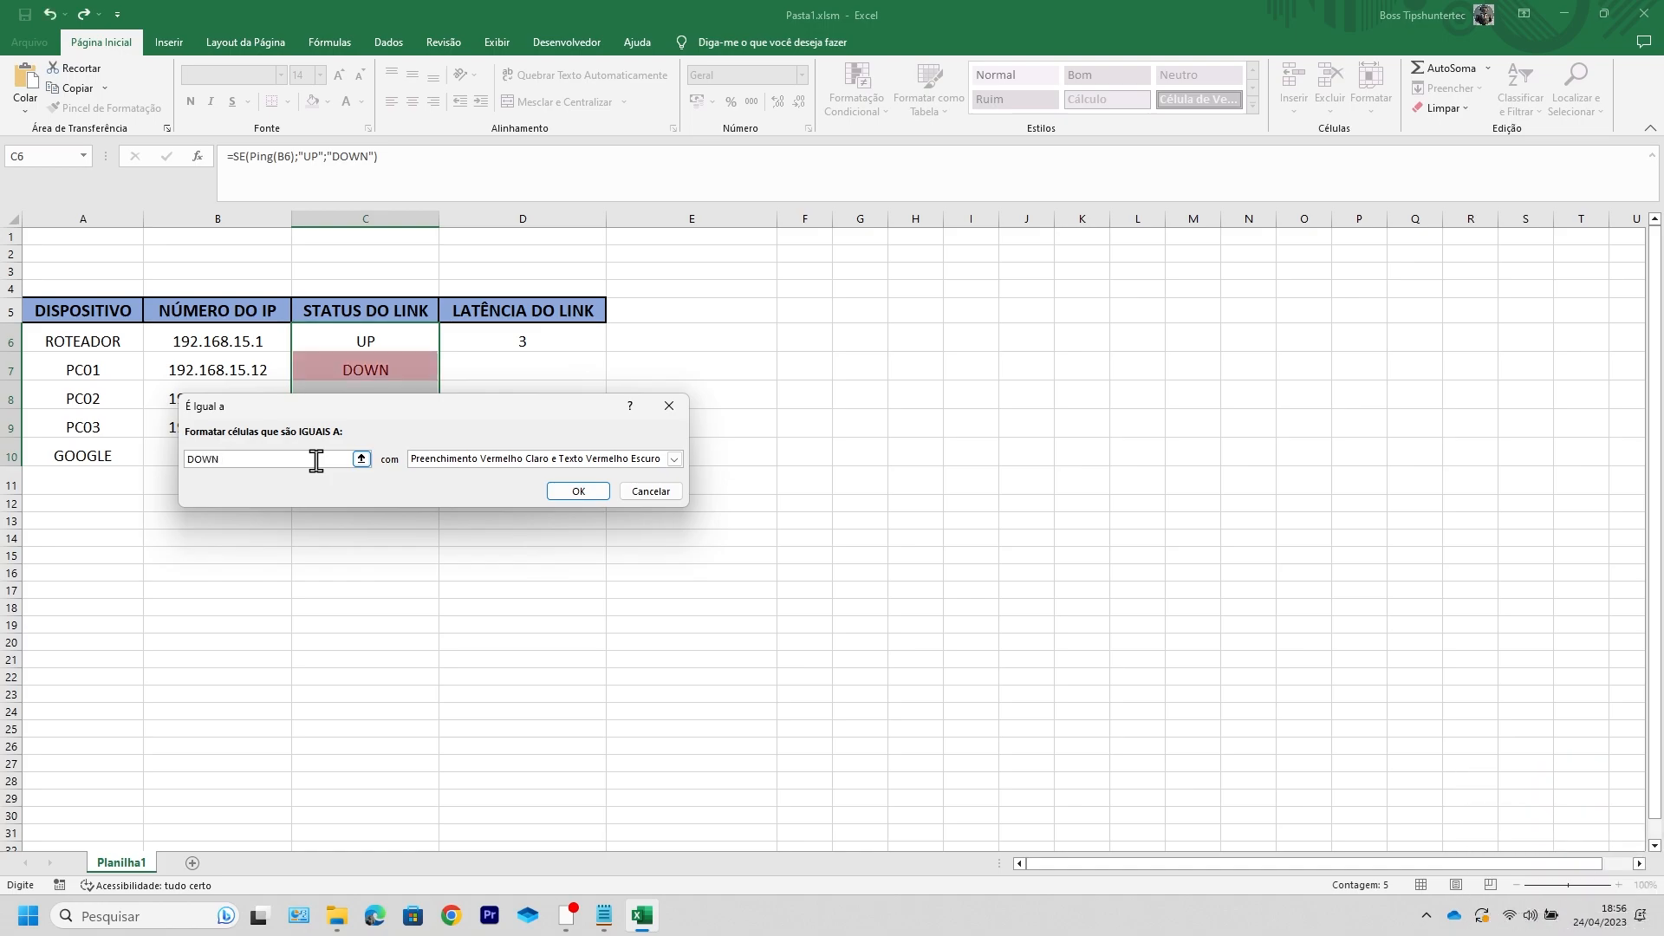
{"action": "left_click", "coordinate": [596, 459]}
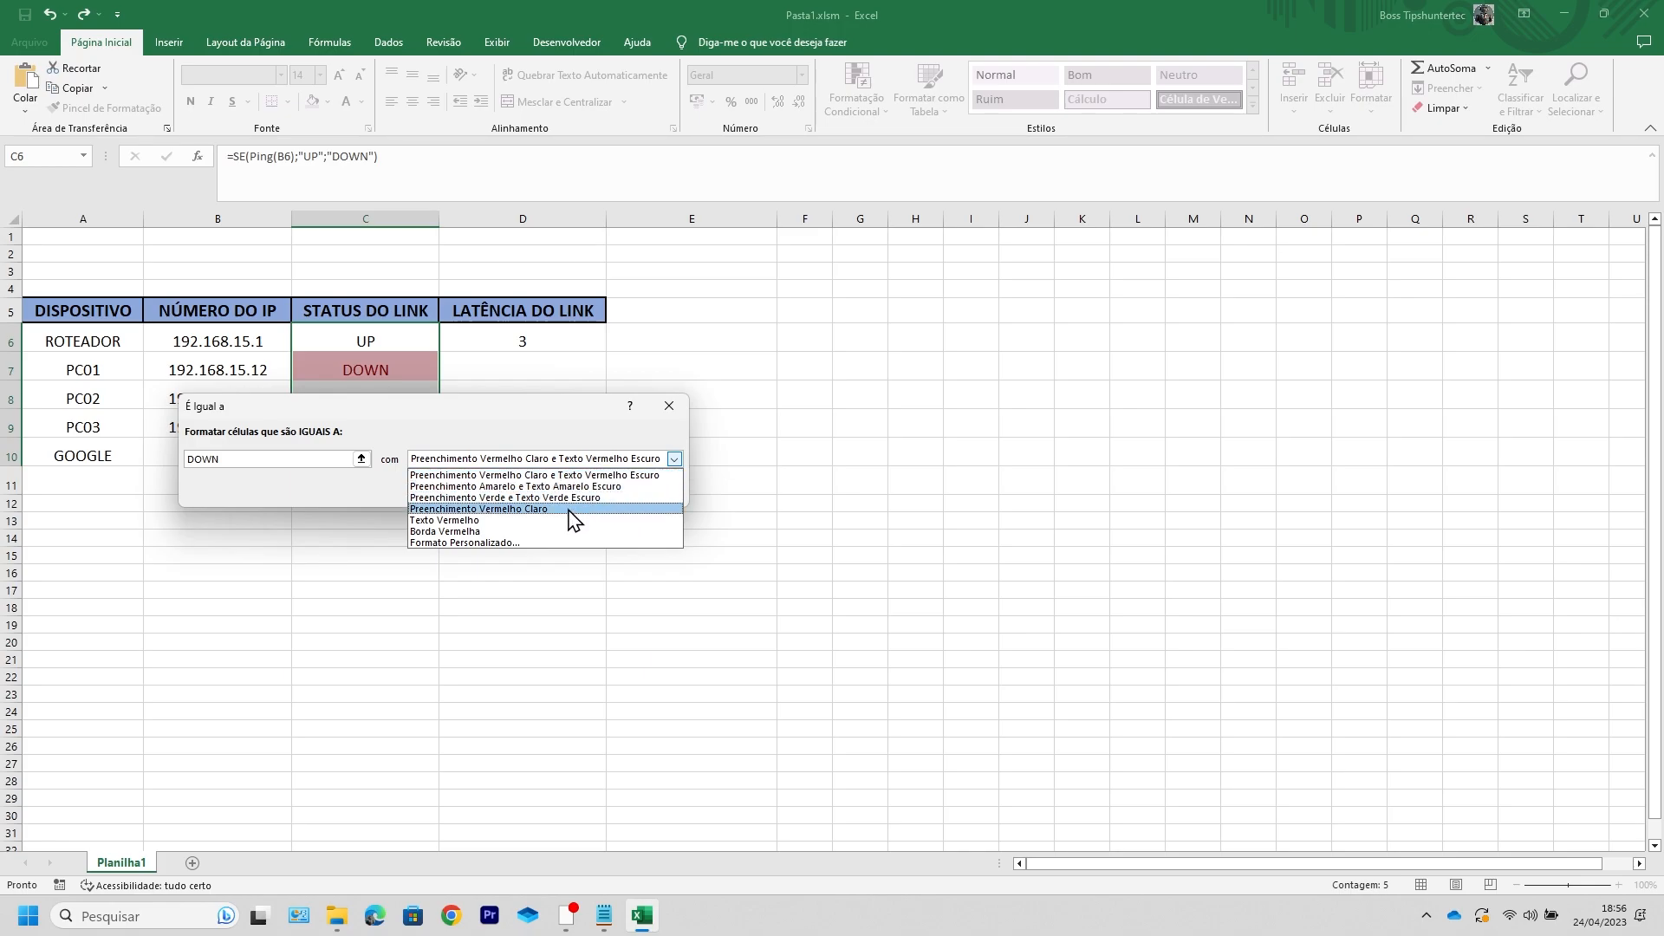
{"action": "left_click", "coordinate": [598, 476]}
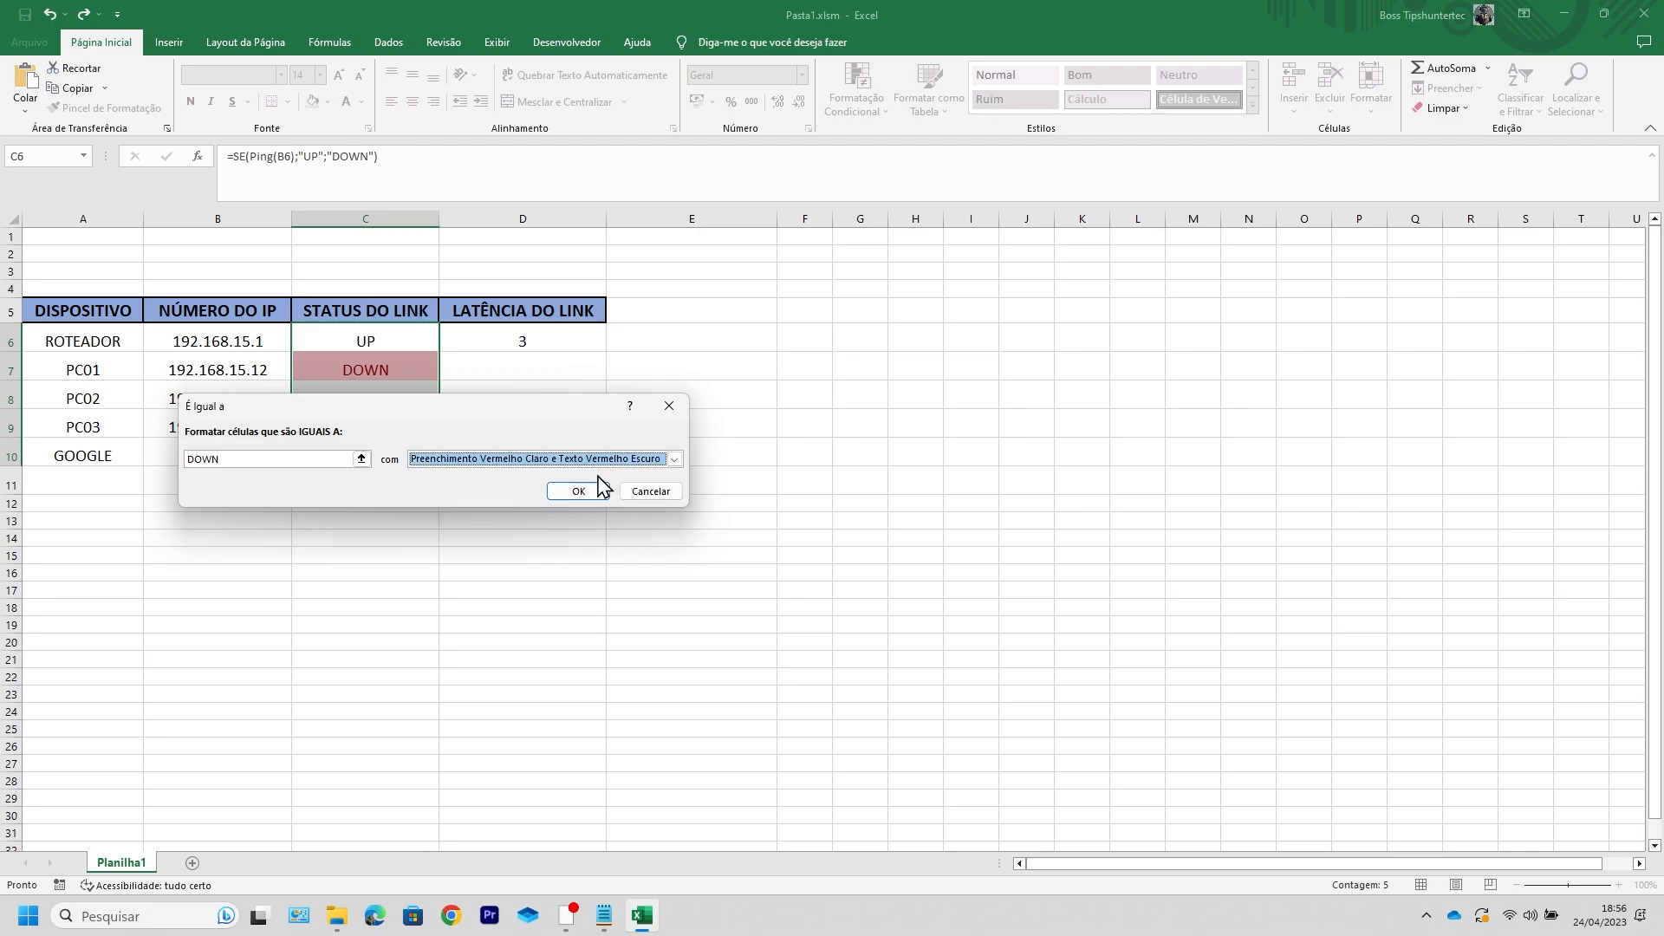
{"action": "left_click", "coordinate": [582, 491]}
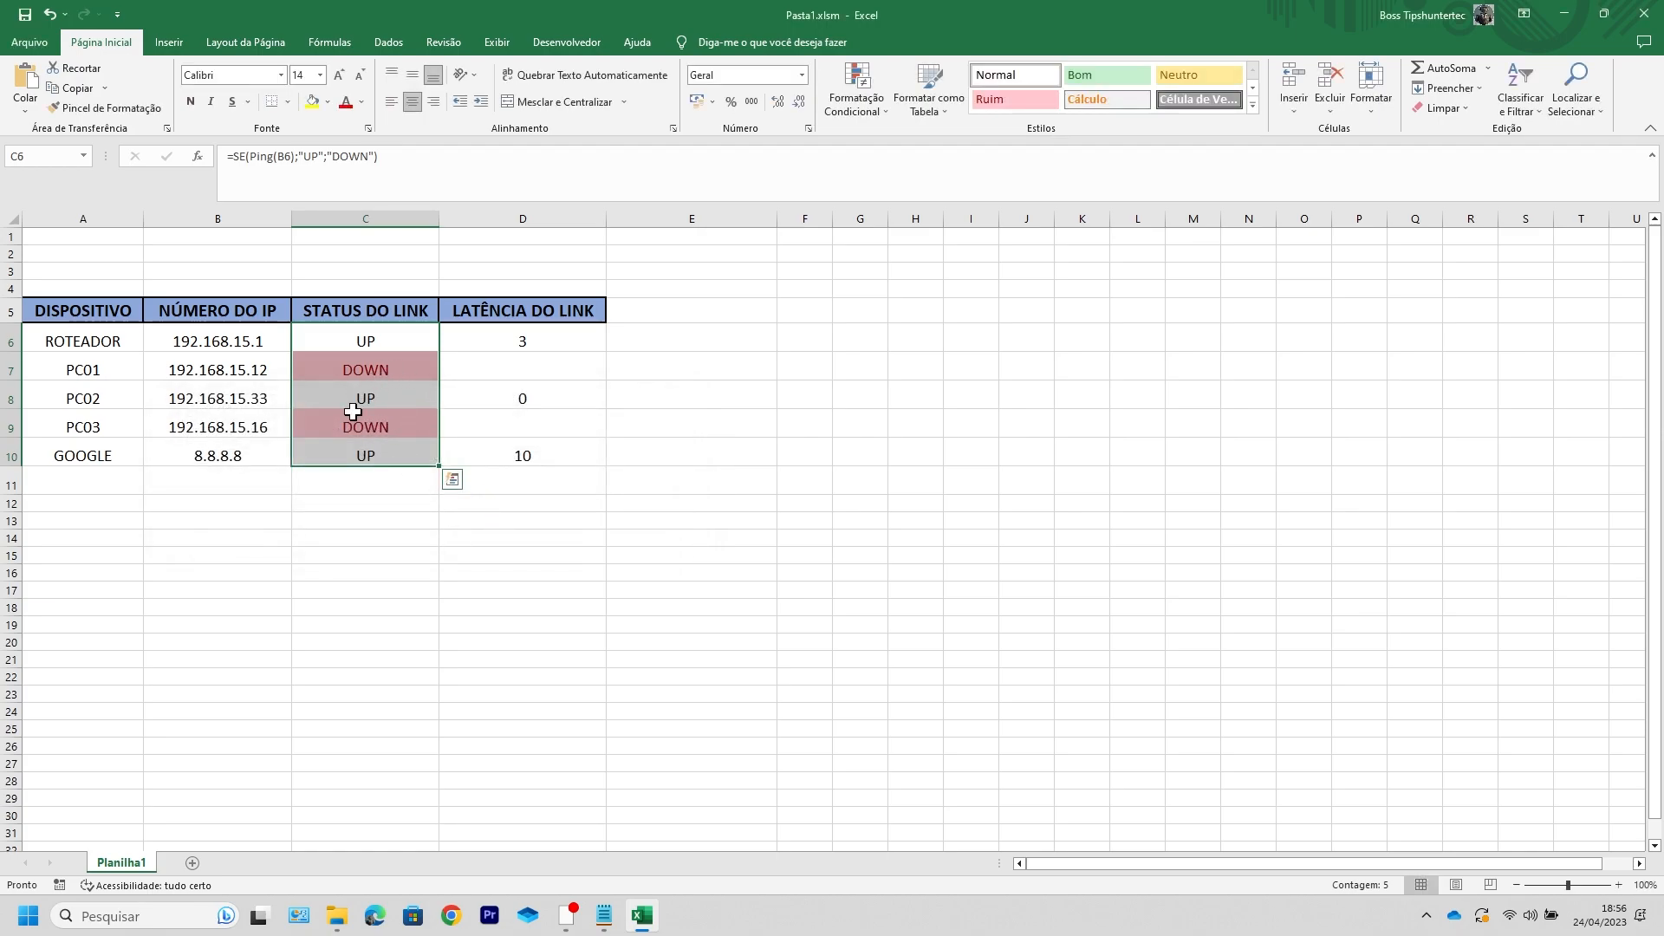
{"action": "left_click", "coordinate": [603, 406]}
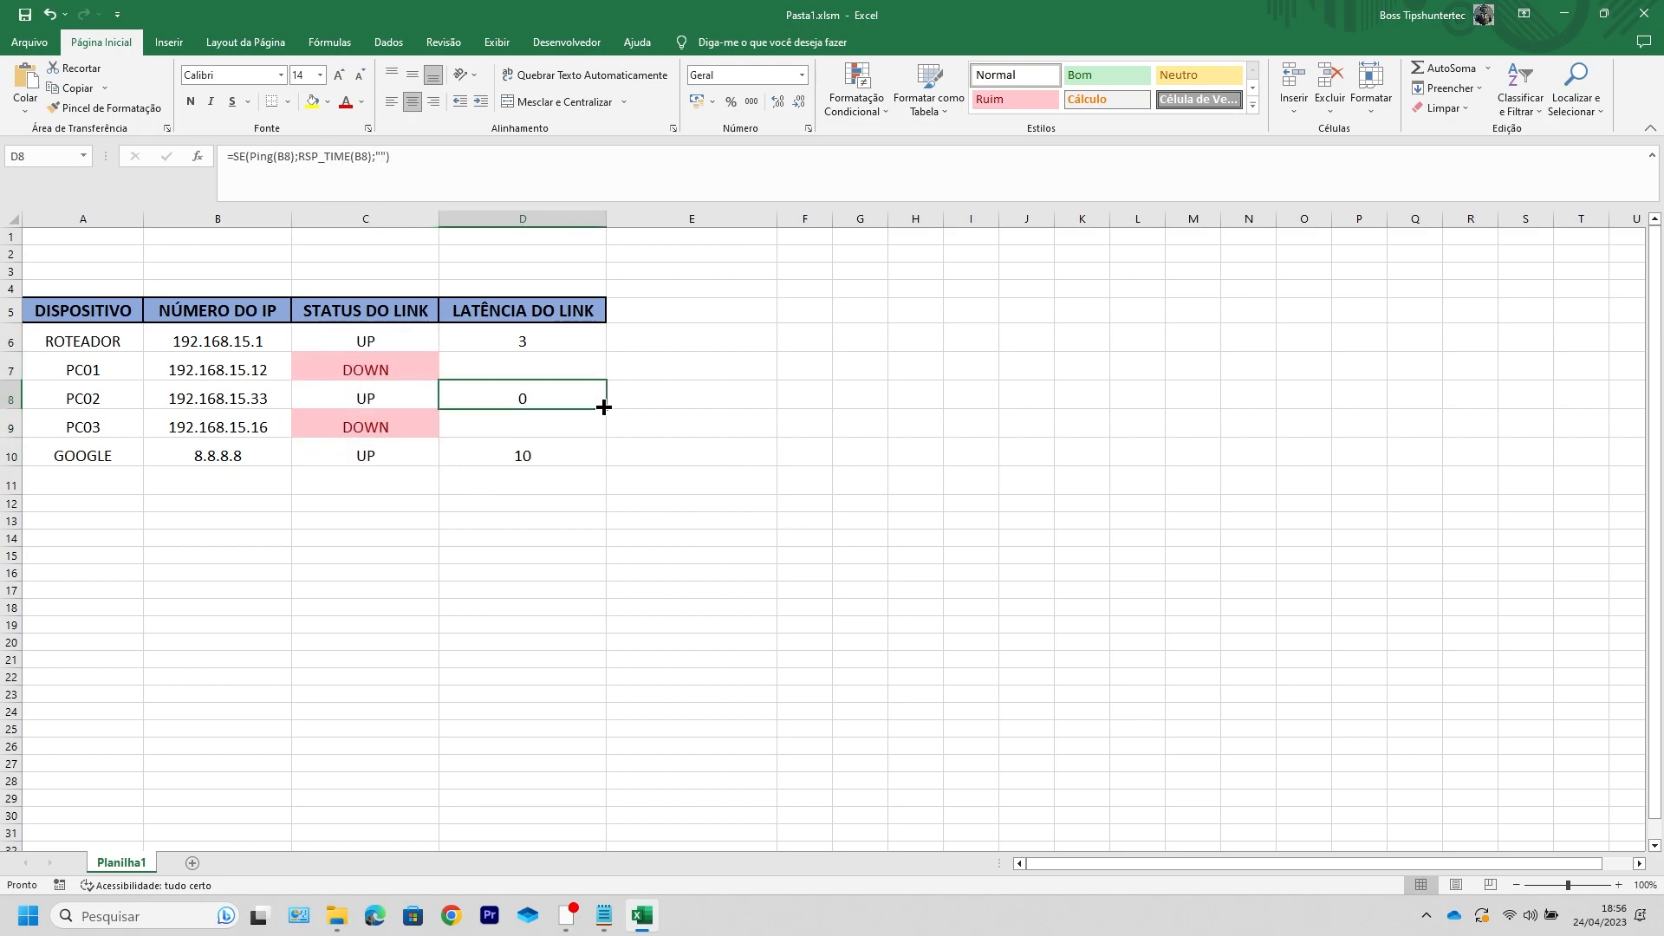
Step: Add an equal-to highlight rule to C6:C10 that formats UP with green fill and dark green text
{"action": "left_click_drag", "start_coordinate": [382, 338], "coordinate": [372, 450]}
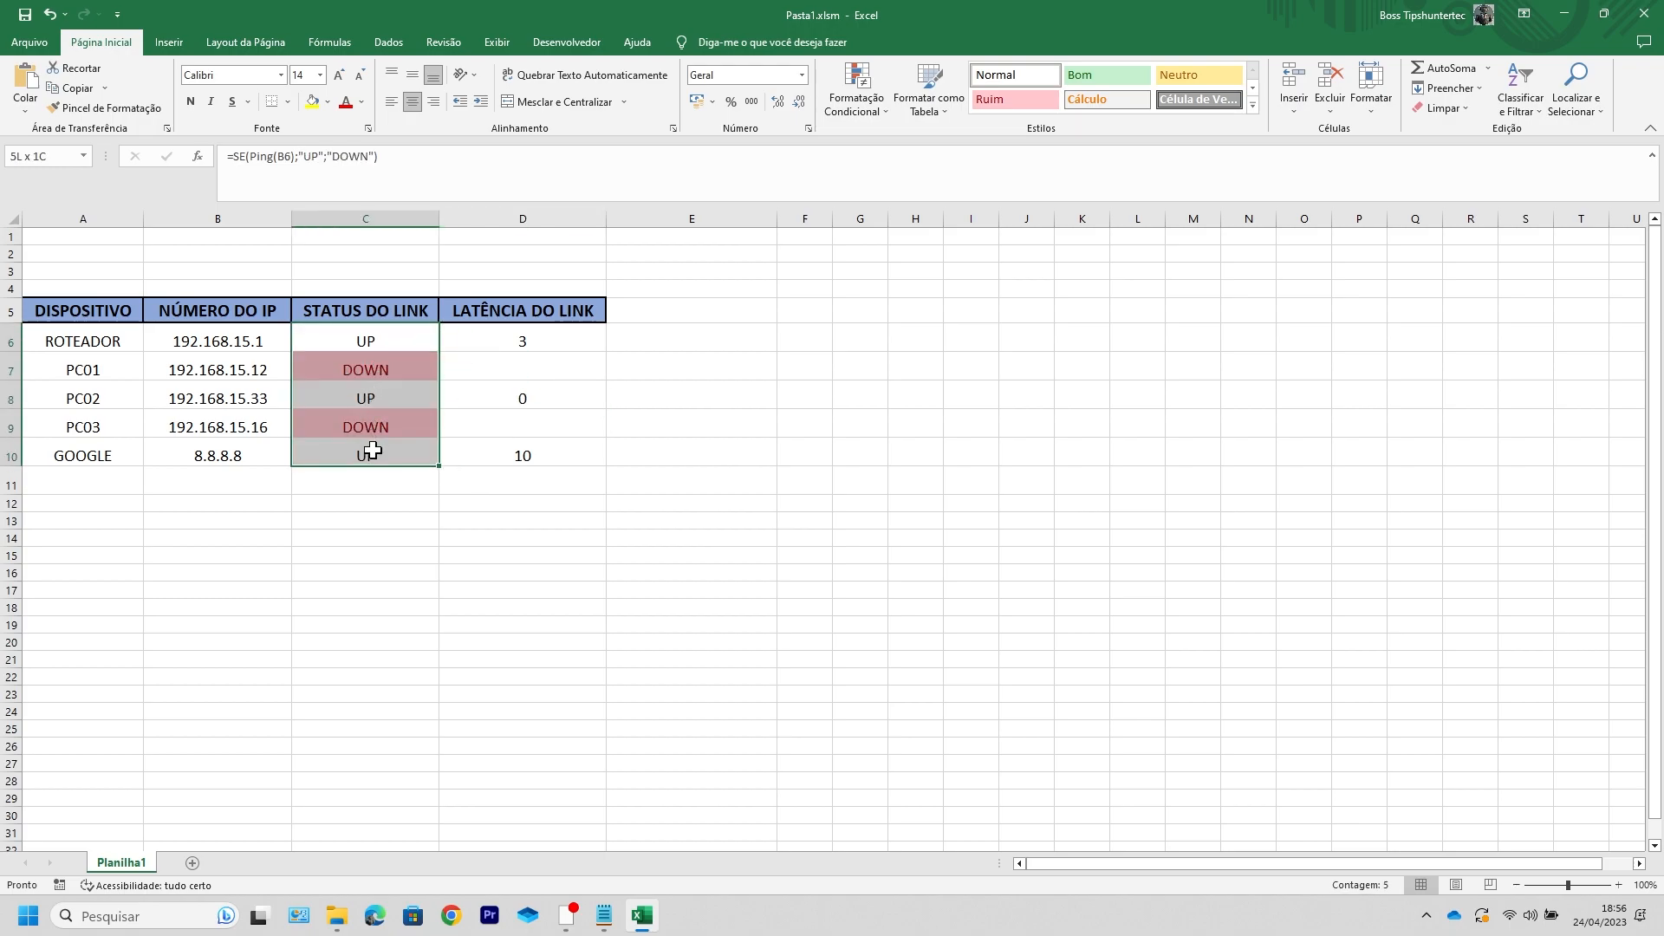
{"action": "left_click", "coordinate": [884, 115]}
{"action": "mouse_move", "coordinate": [1001, 149]}
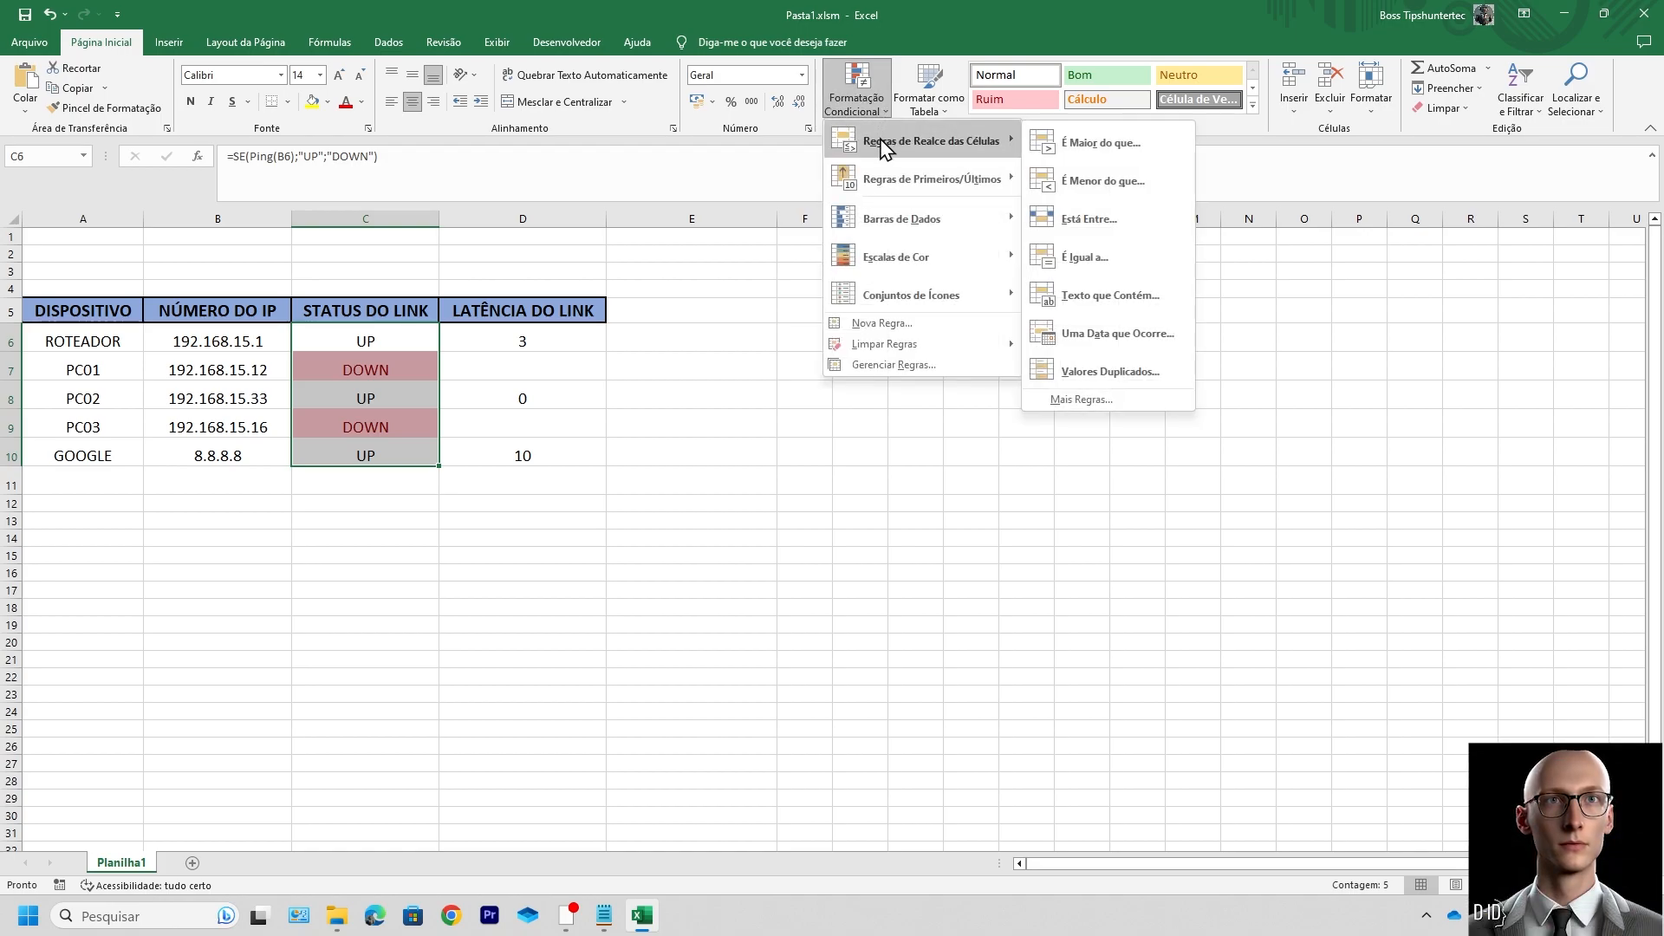
{"action": "left_click", "coordinate": [1090, 258]}
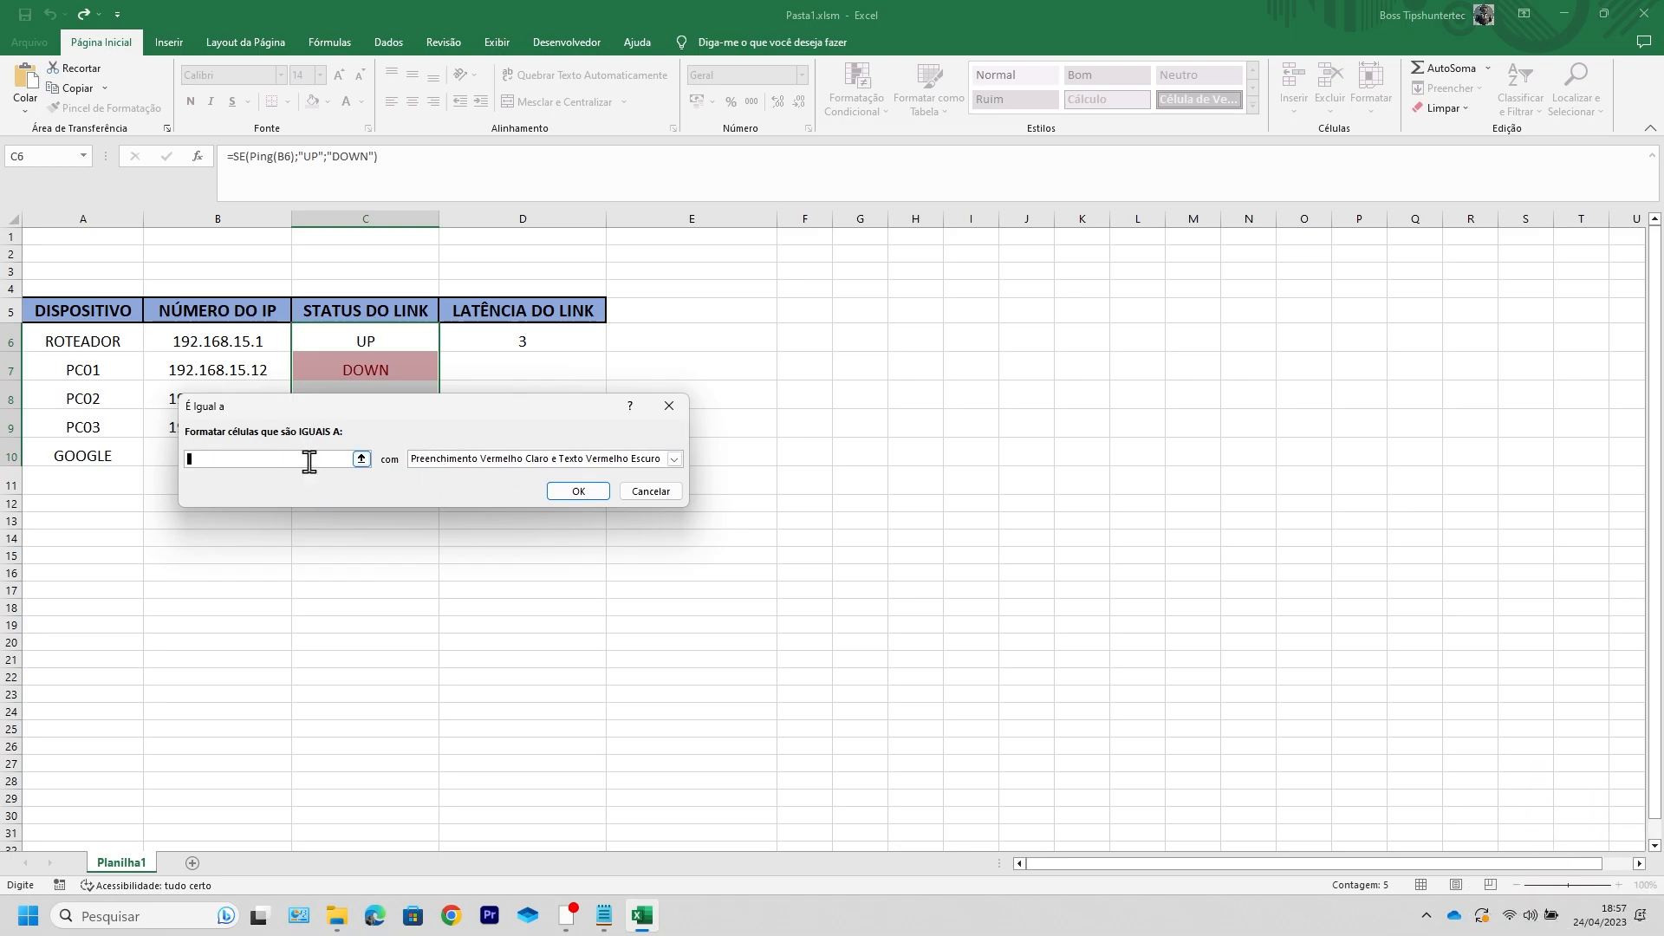
{"action": "type", "text": "UP"}
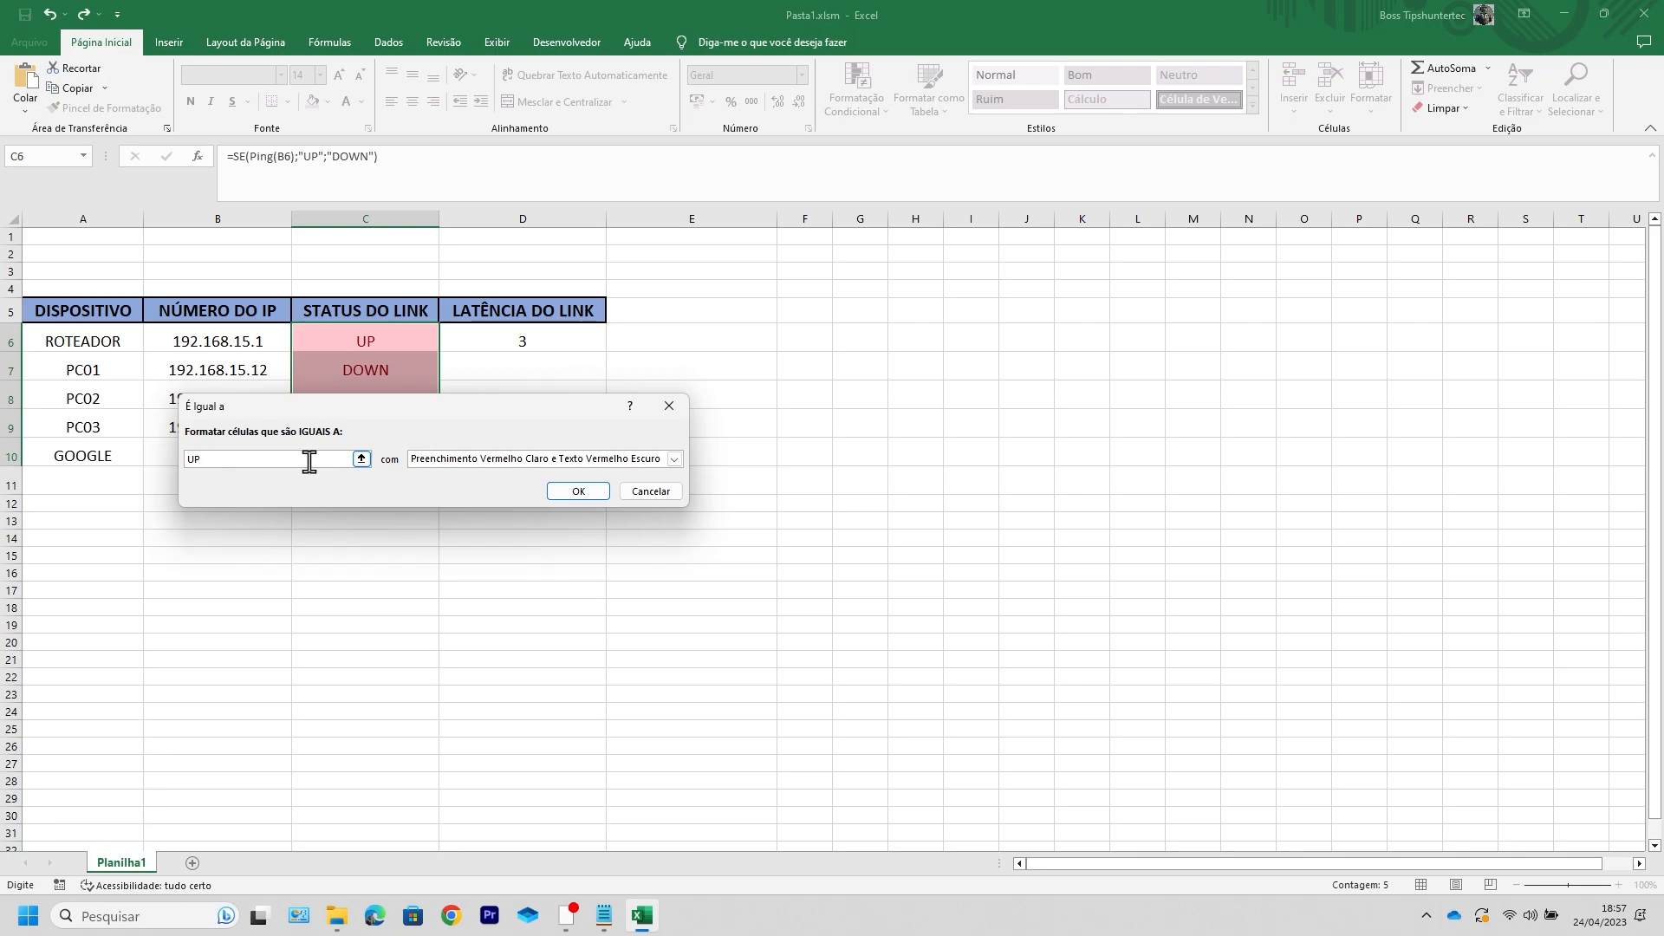
{"action": "left_click", "coordinate": [515, 460]}
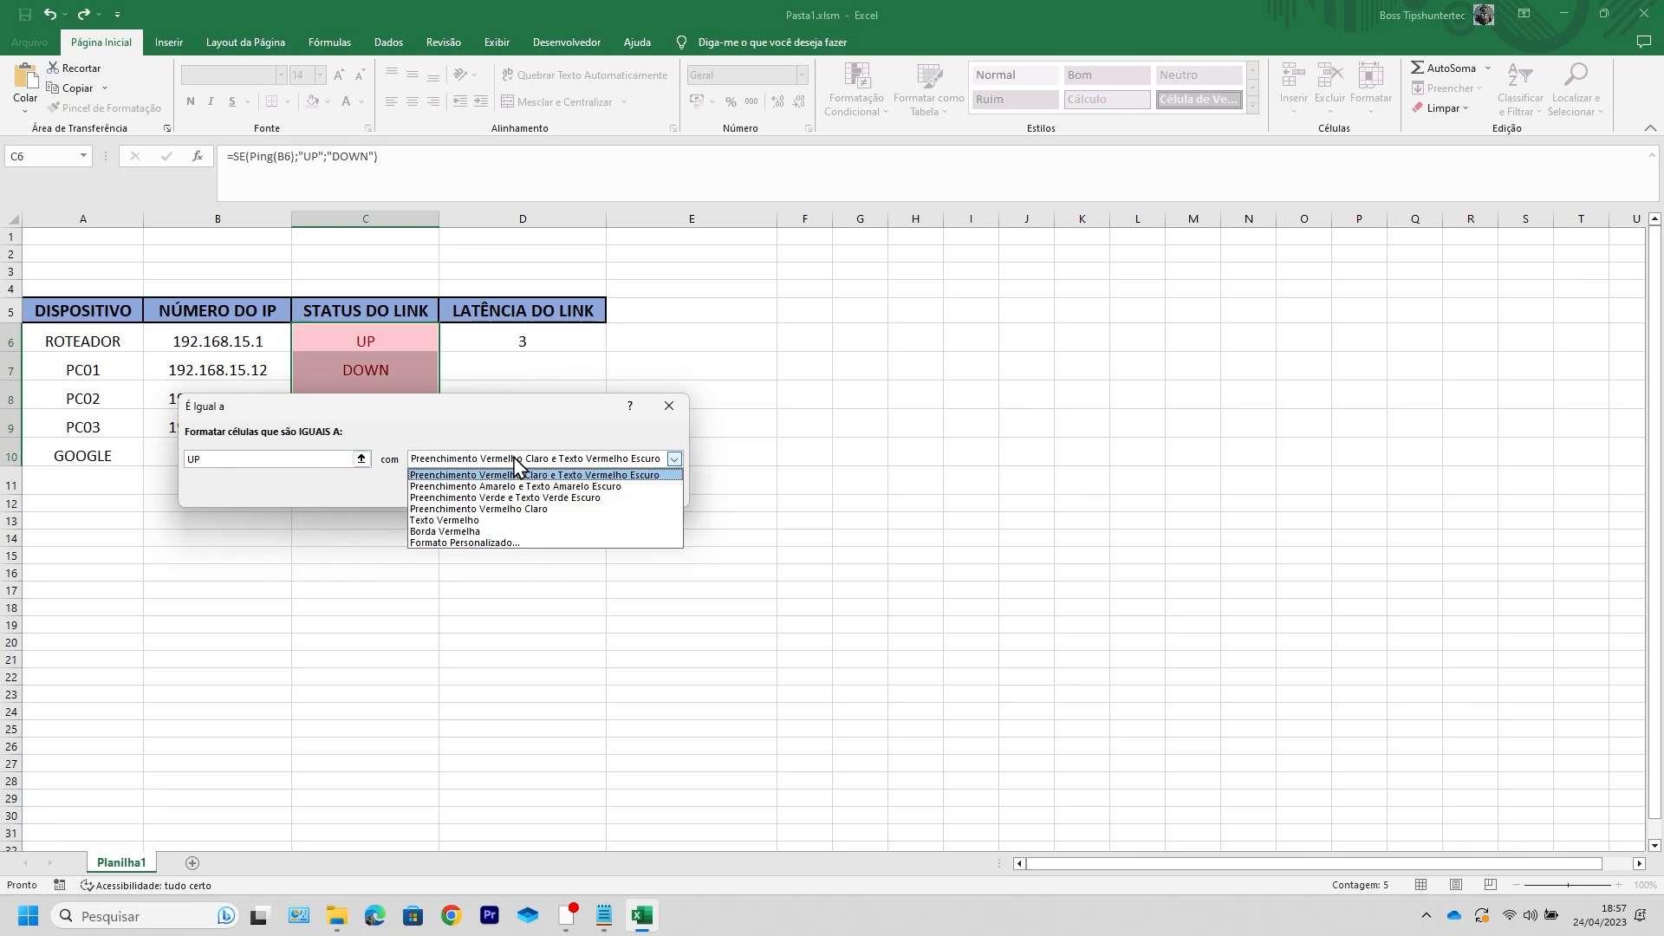
{"action": "left_click", "coordinate": [565, 499]}
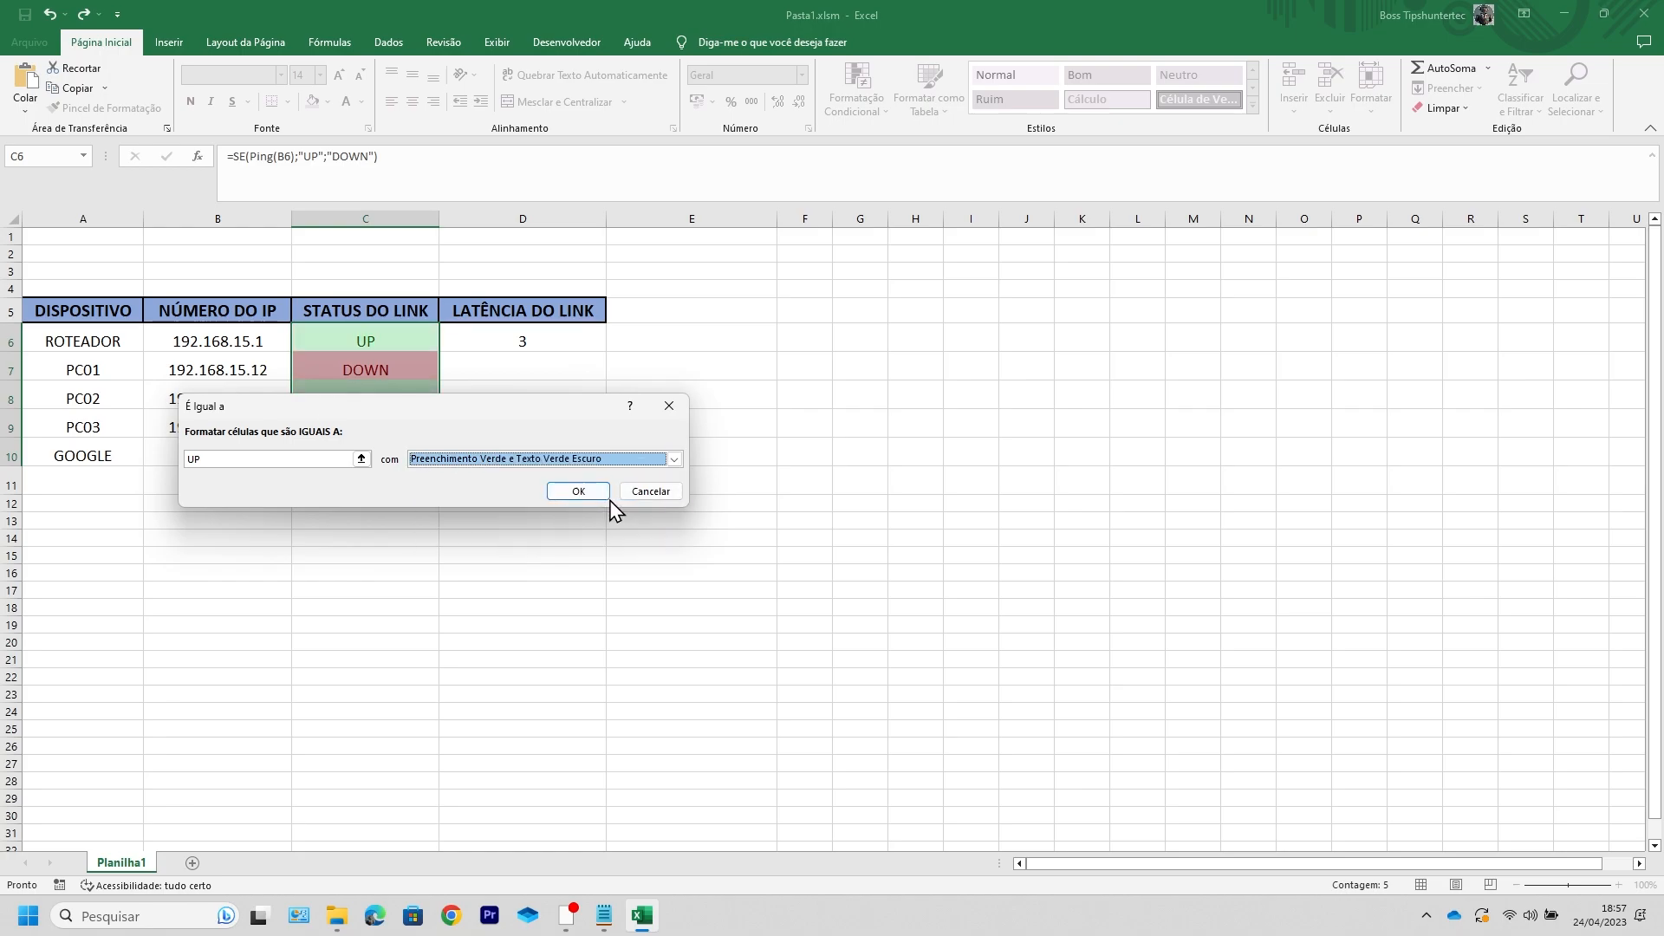
{"action": "left_click", "coordinate": [561, 494]}
{"action": "left_click", "coordinate": [701, 539]}
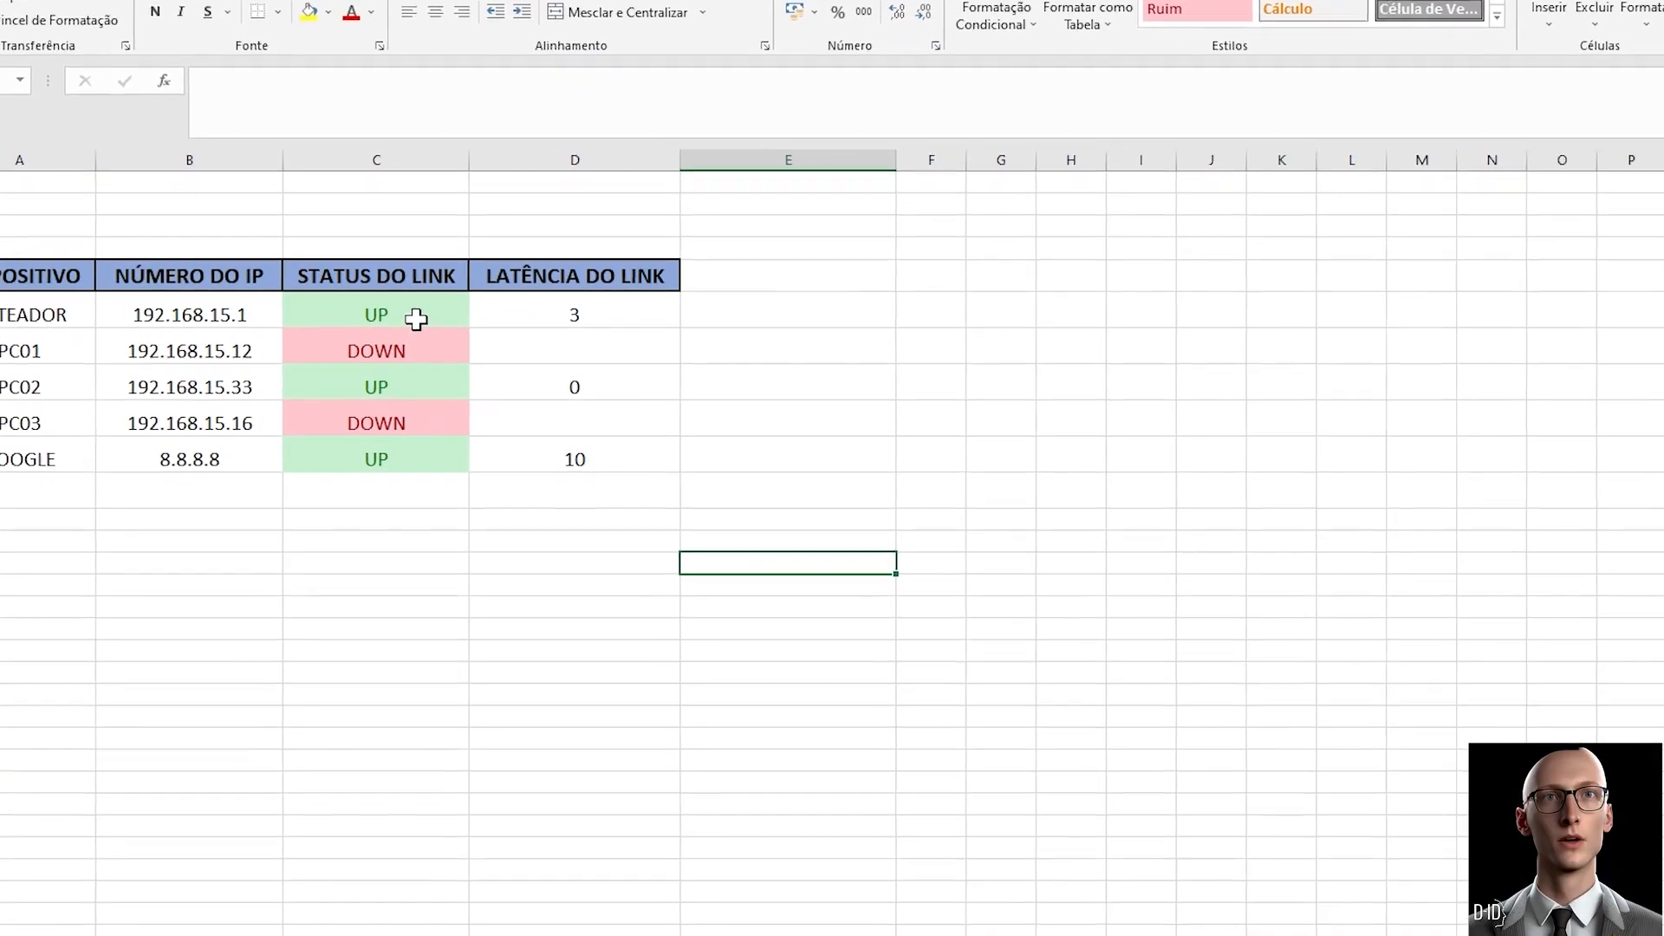
{"action": "left_click_drag", "start_coordinate": [411, 328], "coordinate": [578, 459]}
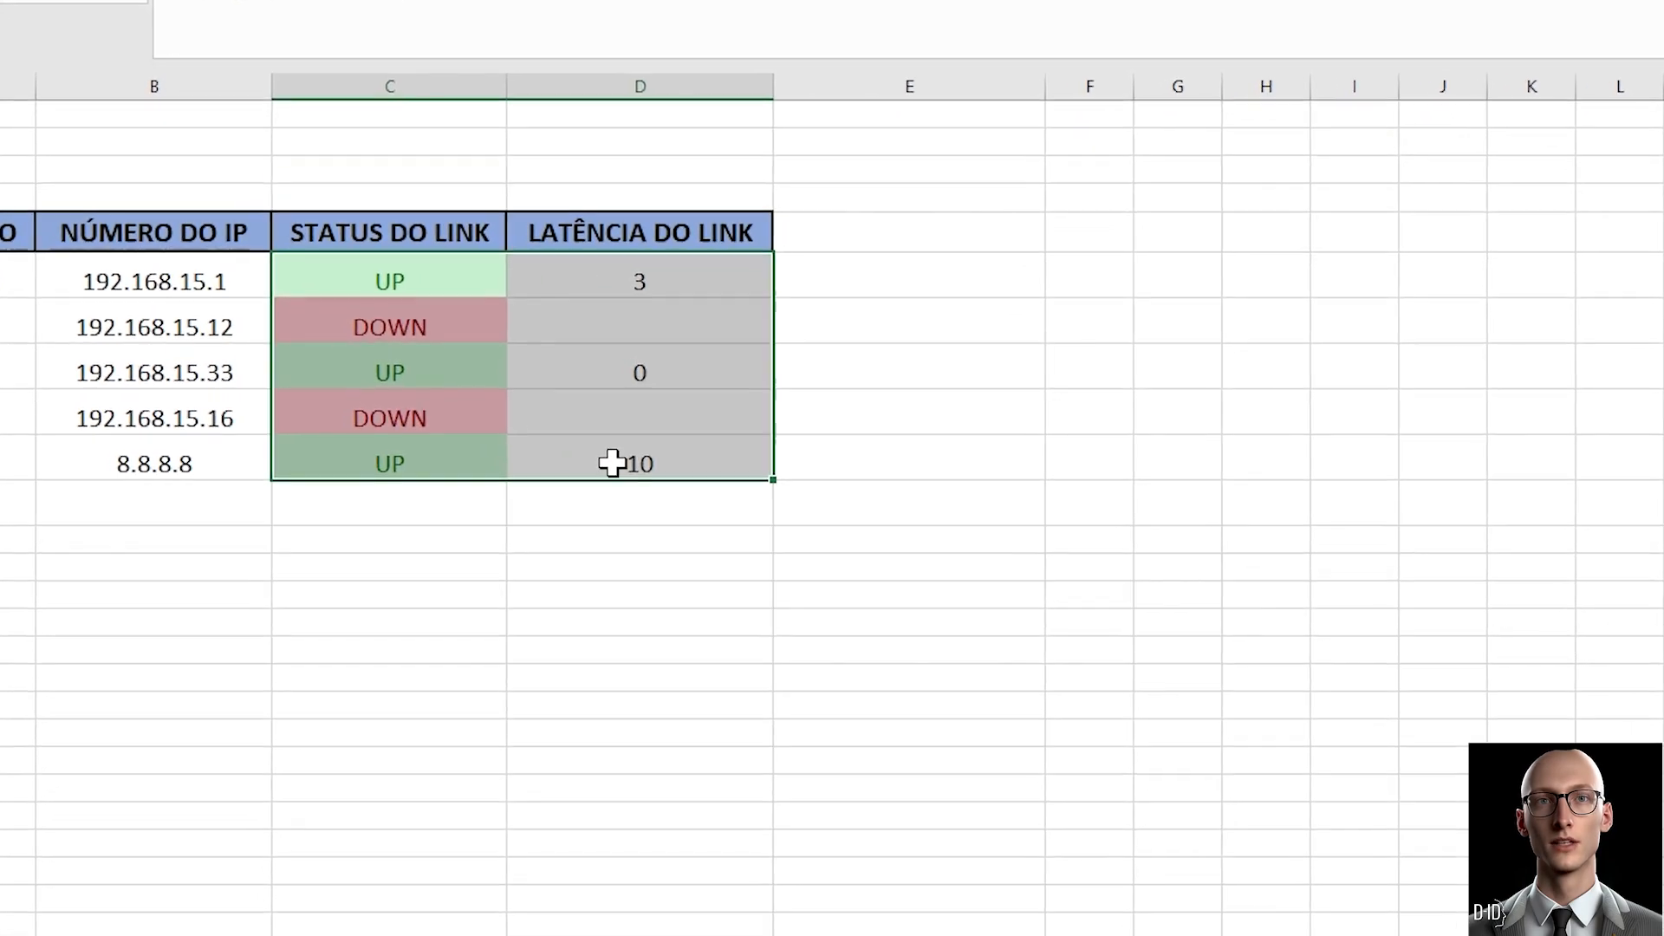
{"action": "left_click", "coordinate": [416, 599]}
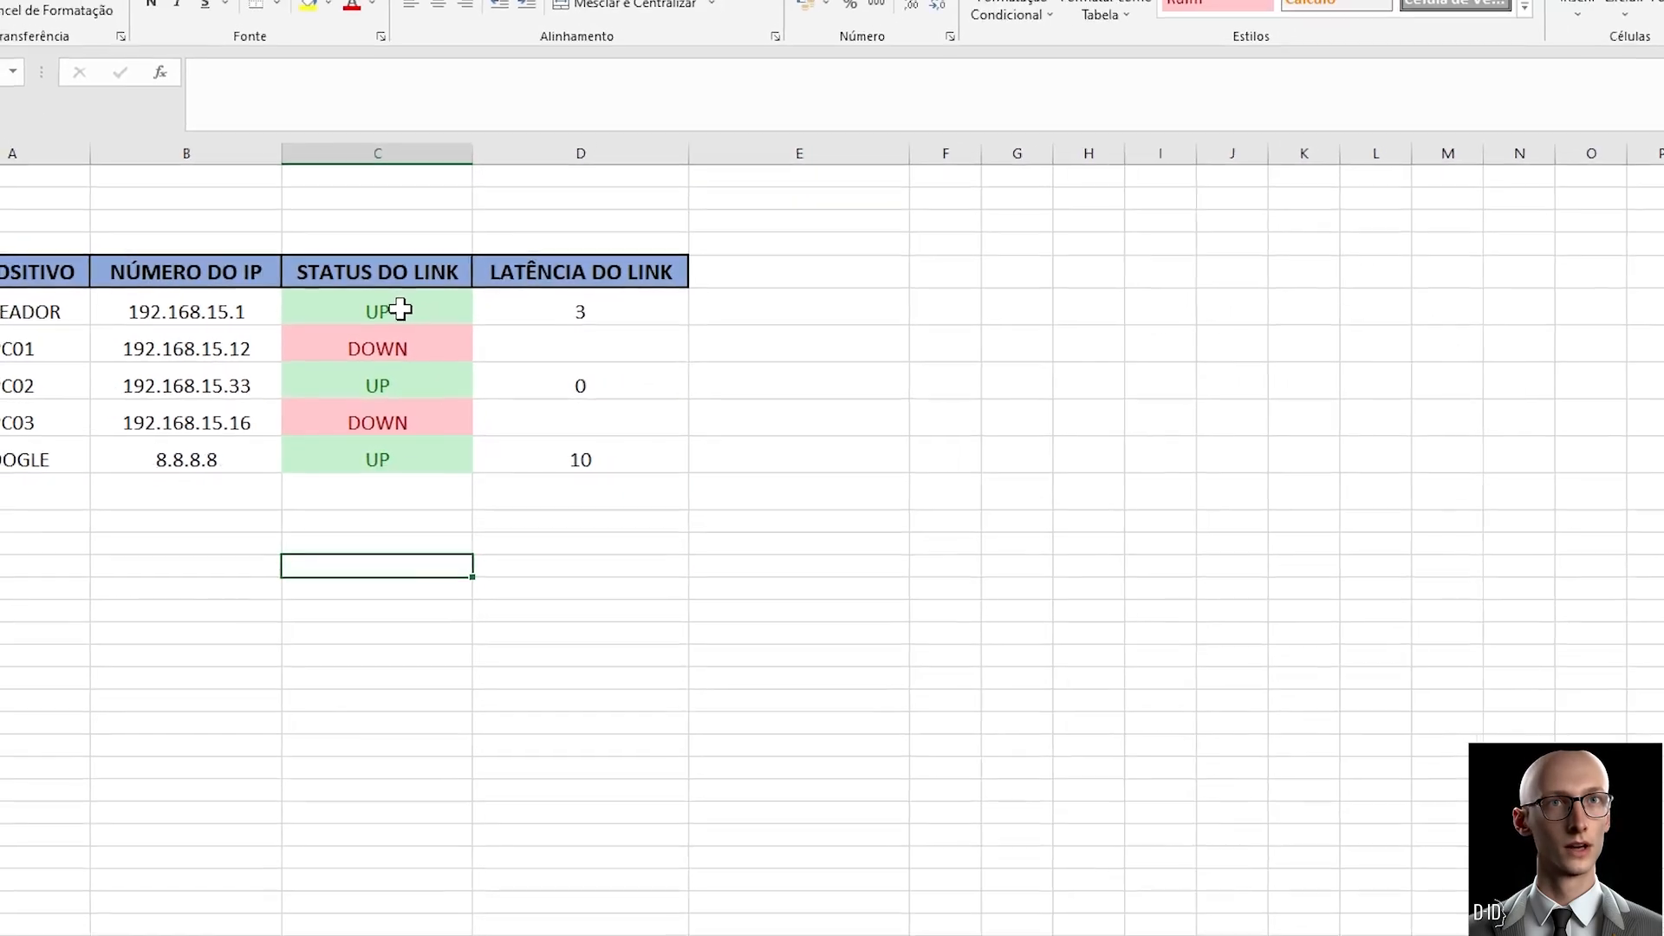
{"action": "left_click_drag", "start_coordinate": [400, 309], "coordinate": [534, 458]}
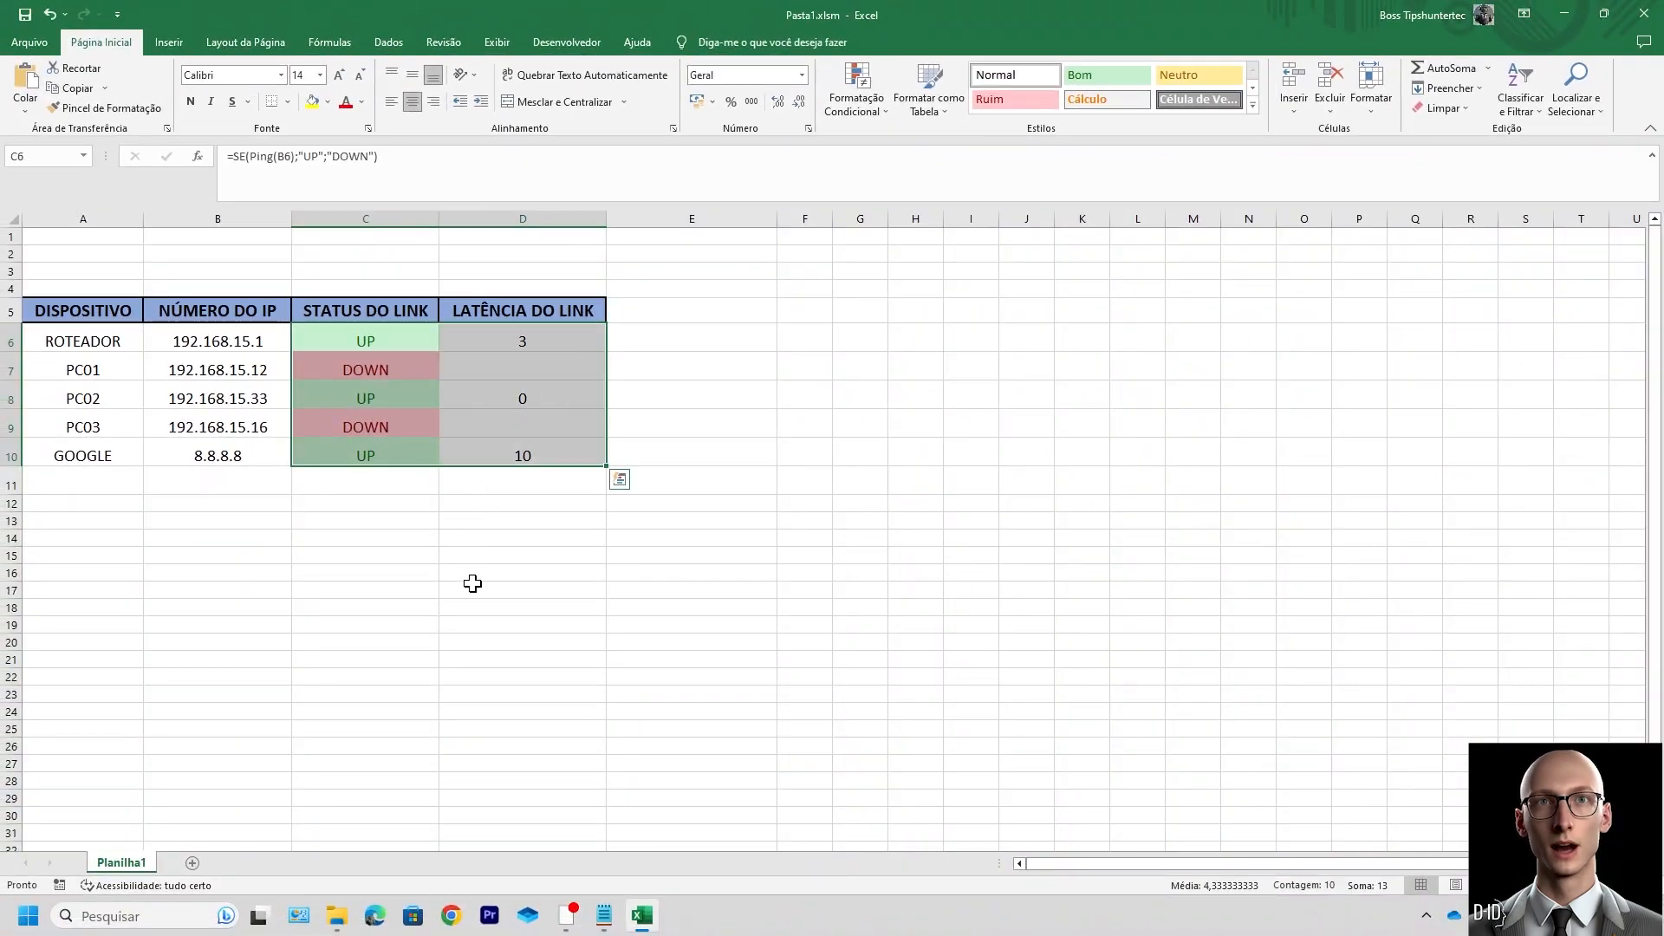
{"action": "left_click", "coordinate": [473, 583]}
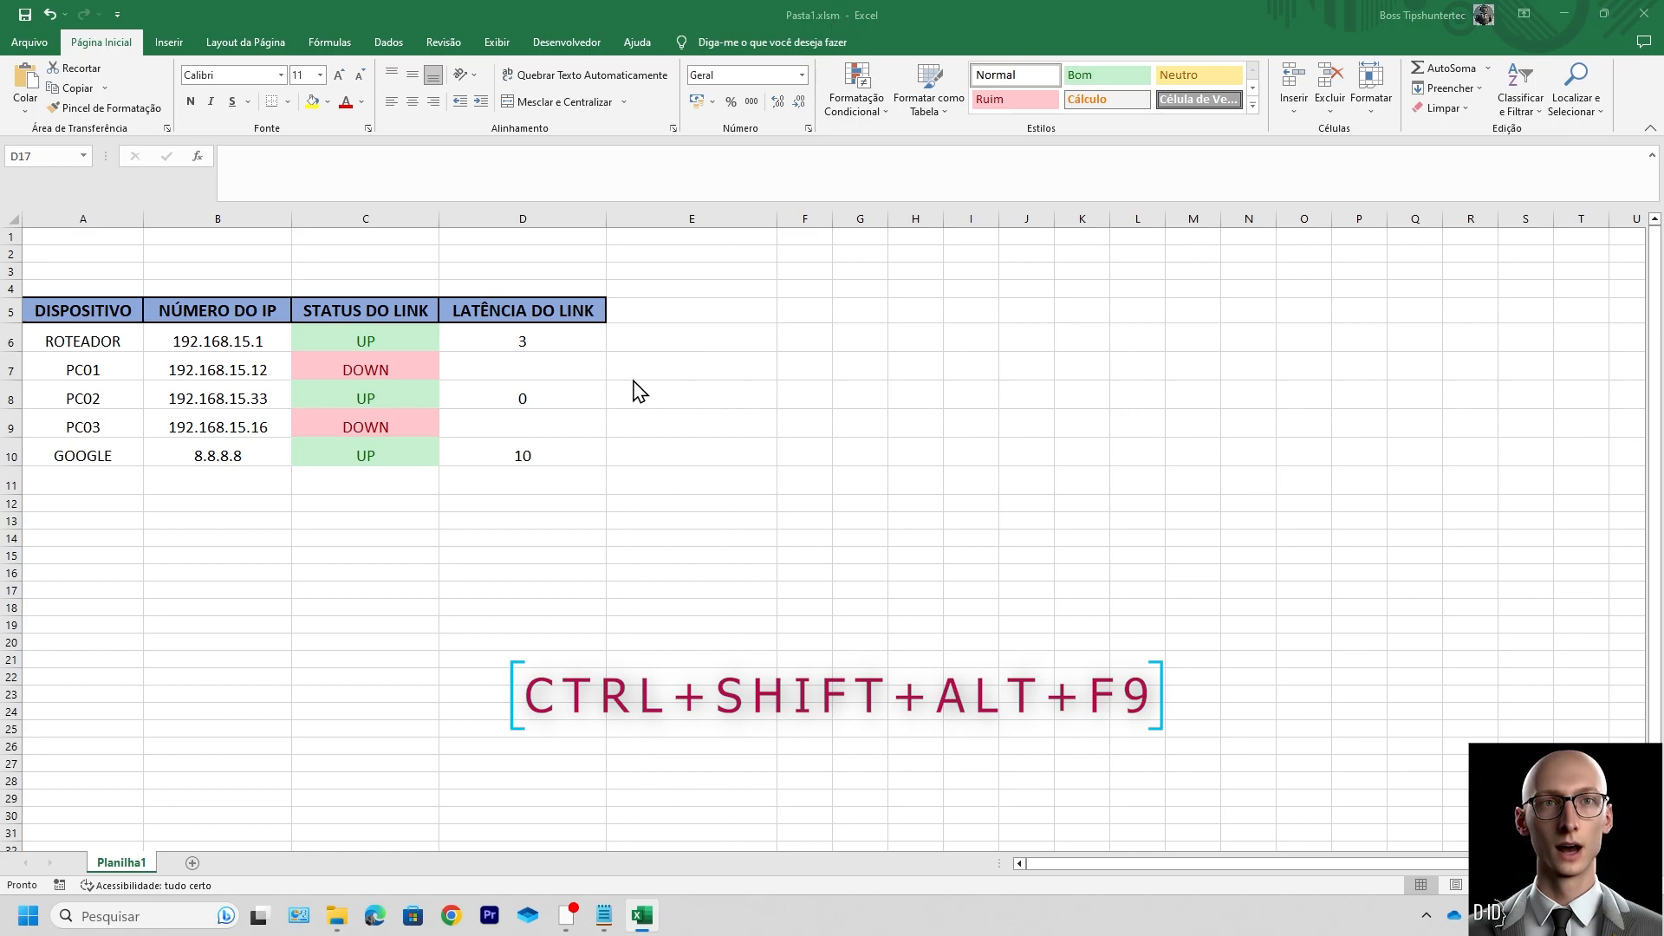
Step: Copy the device and IP range A5:B10 to H5 and clear the contents of the original range
{"action": "left_click_drag", "start_coordinate": [83, 310], "coordinate": [220, 461]}
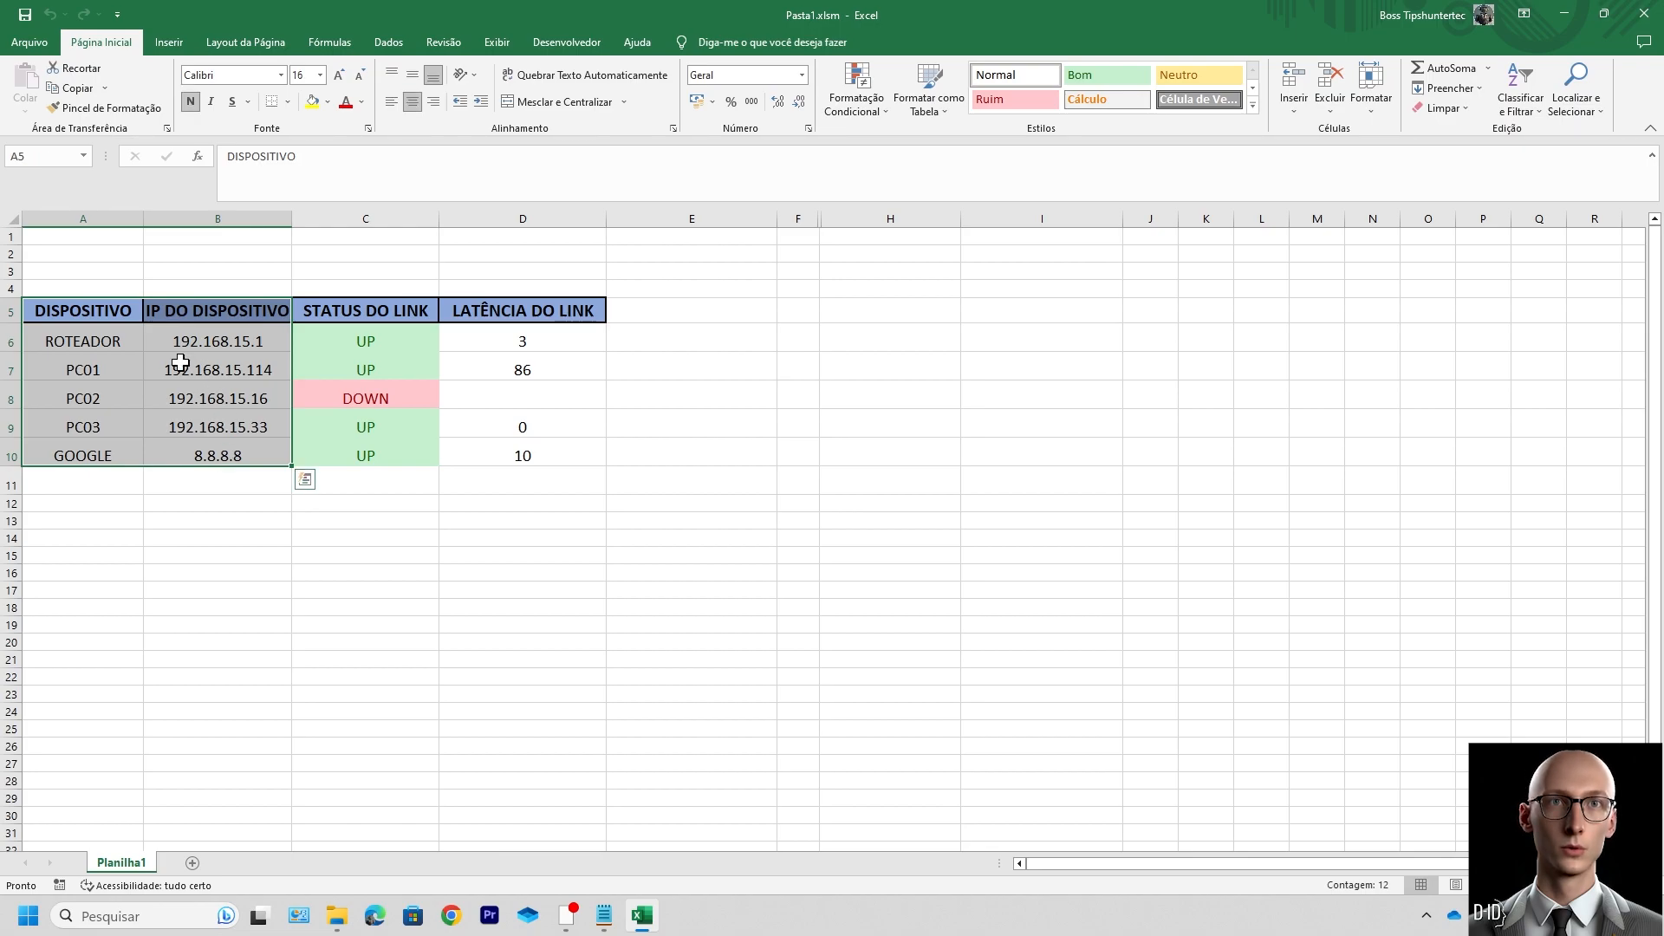
{"action": "right_click", "coordinate": [184, 319]}
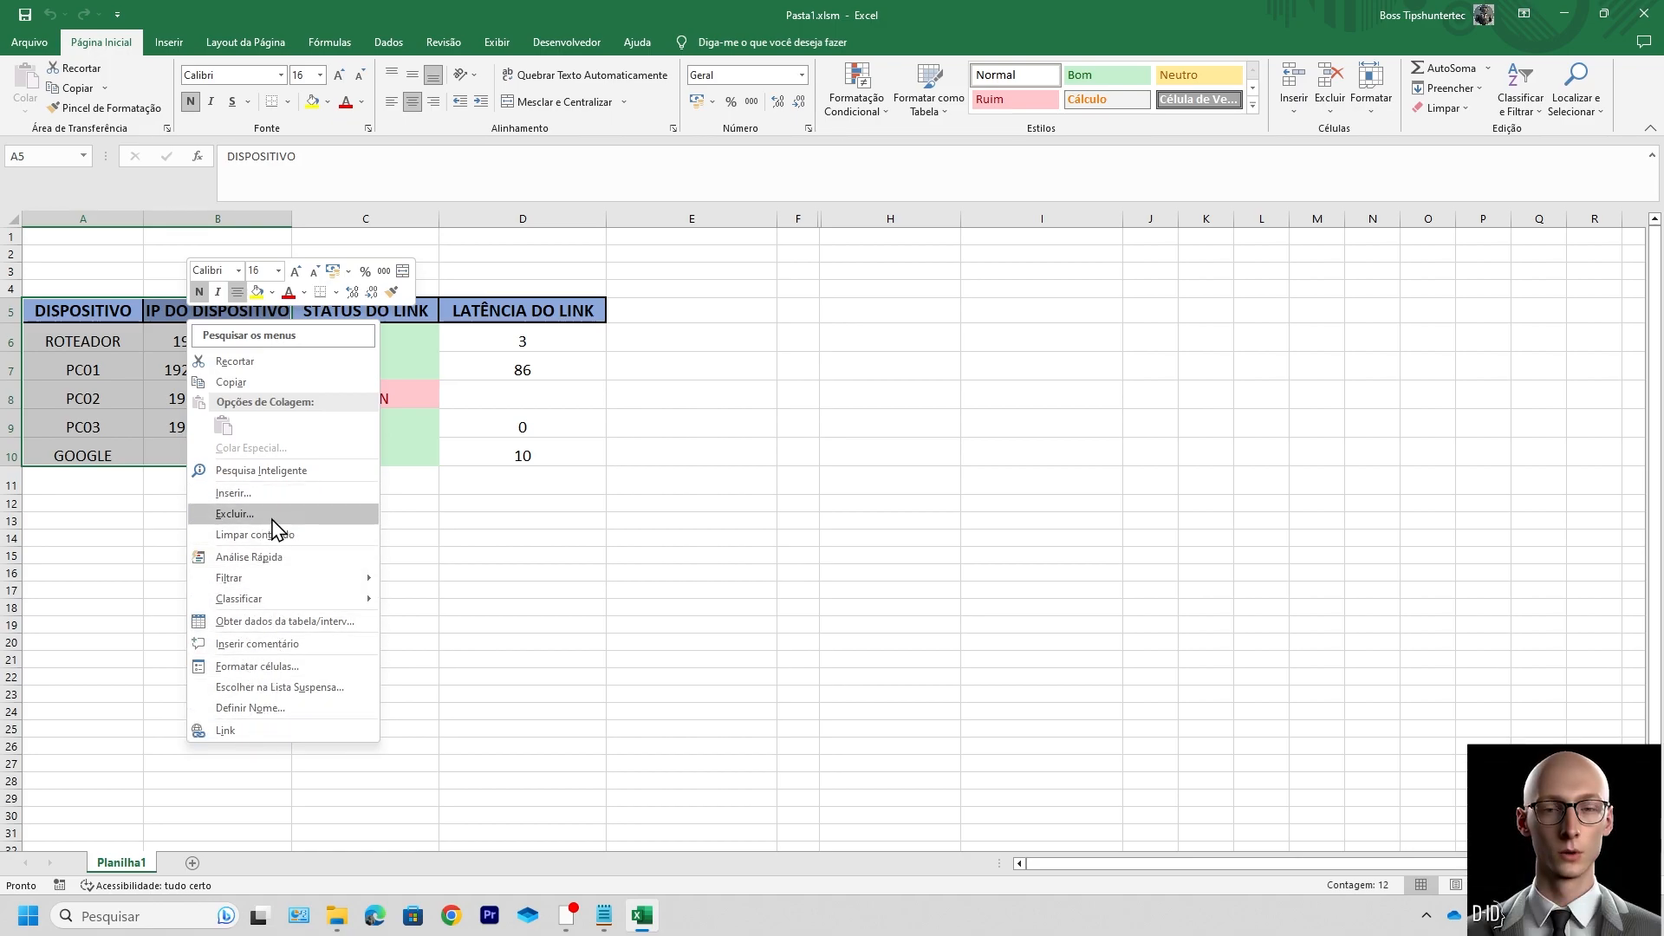
{"action": "left_click", "coordinate": [235, 384]}
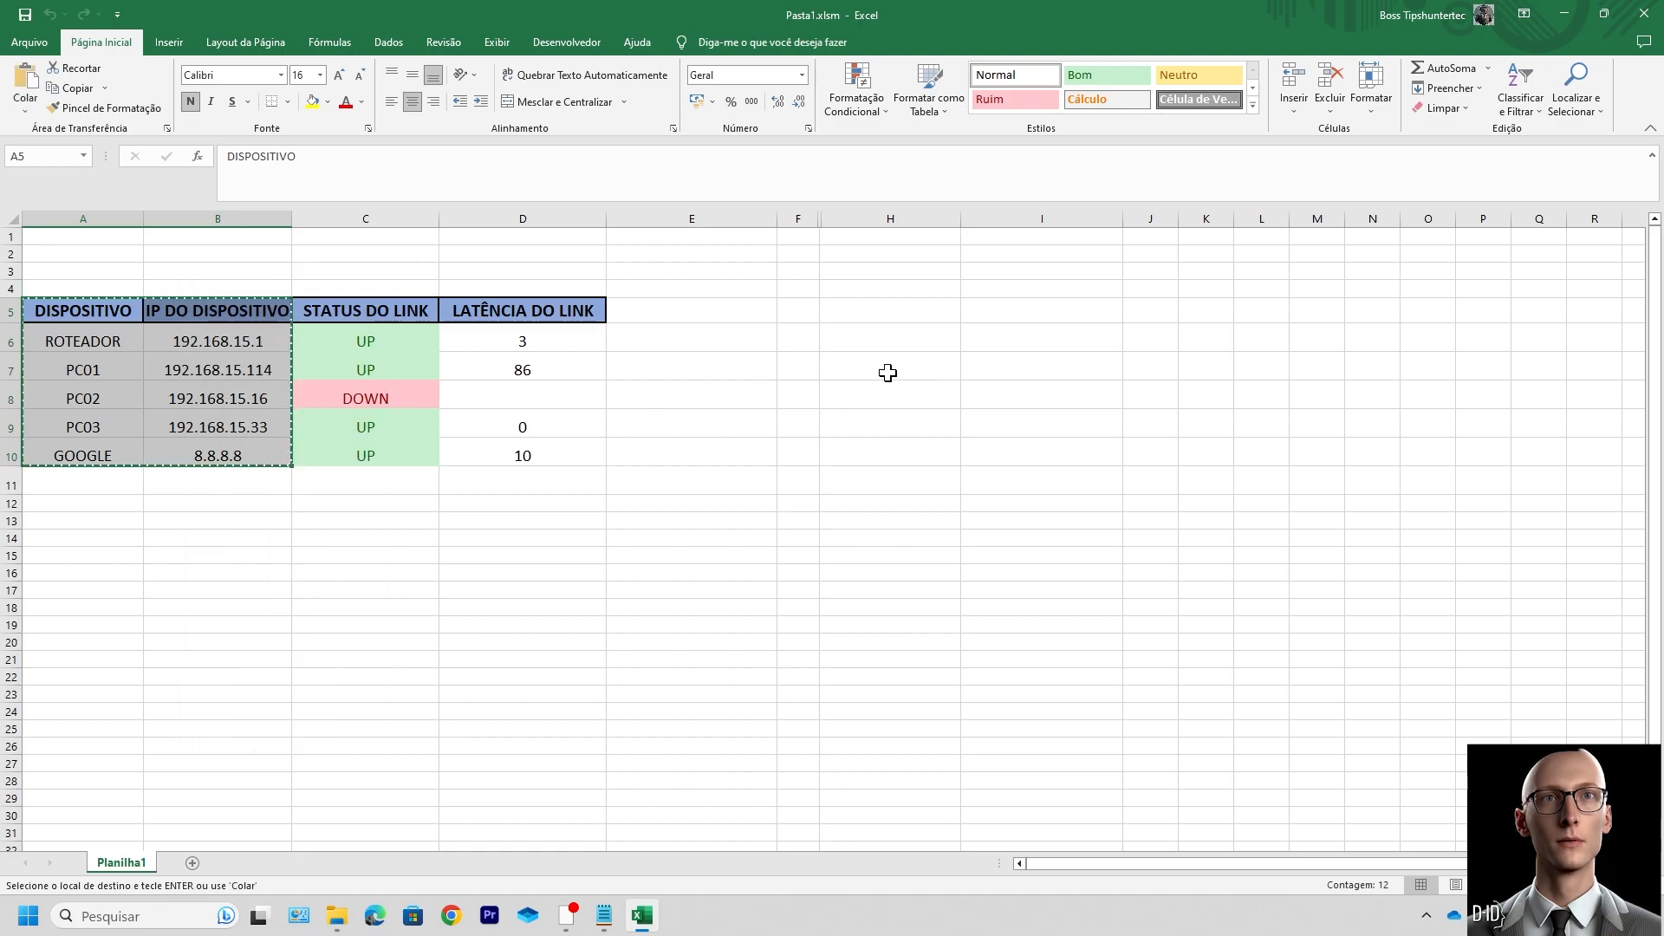
{"action": "left_click", "coordinate": [907, 319]}
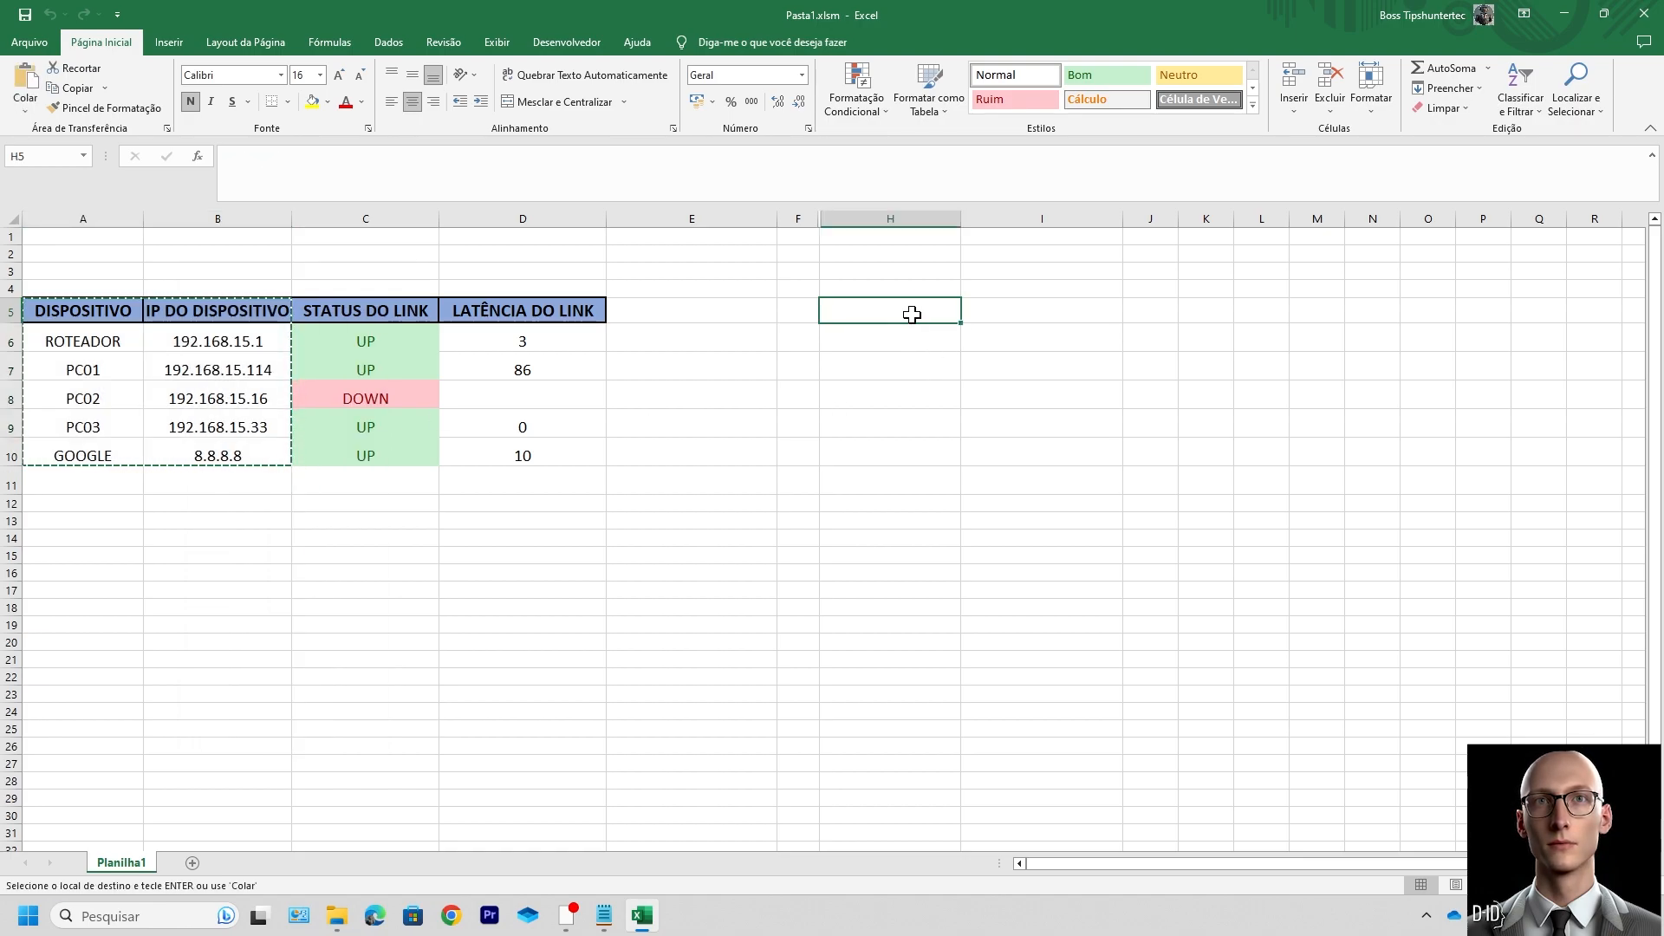
{"action": "right_click", "coordinate": [911, 316]}
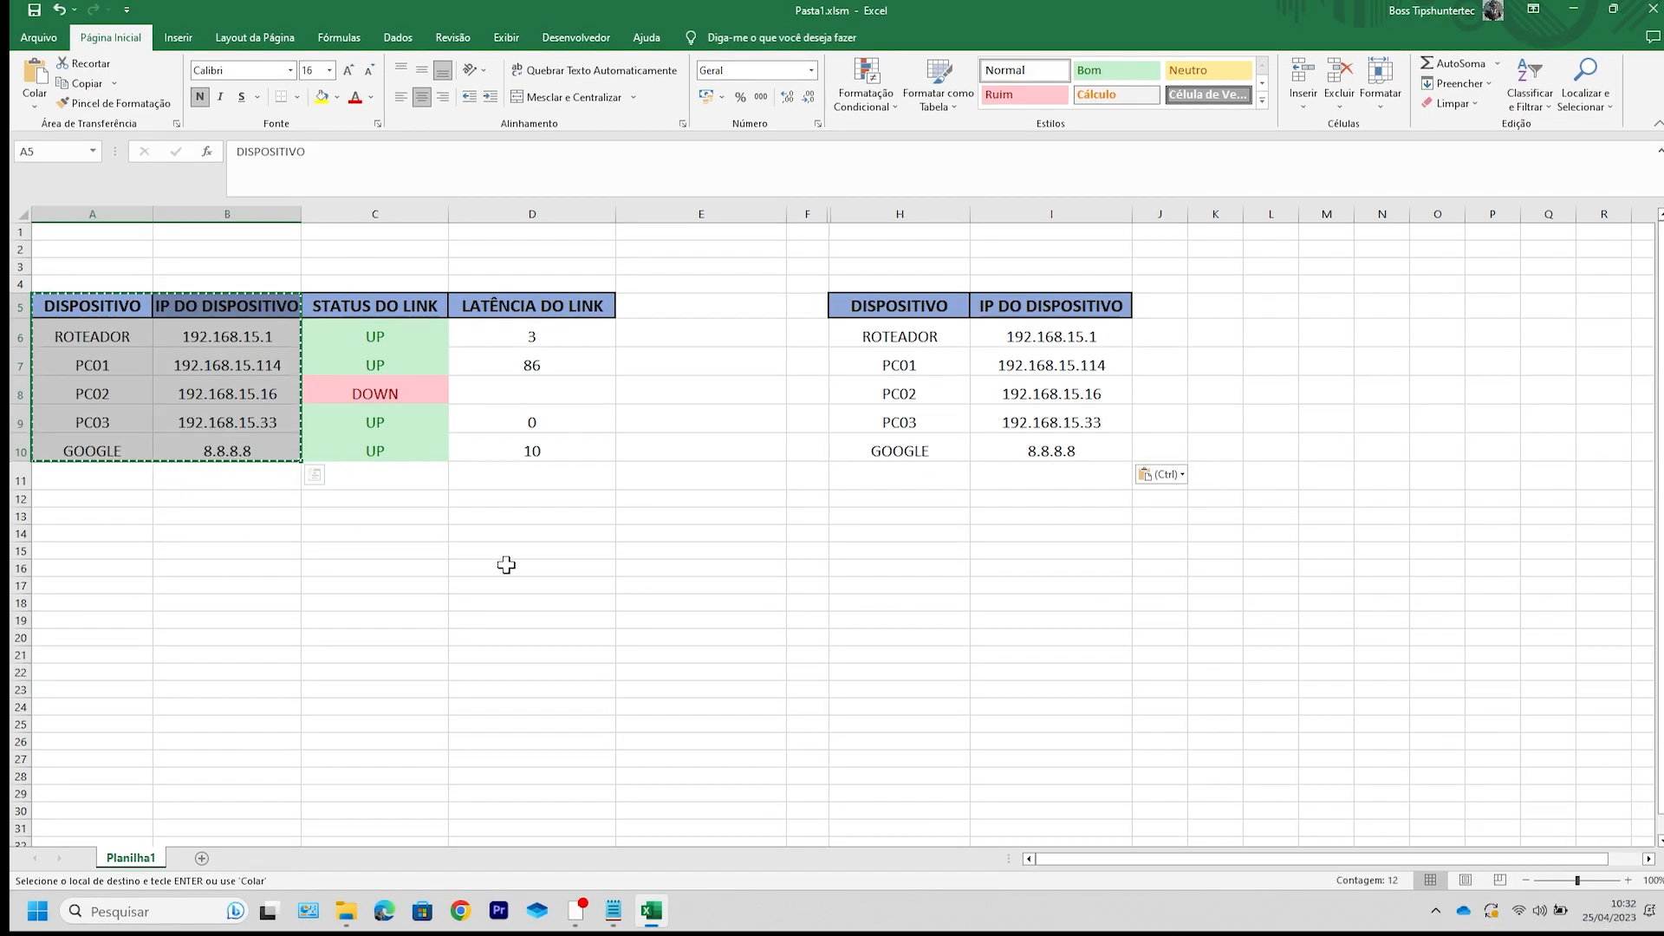
{"action": "key", "text": "Delete"}
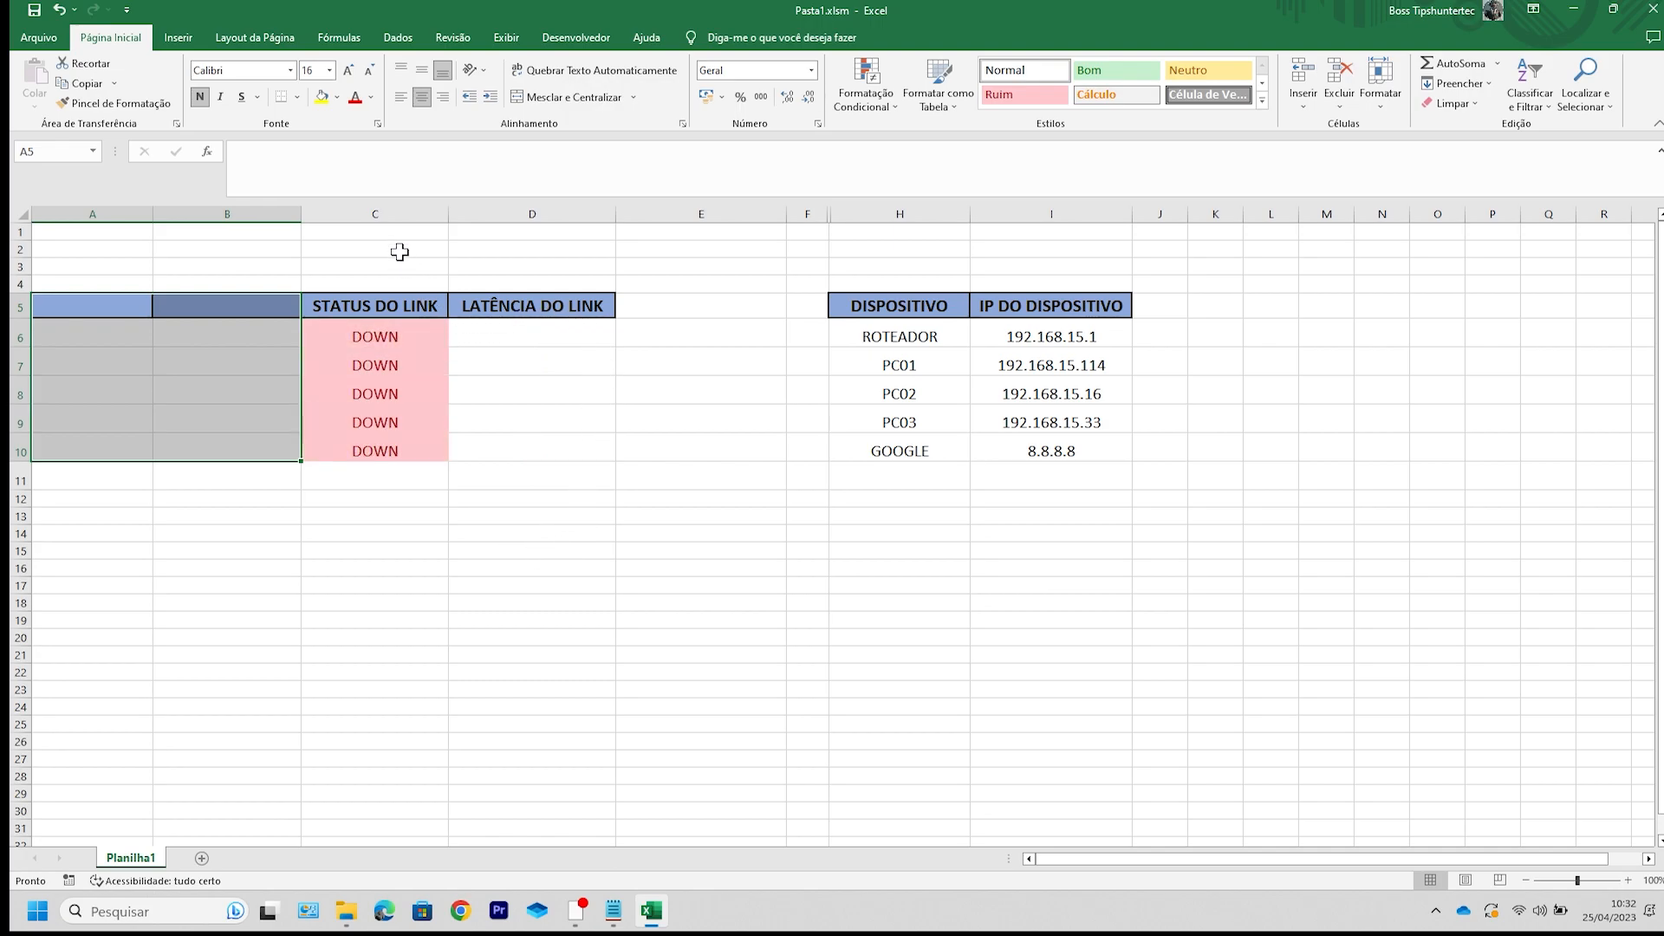
Step: Create a Power Query from the range $H$5:$I$10 as a table with headers
{"action": "left_click", "coordinate": [400, 36]}
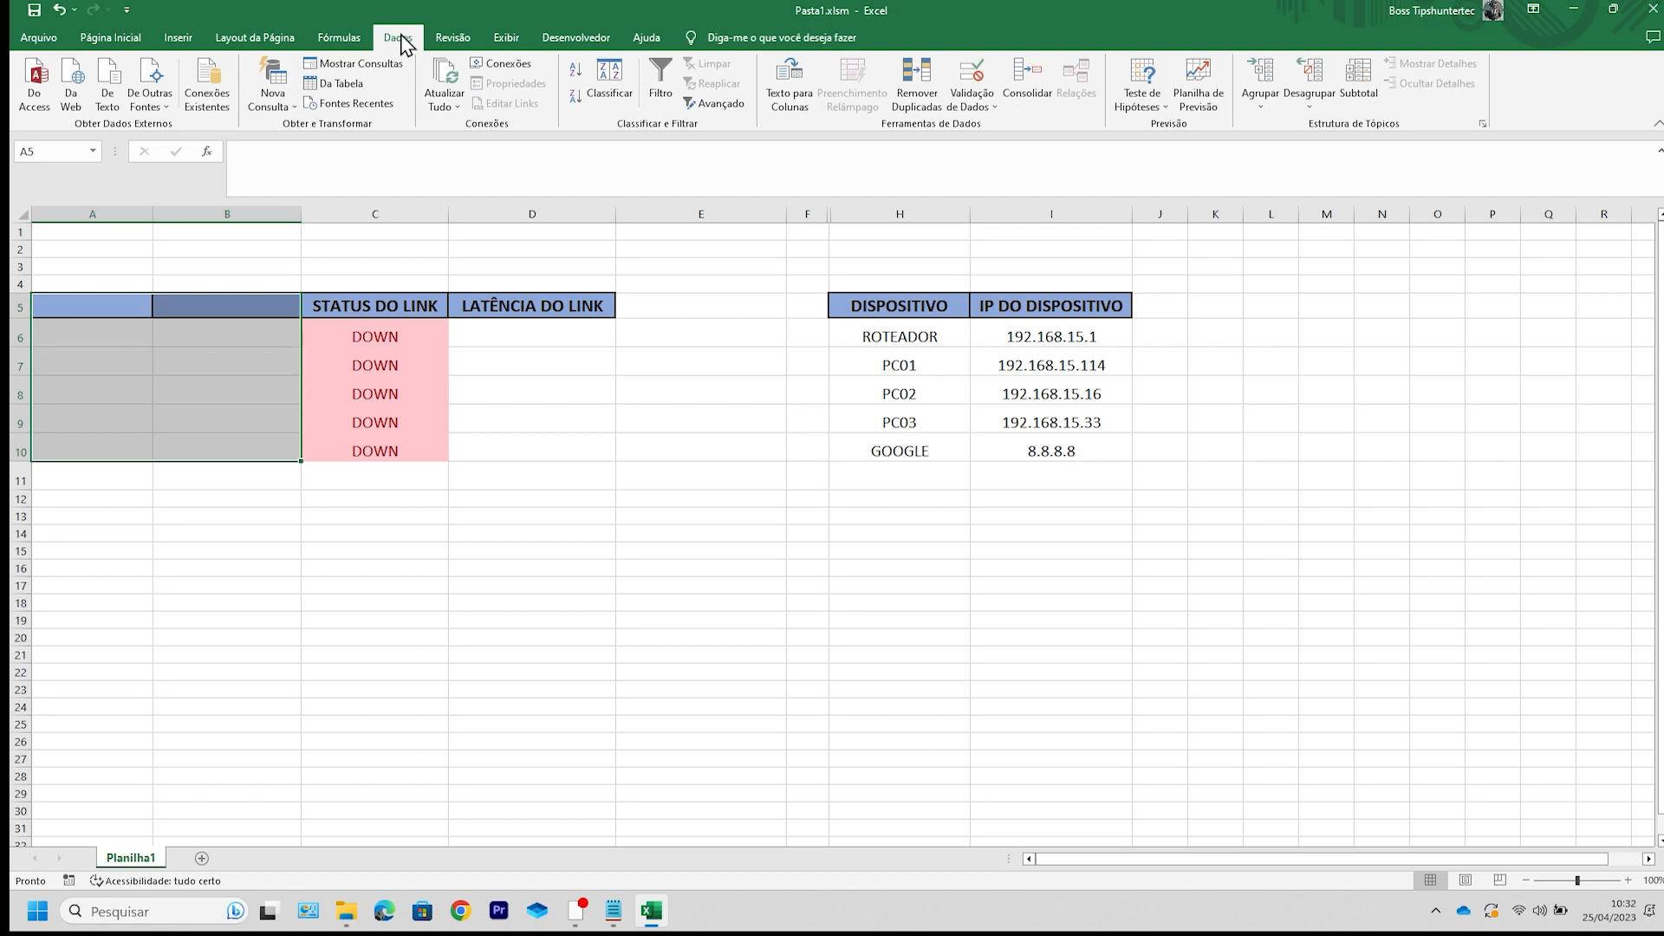
{"action": "left_click", "coordinate": [344, 86]}
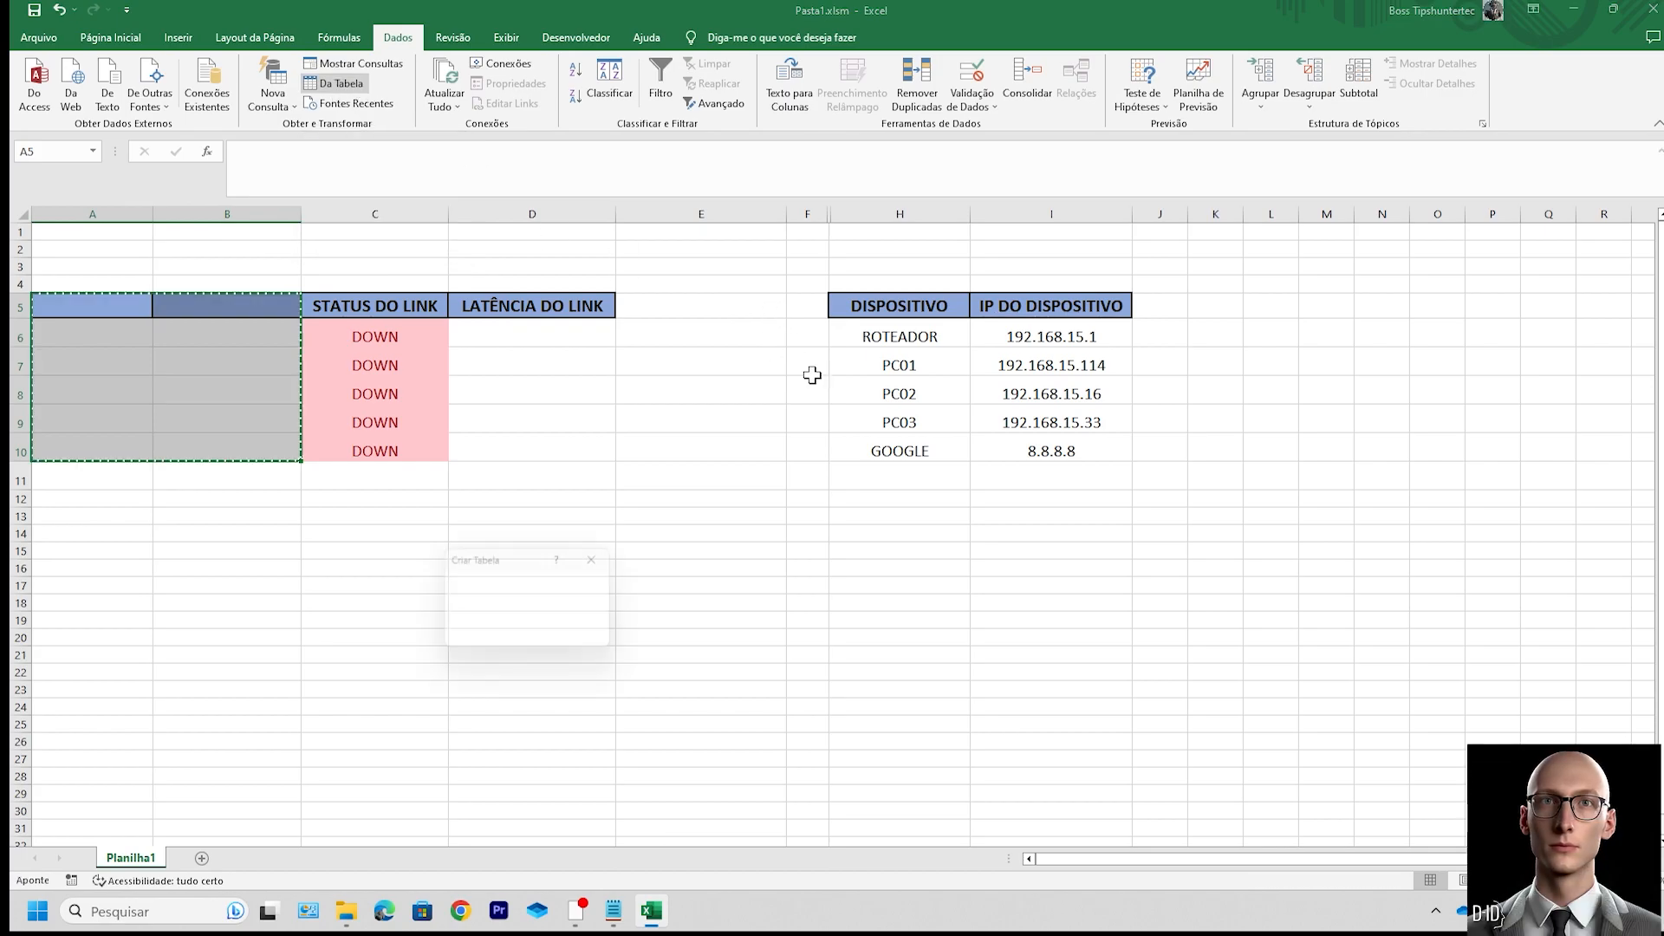
{"action": "left_click_drag", "start_coordinate": [899, 309], "coordinate": [1102, 458]}
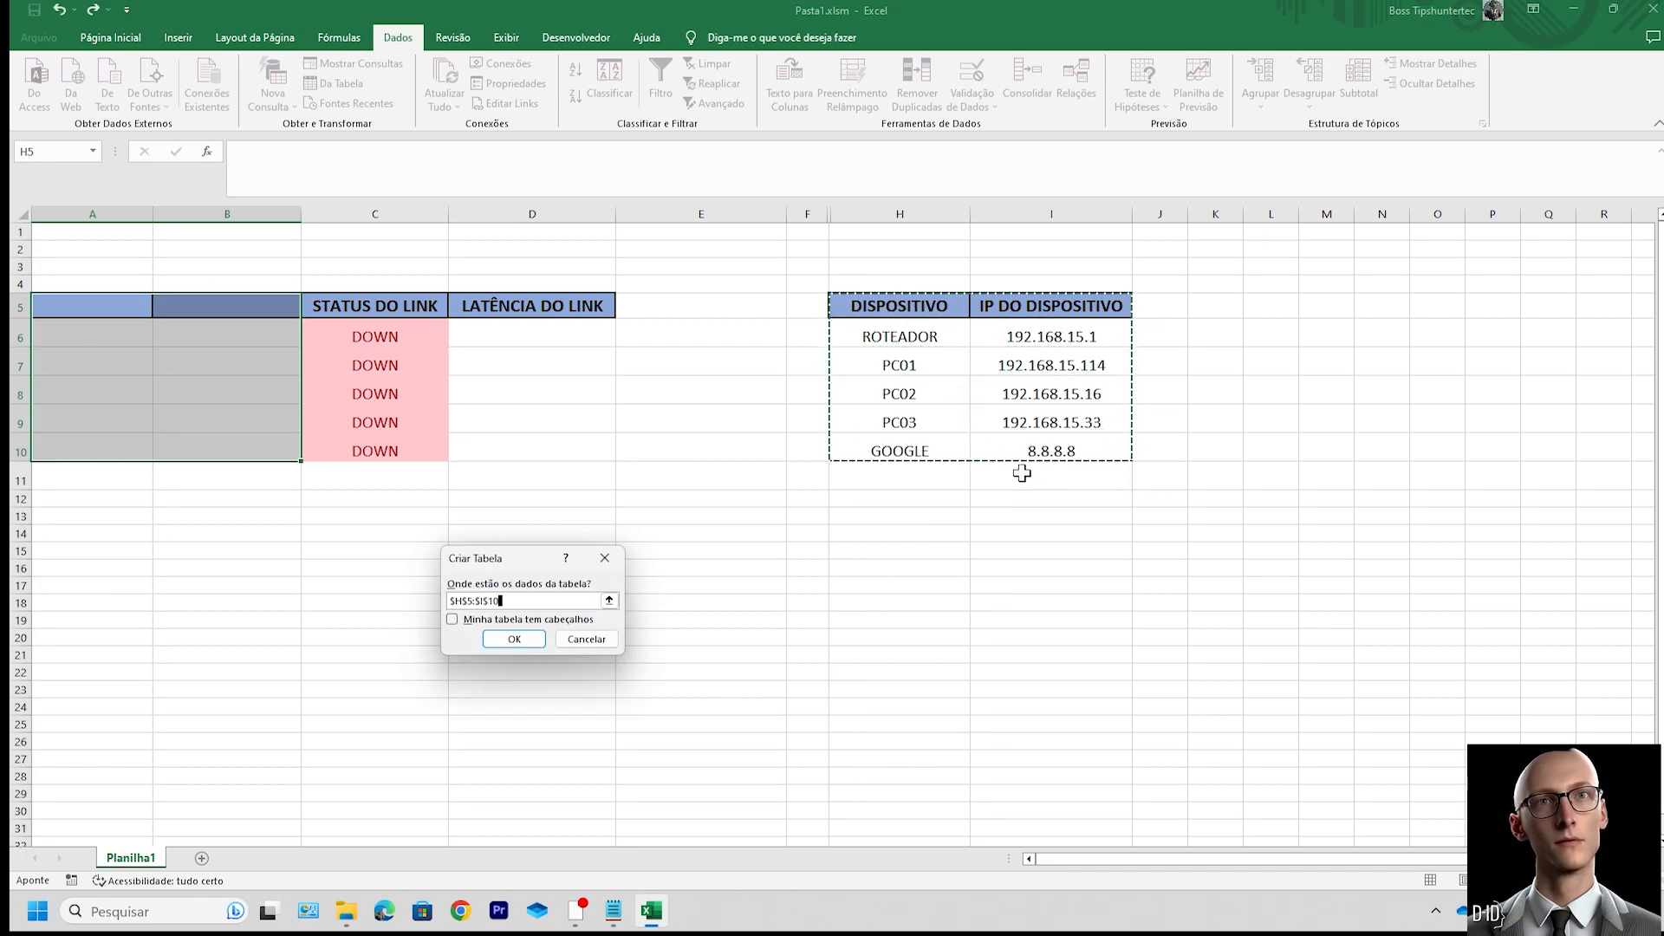
{"action": "left_click", "coordinate": [452, 620]}
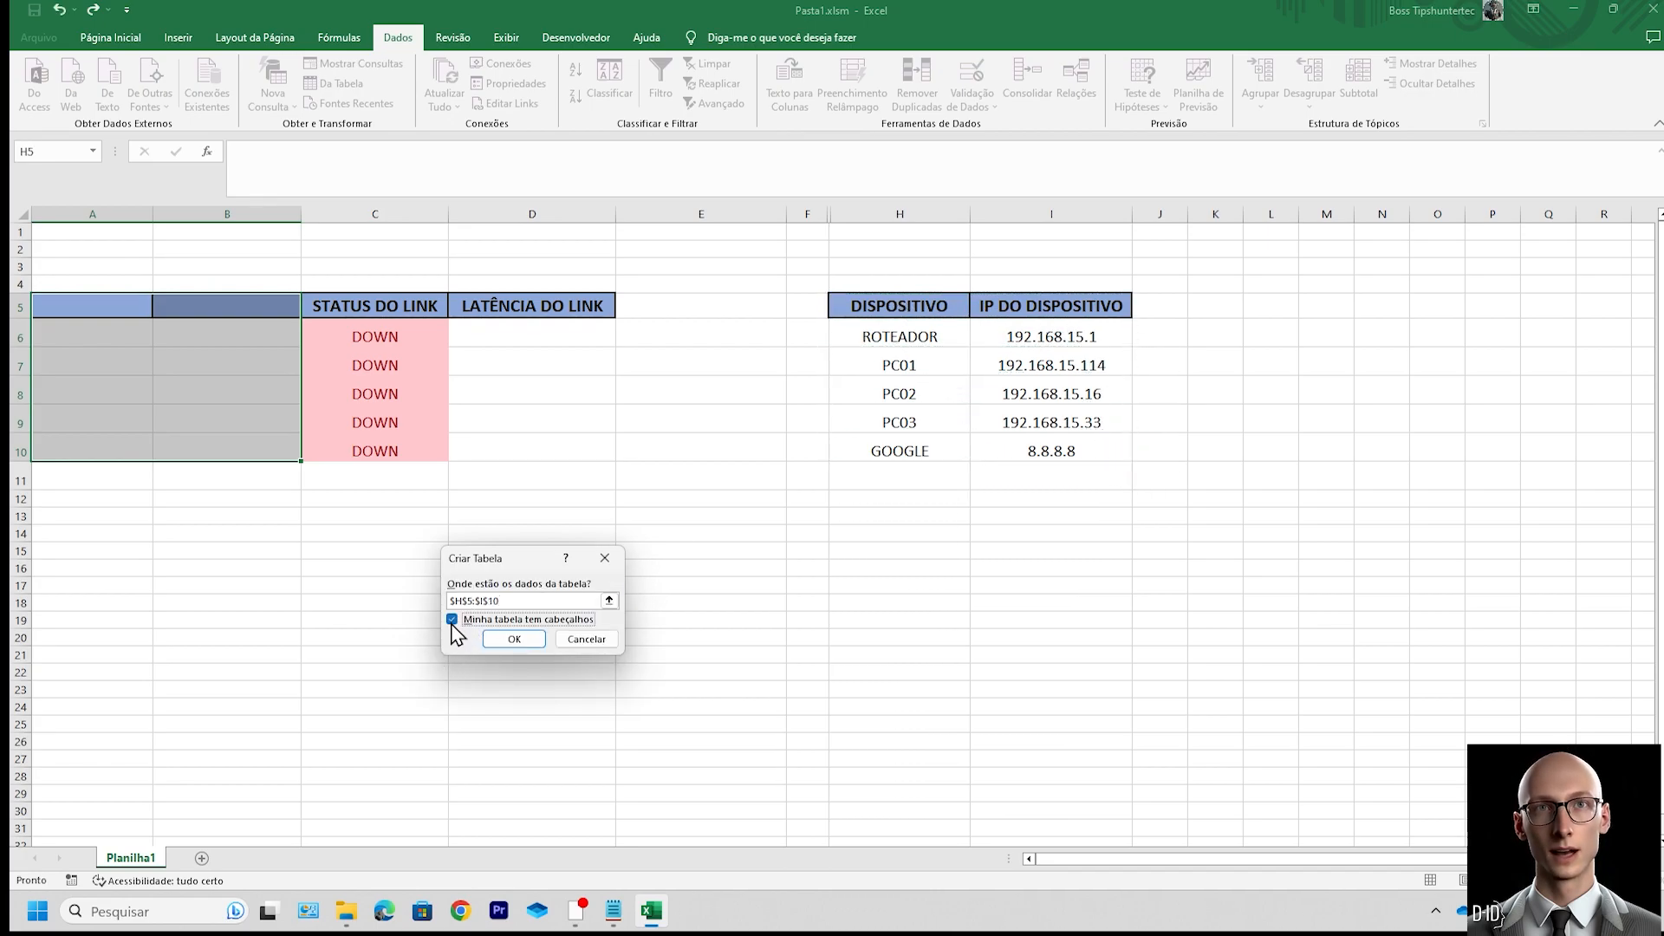
{"action": "left_click", "coordinate": [514, 639]}
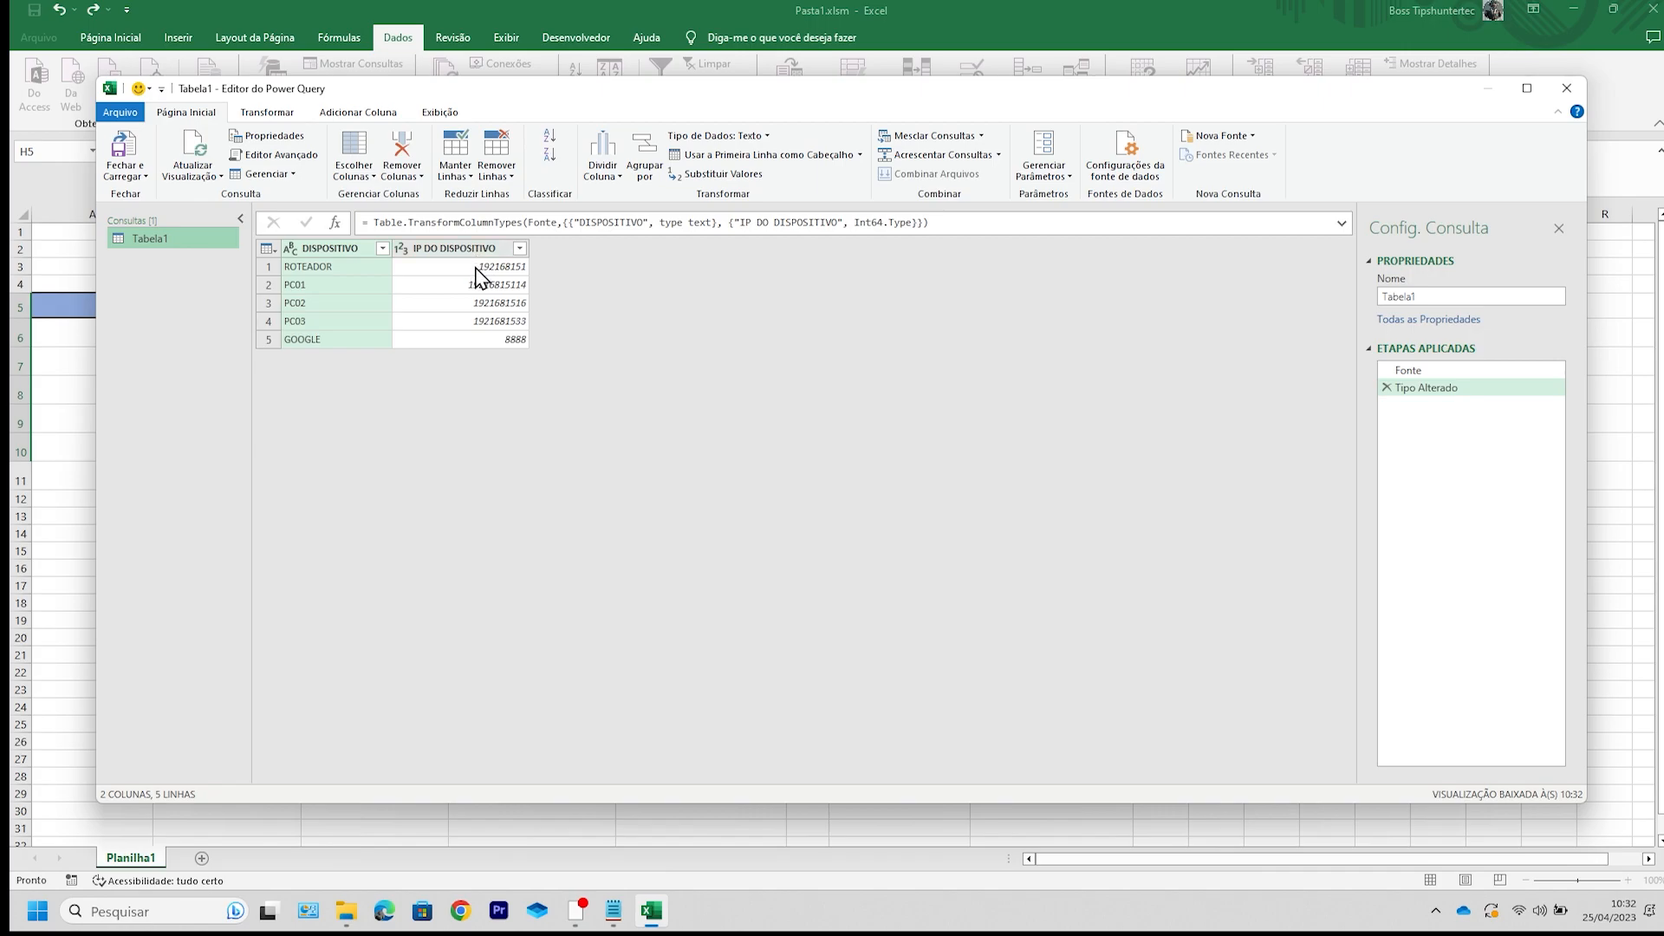
Step: Change the IP DO DISPOSITIVO column's data type to Texto in the query, replacing the existing type conversion
{"action": "left_click", "coordinate": [475, 269]}
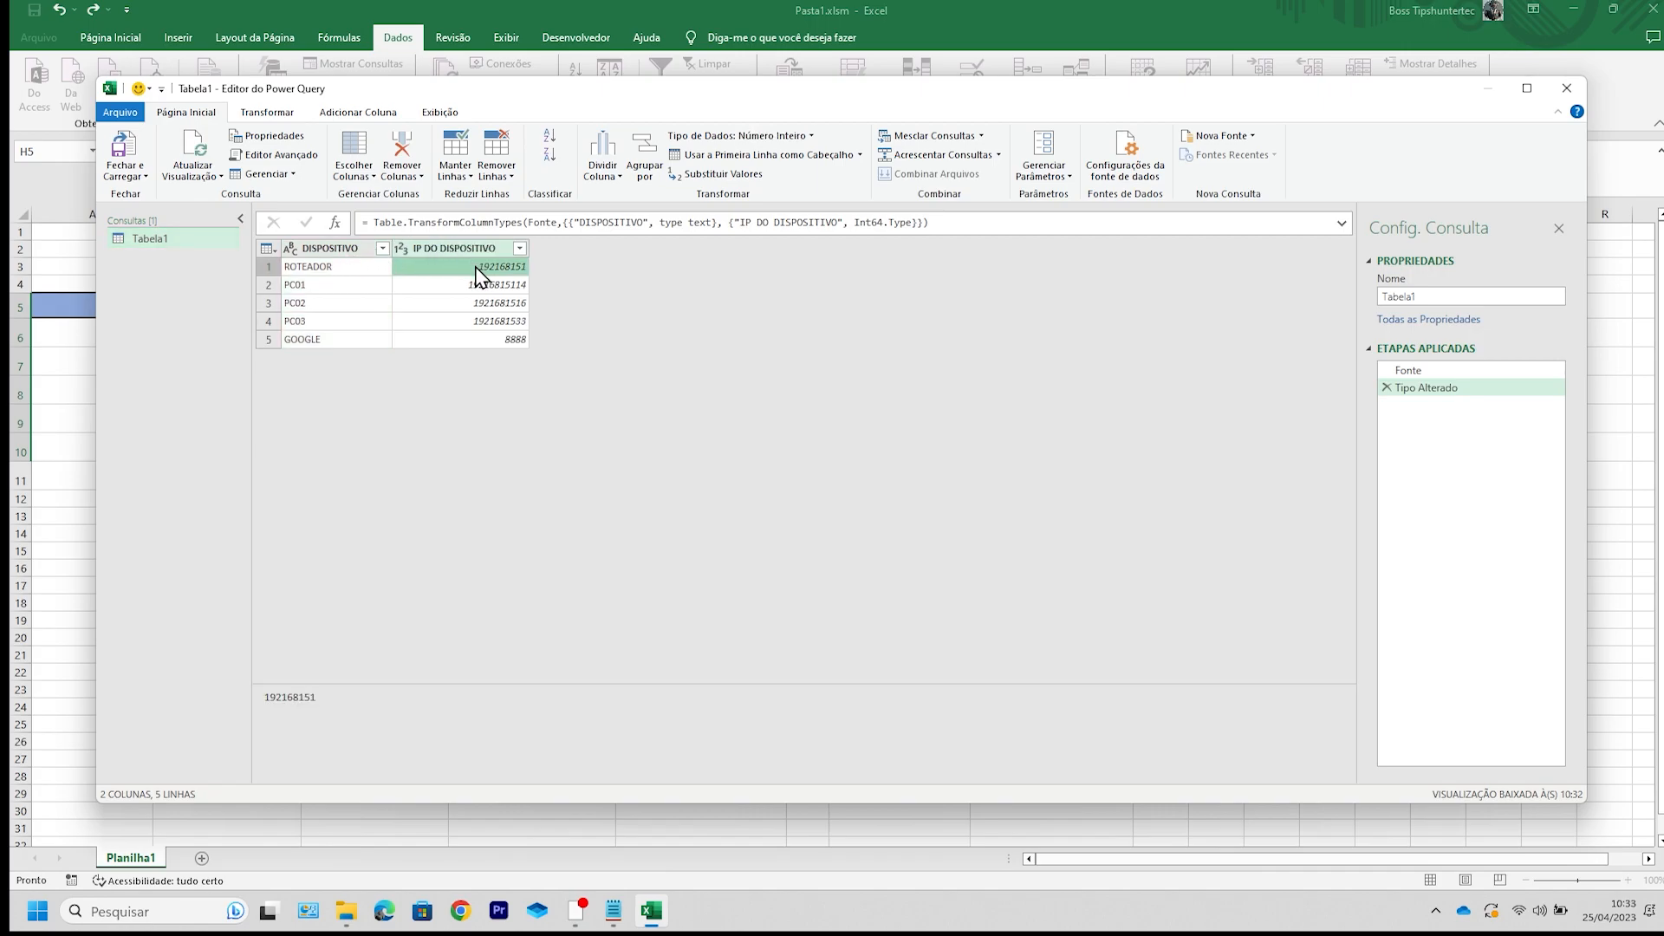
{"action": "left_click", "coordinate": [338, 251]}
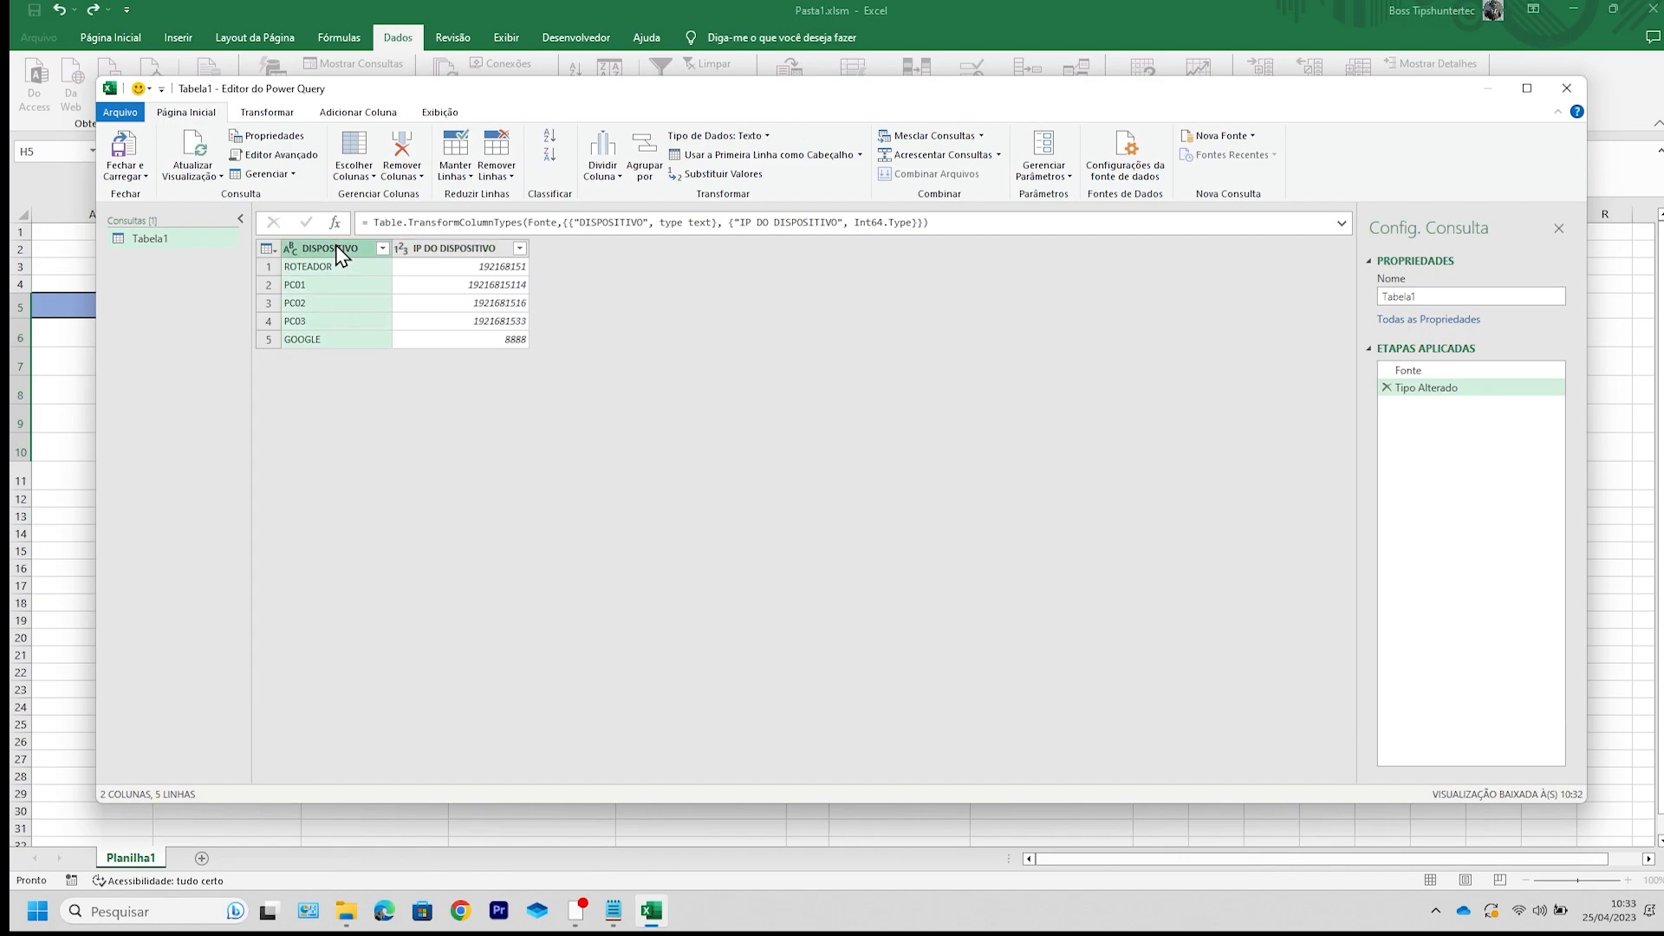
{"action": "mouse_move", "coordinate": [339, 247]}
{"action": "left_mouse_down"}
{"action": "mouse_move", "coordinate": [425, 249]}
{"action": "mouse_move", "coordinate": [344, 247]}
{"action": "left_mouse_up"}
{"action": "left_click", "coordinate": [471, 248]}
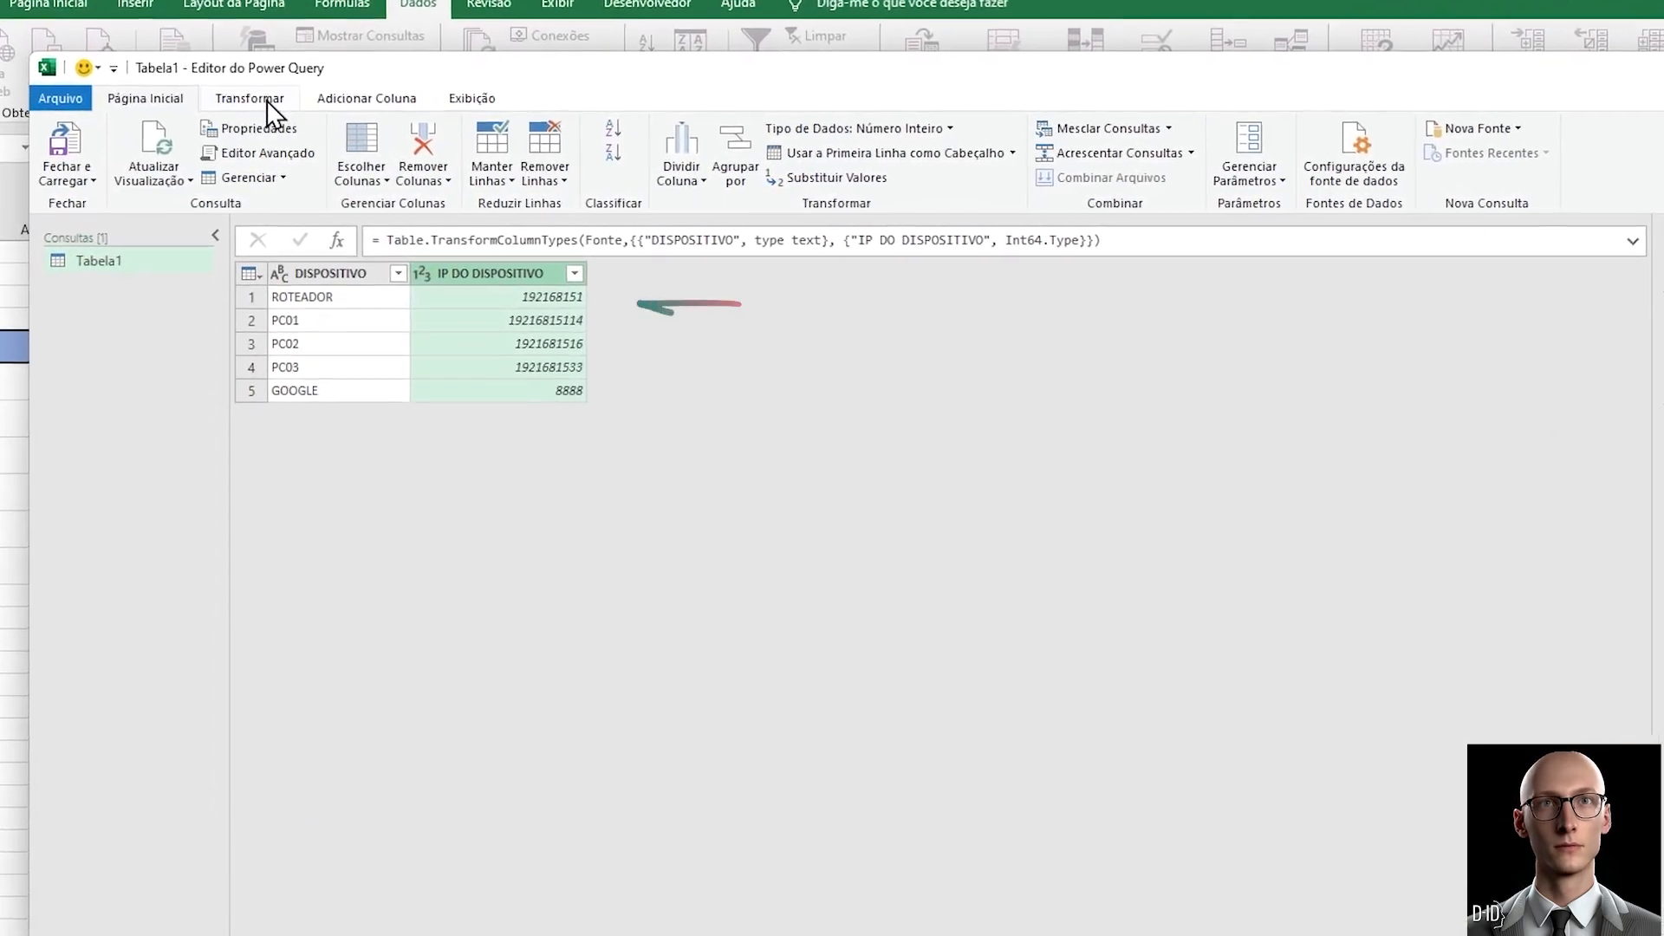
{"action": "left_click", "coordinate": [267, 96]}
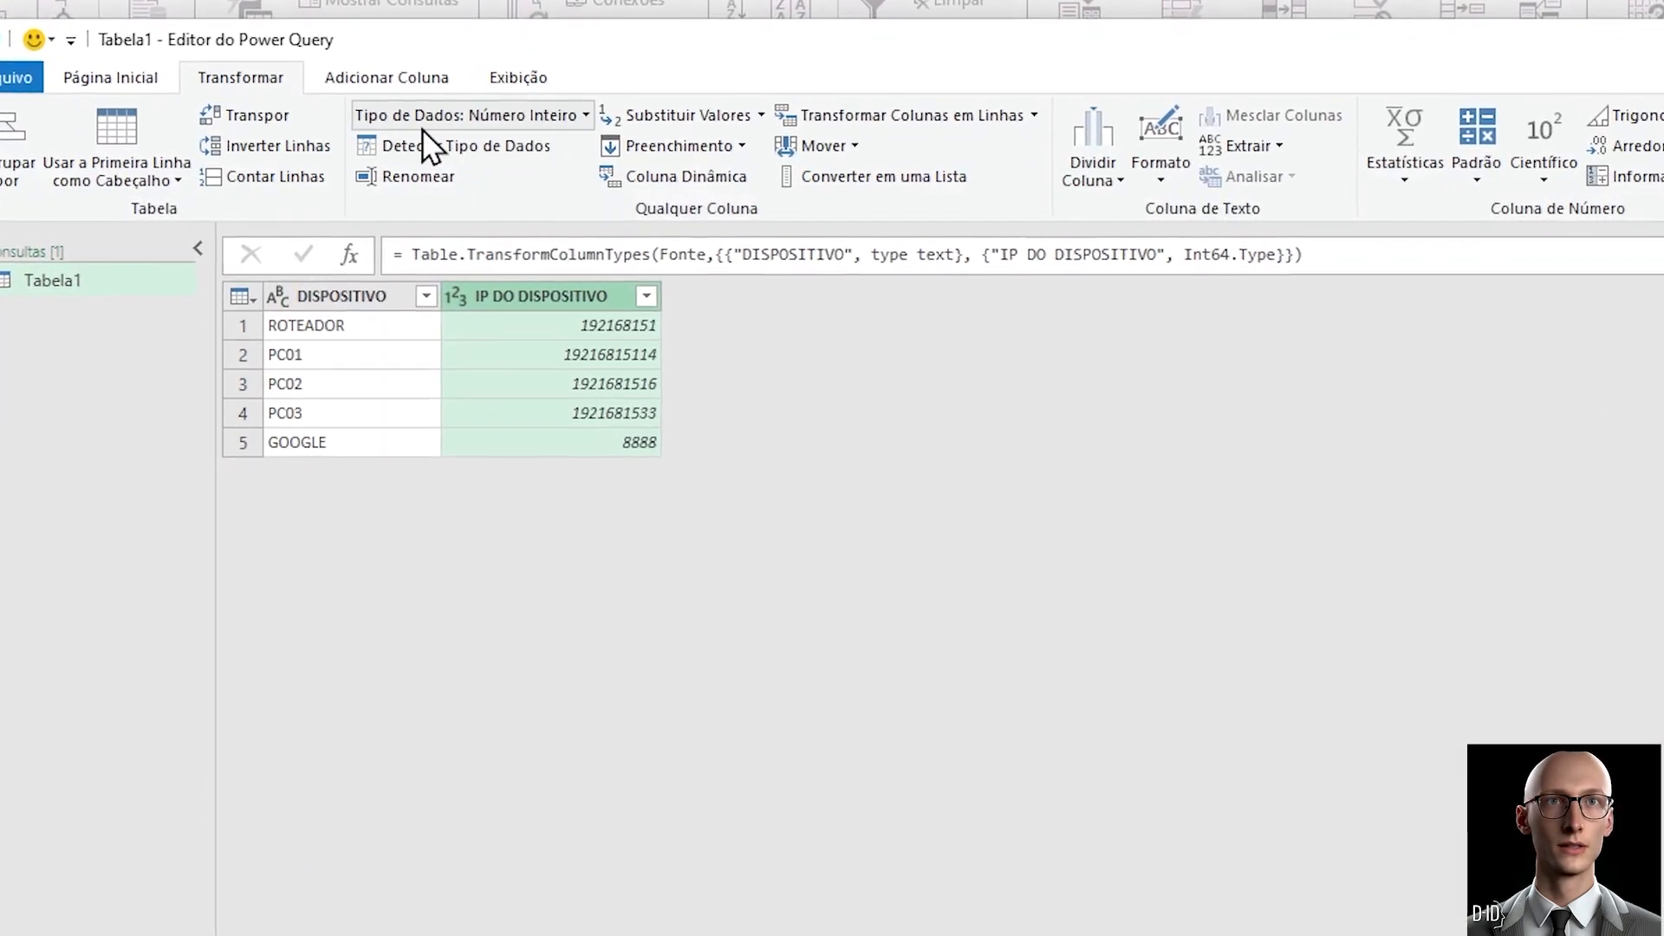
{"action": "left_click", "coordinate": [571, 116]}
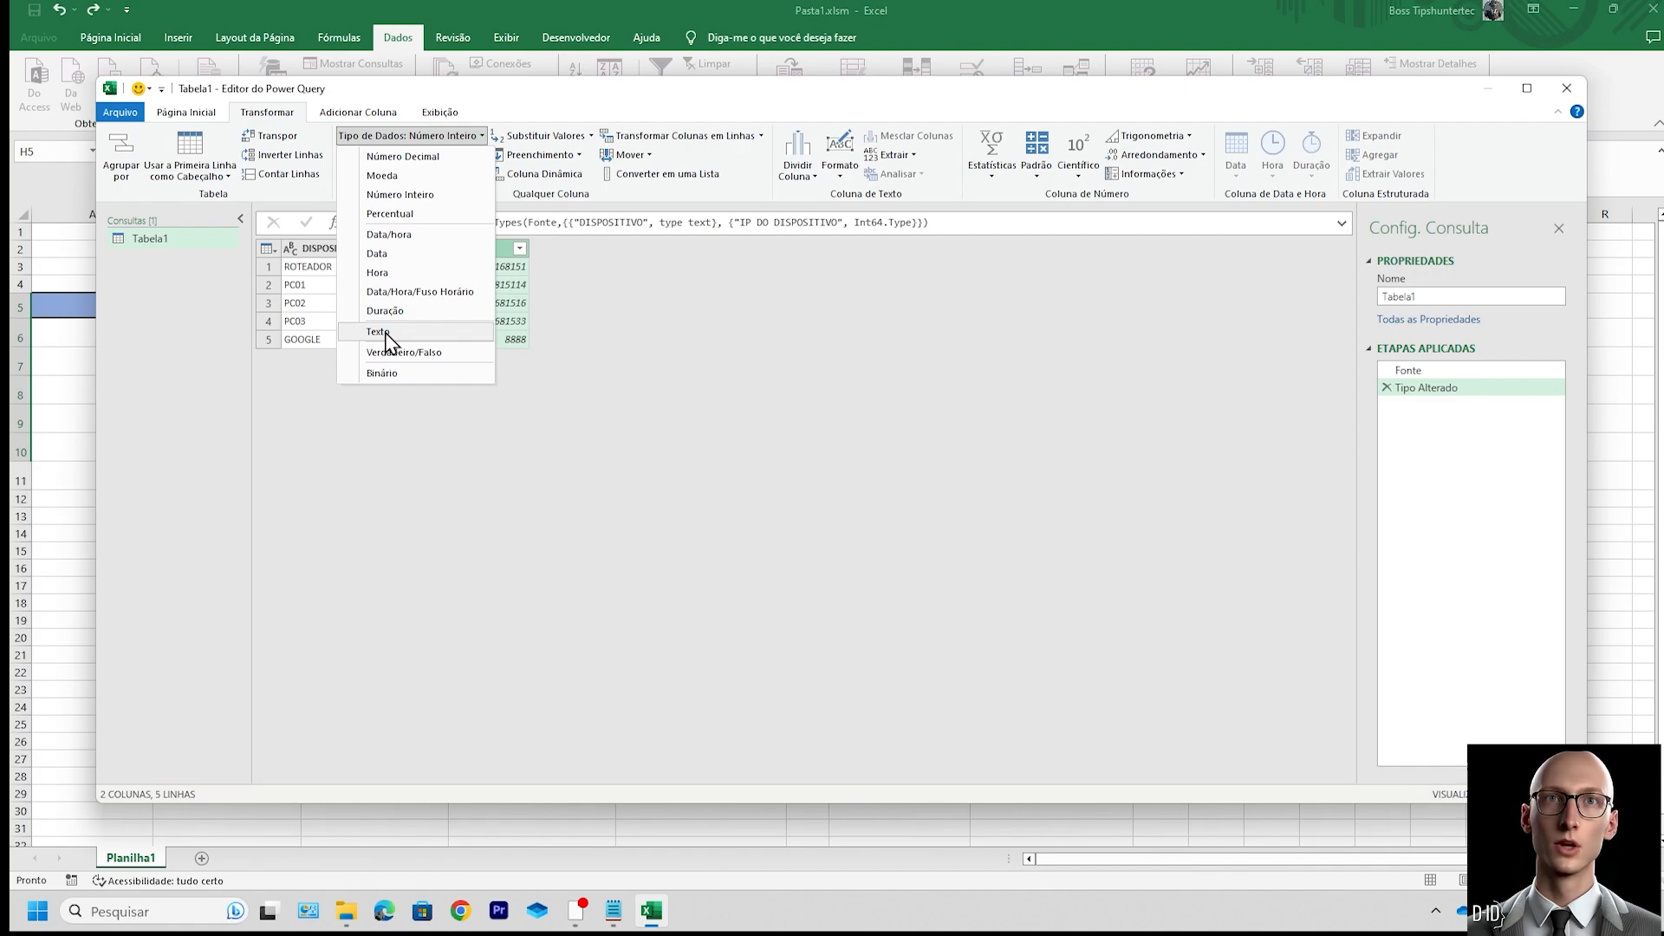
{"action": "left_click", "coordinate": [386, 335]}
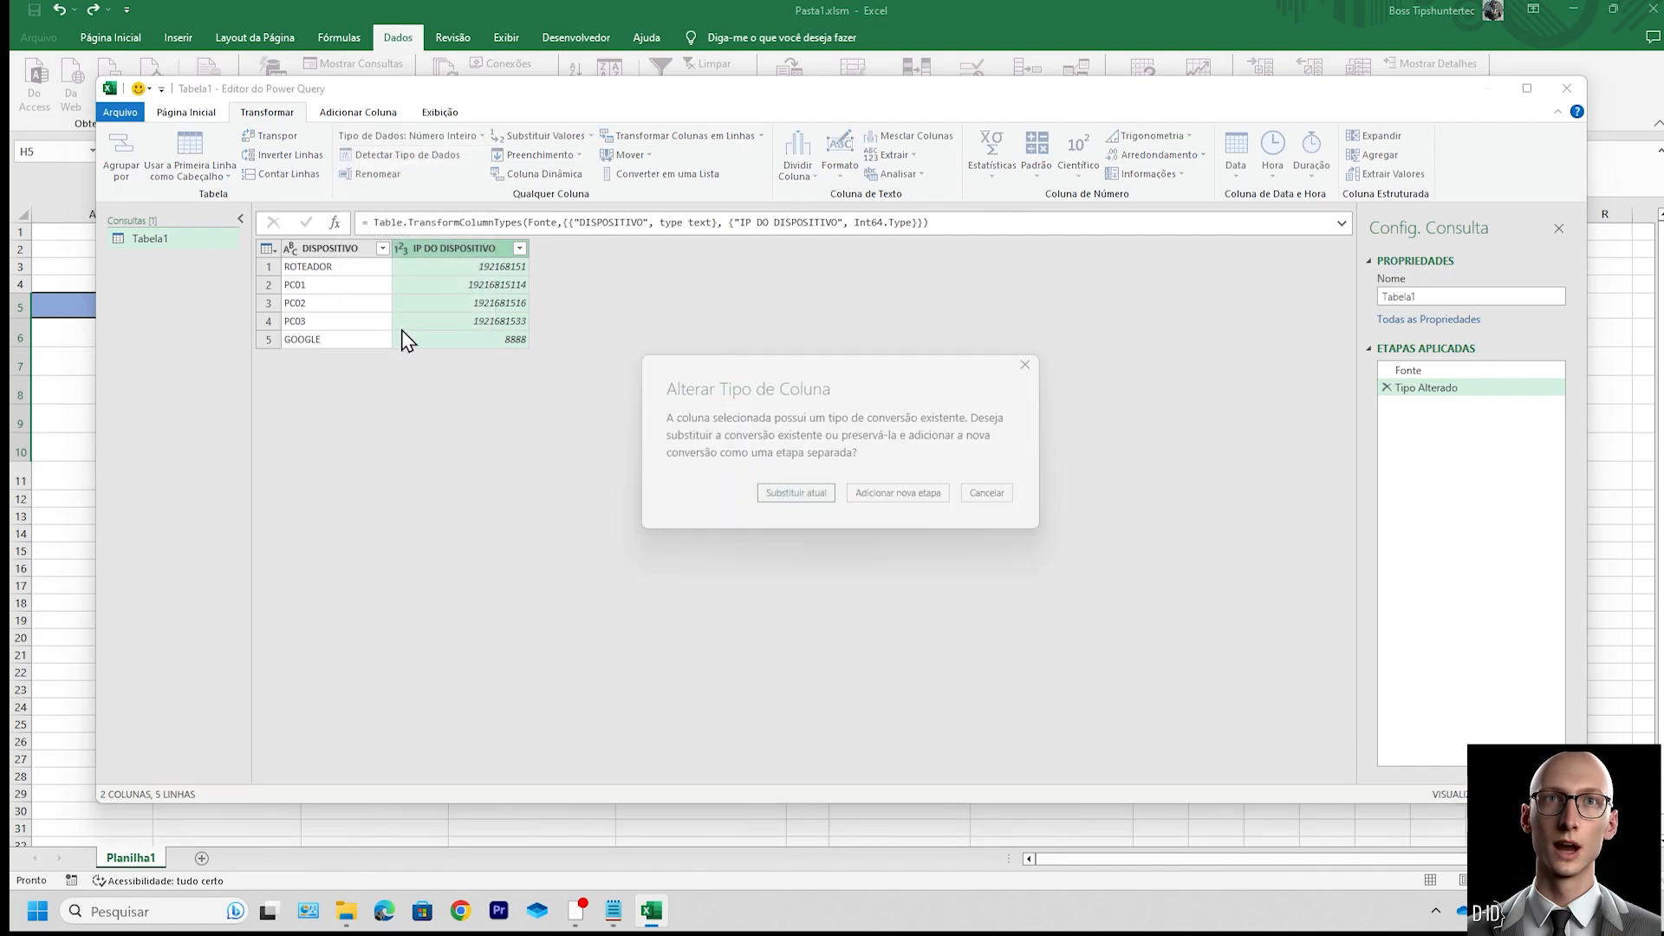
{"action": "left_click", "coordinate": [796, 493]}
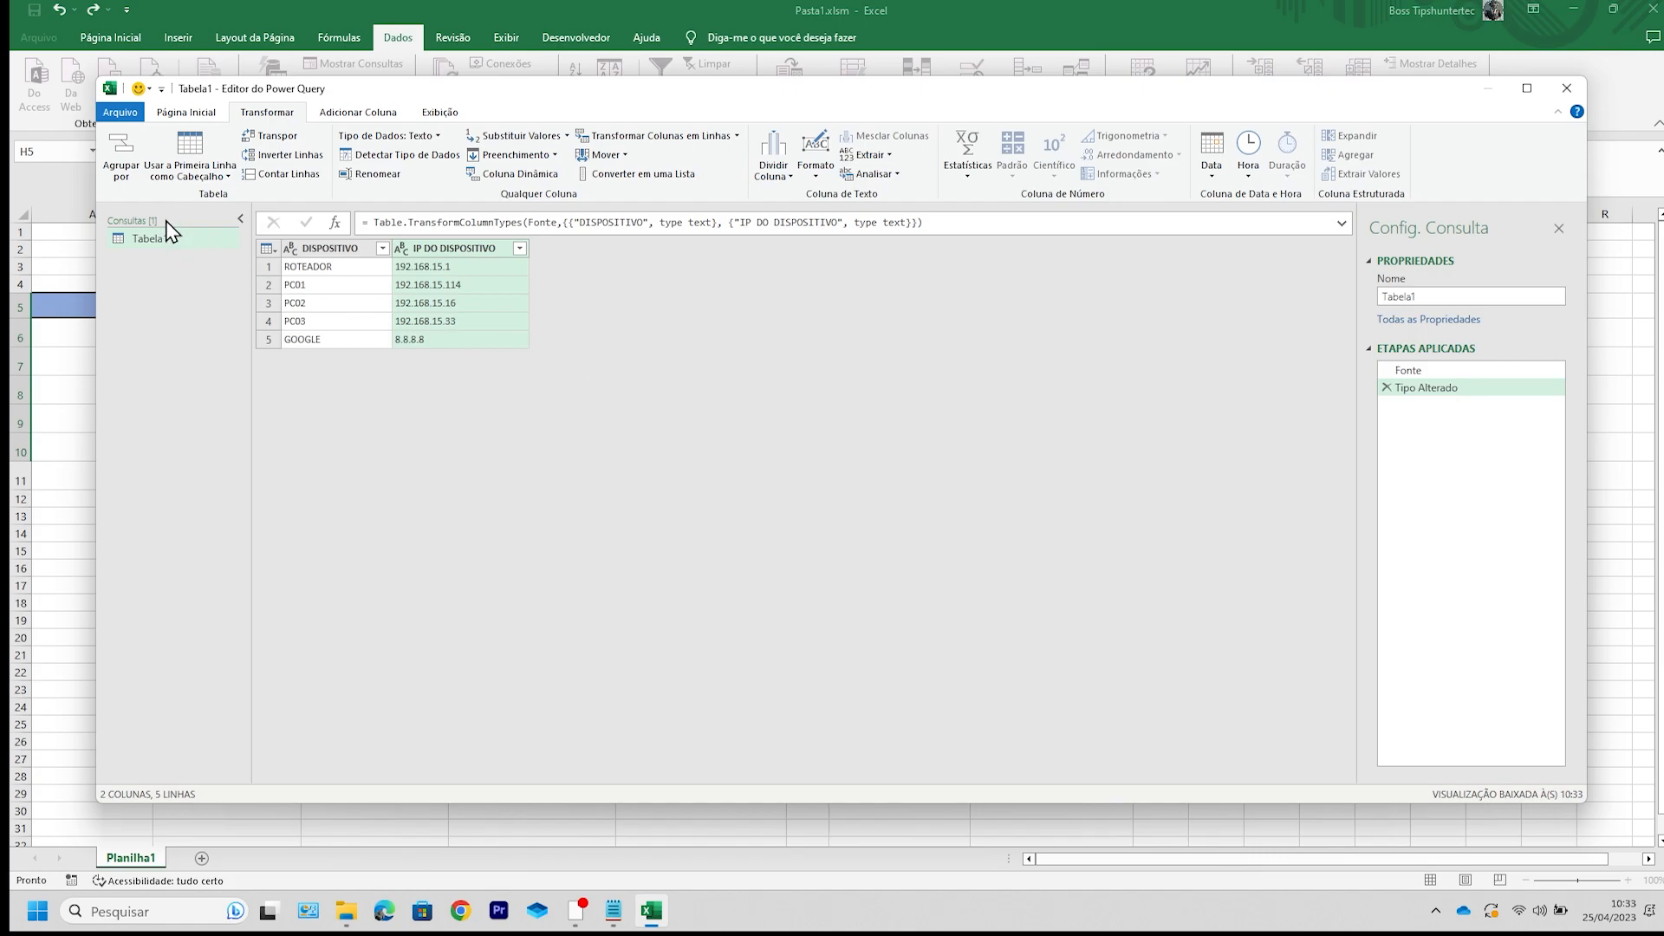
Step: Close the query editor and load the query as a table into the existing worksheet at $A$5:$B$10
{"action": "left_click", "coordinate": [208, 114]}
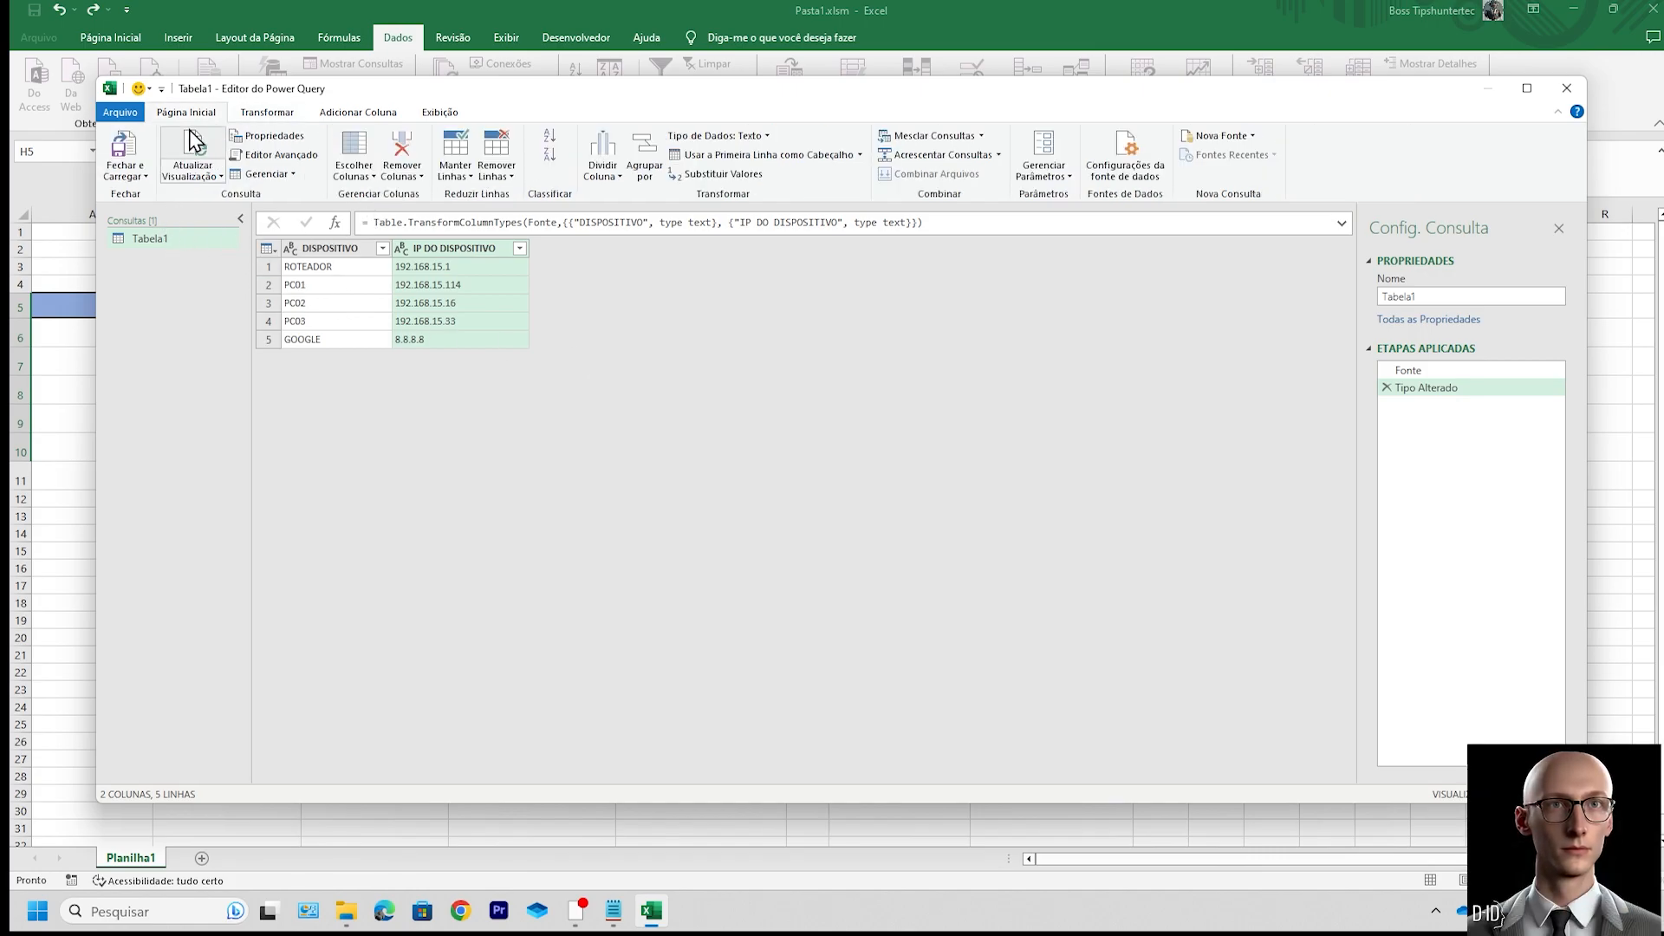
{"action": "left_click", "coordinate": [144, 177]}
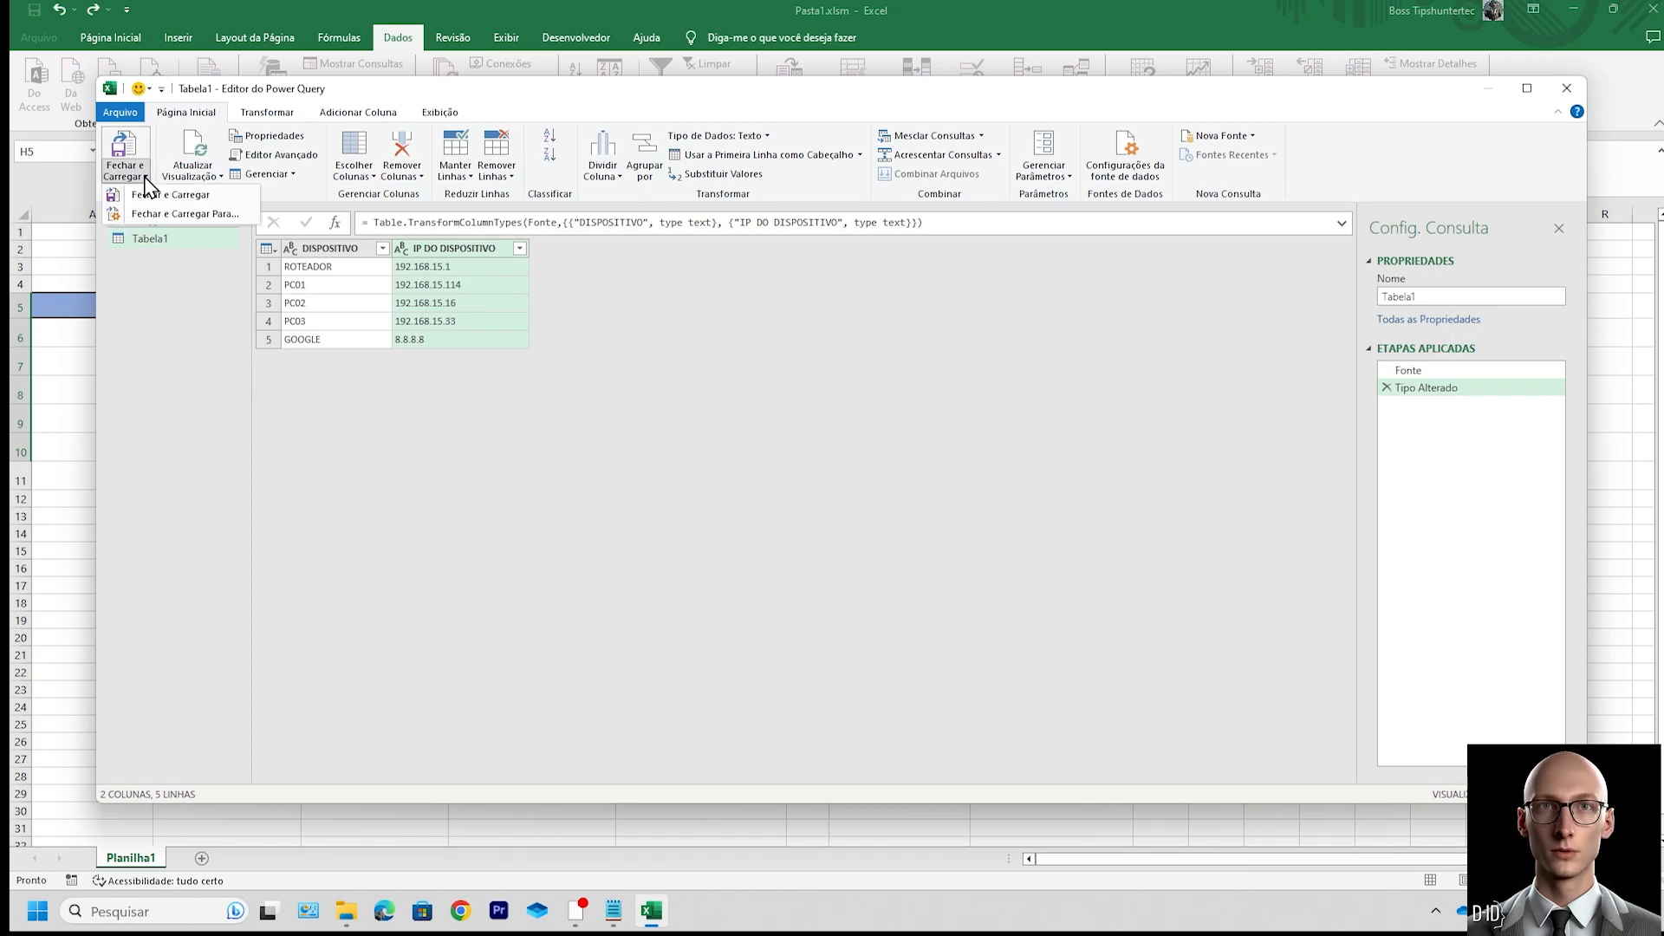
{"action": "left_click", "coordinate": [190, 217]}
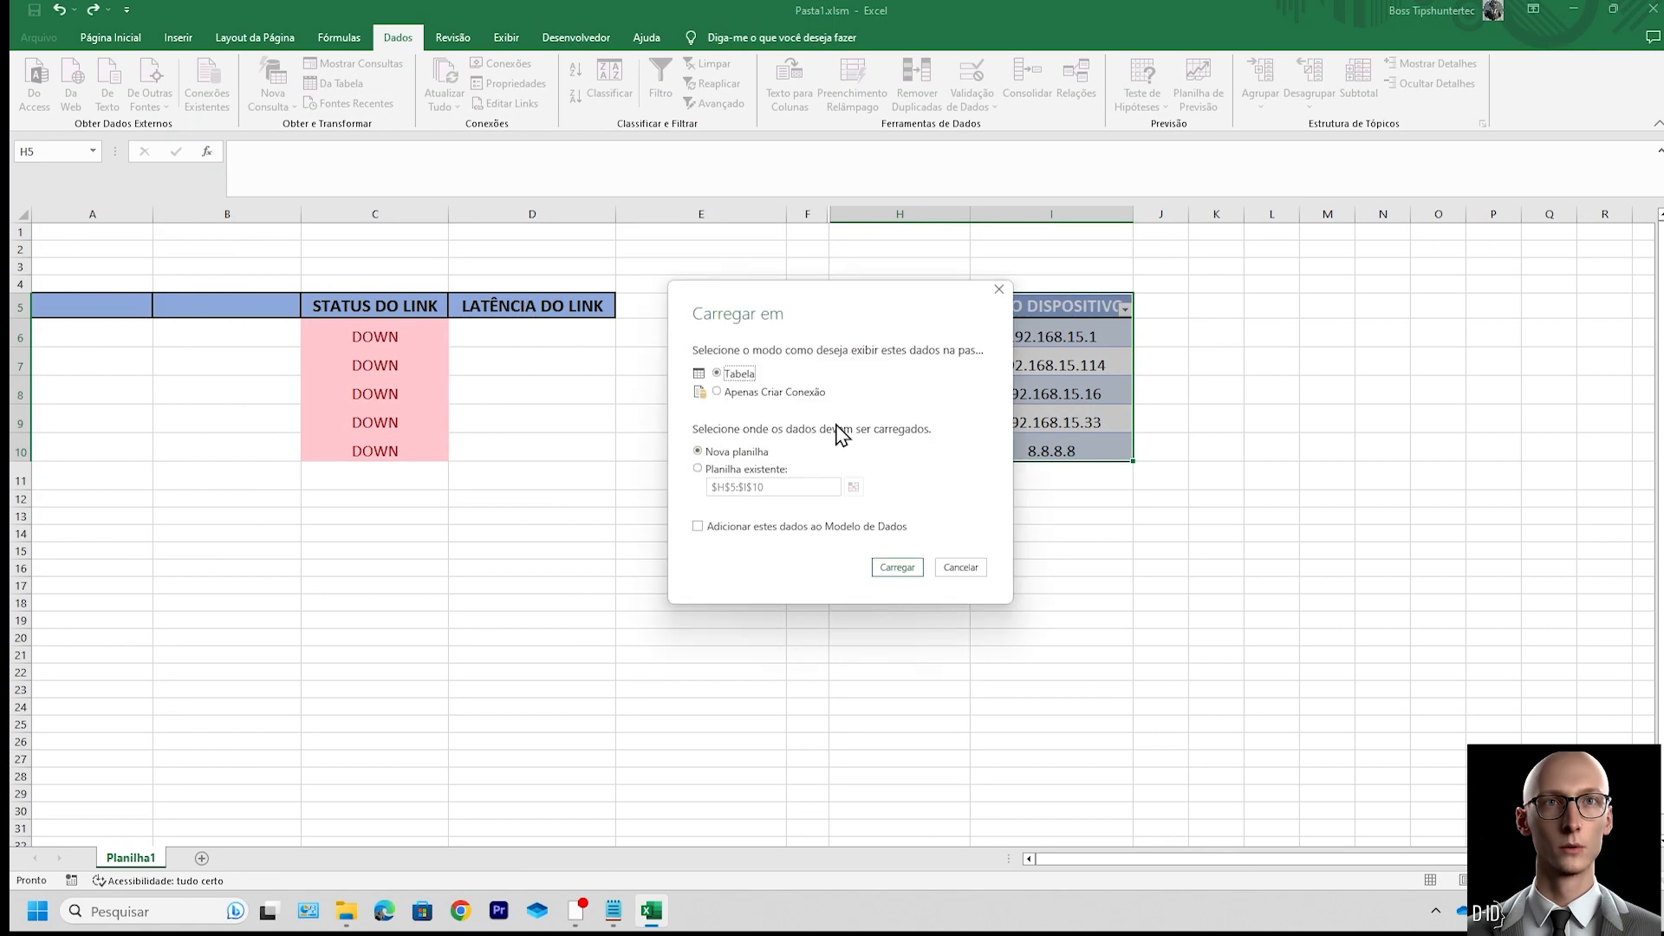
{"action": "left_click", "coordinate": [698, 470]}
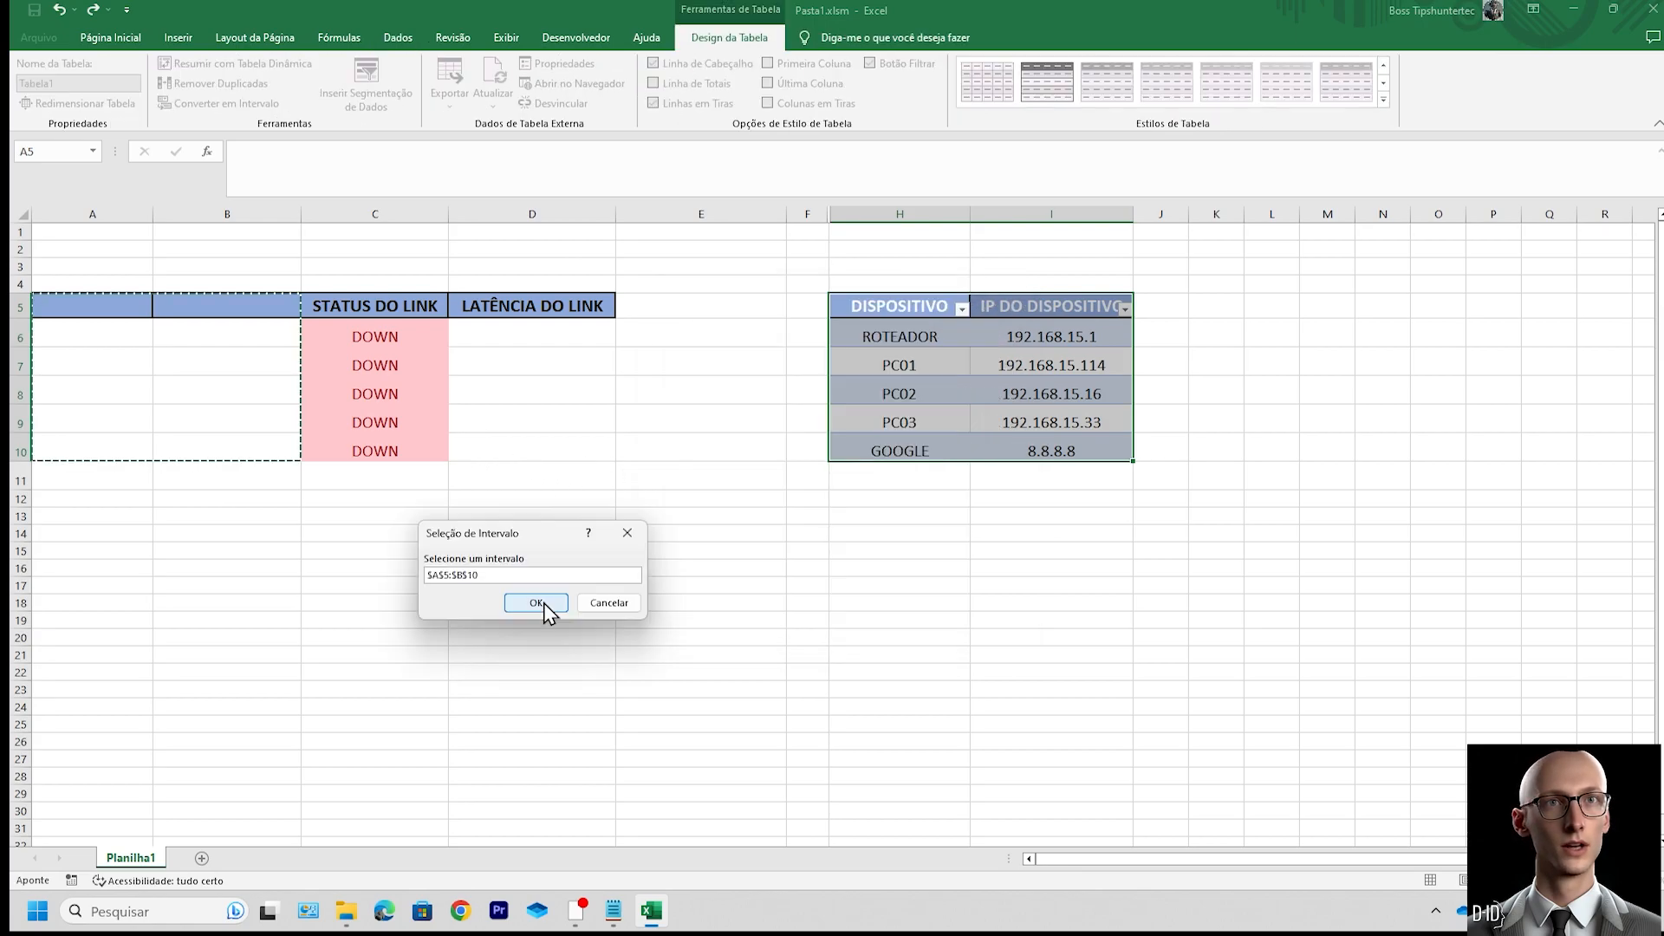
{"action": "left_click", "coordinate": [543, 601]}
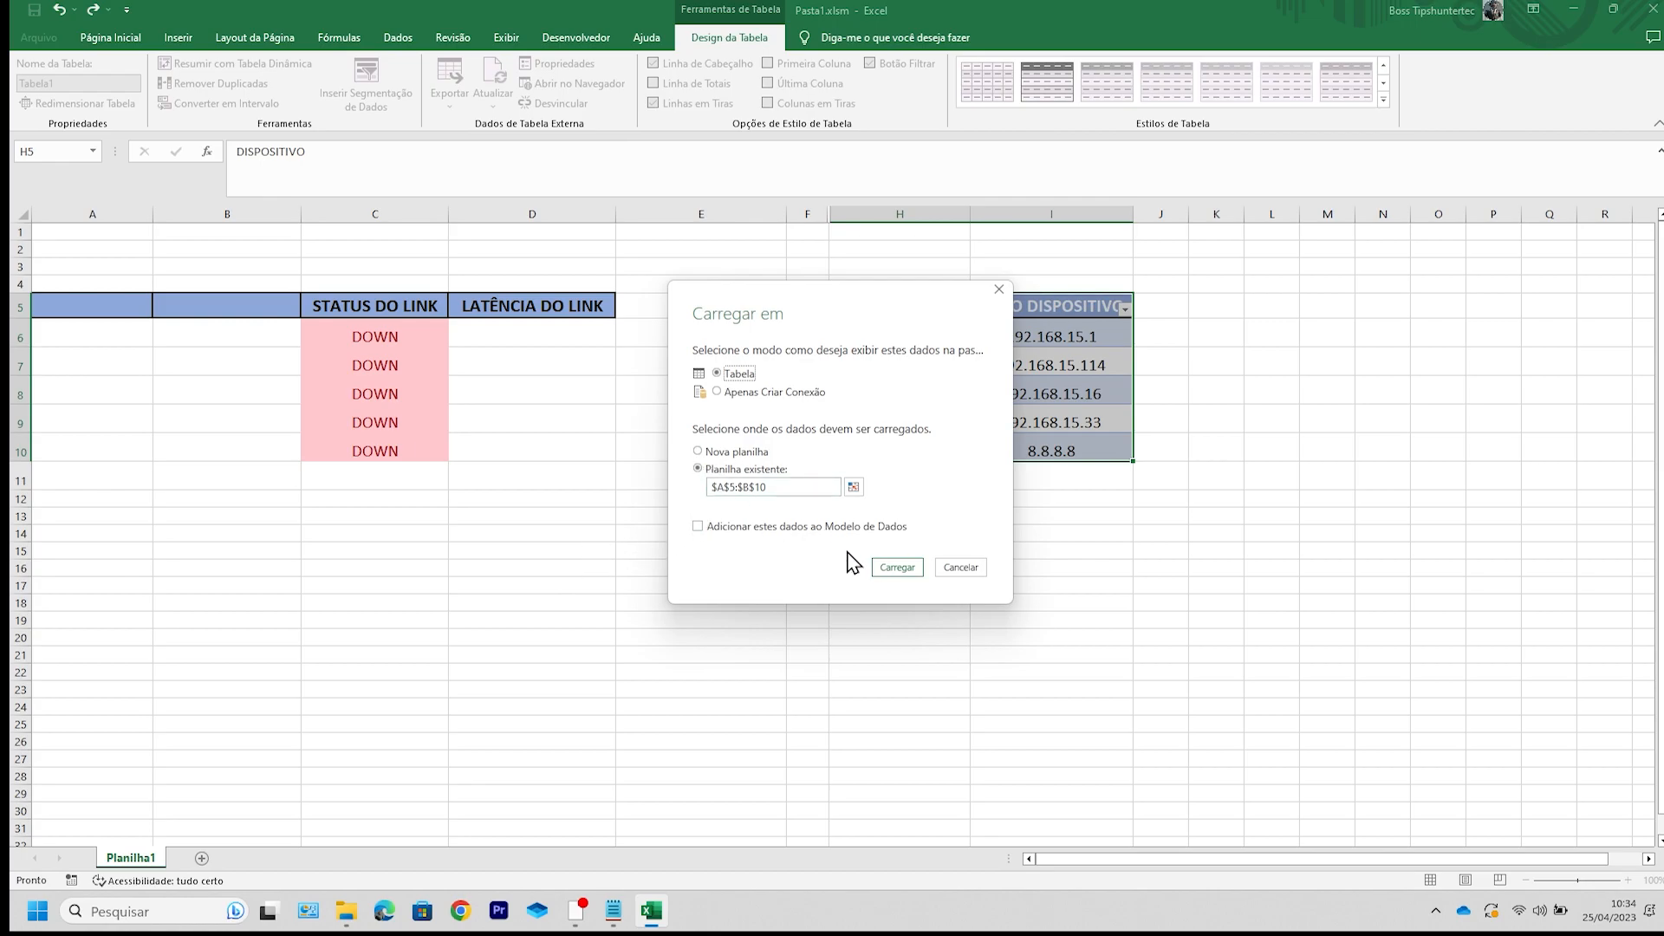
{"action": "left_click", "coordinate": [897, 568]}
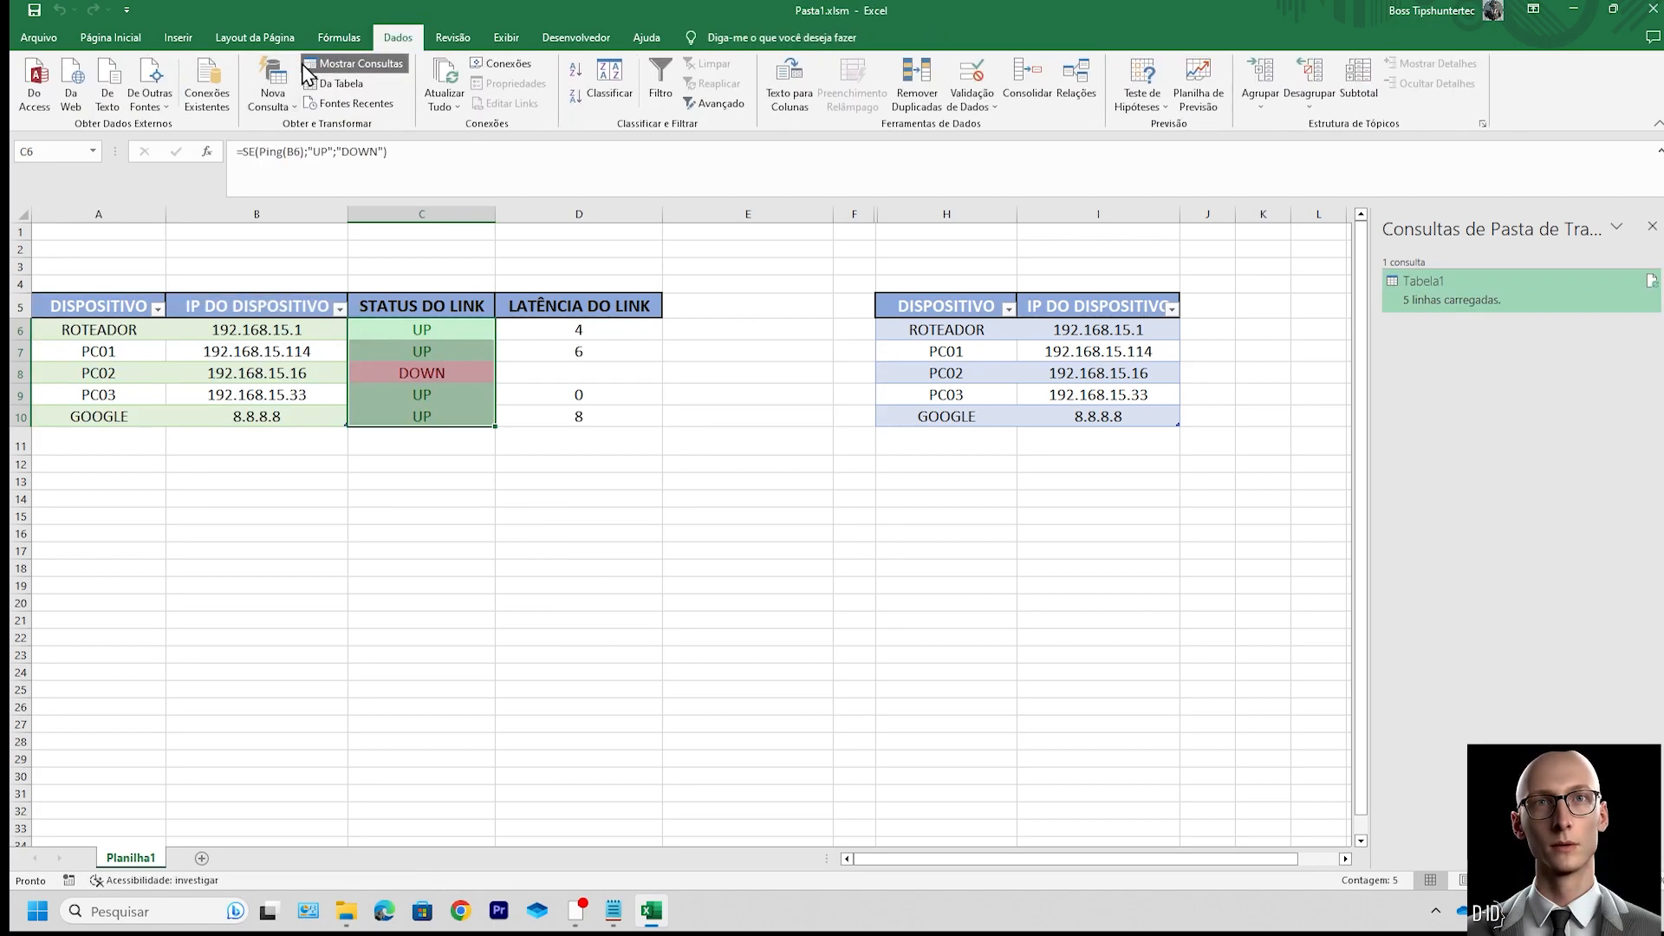
Step: Open the existing workbook connection Consulta - Tabela1 for import and set it to Apenas Criar Conexão
{"action": "left_click", "coordinate": [208, 102]}
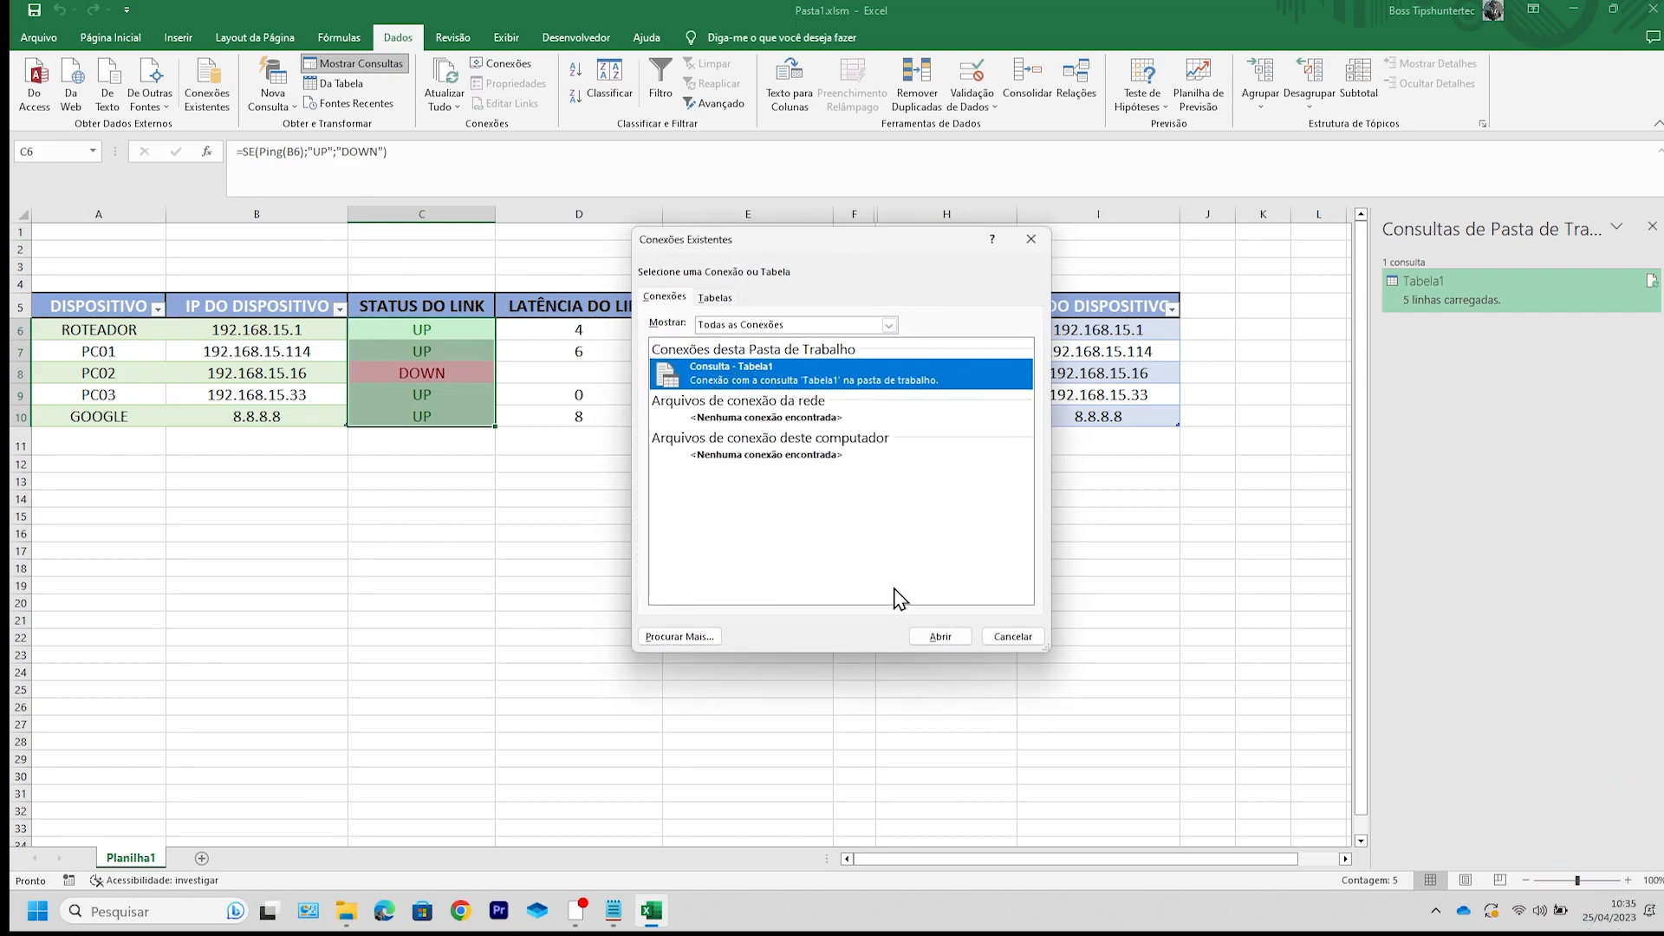
{"action": "left_click", "coordinate": [937, 639]}
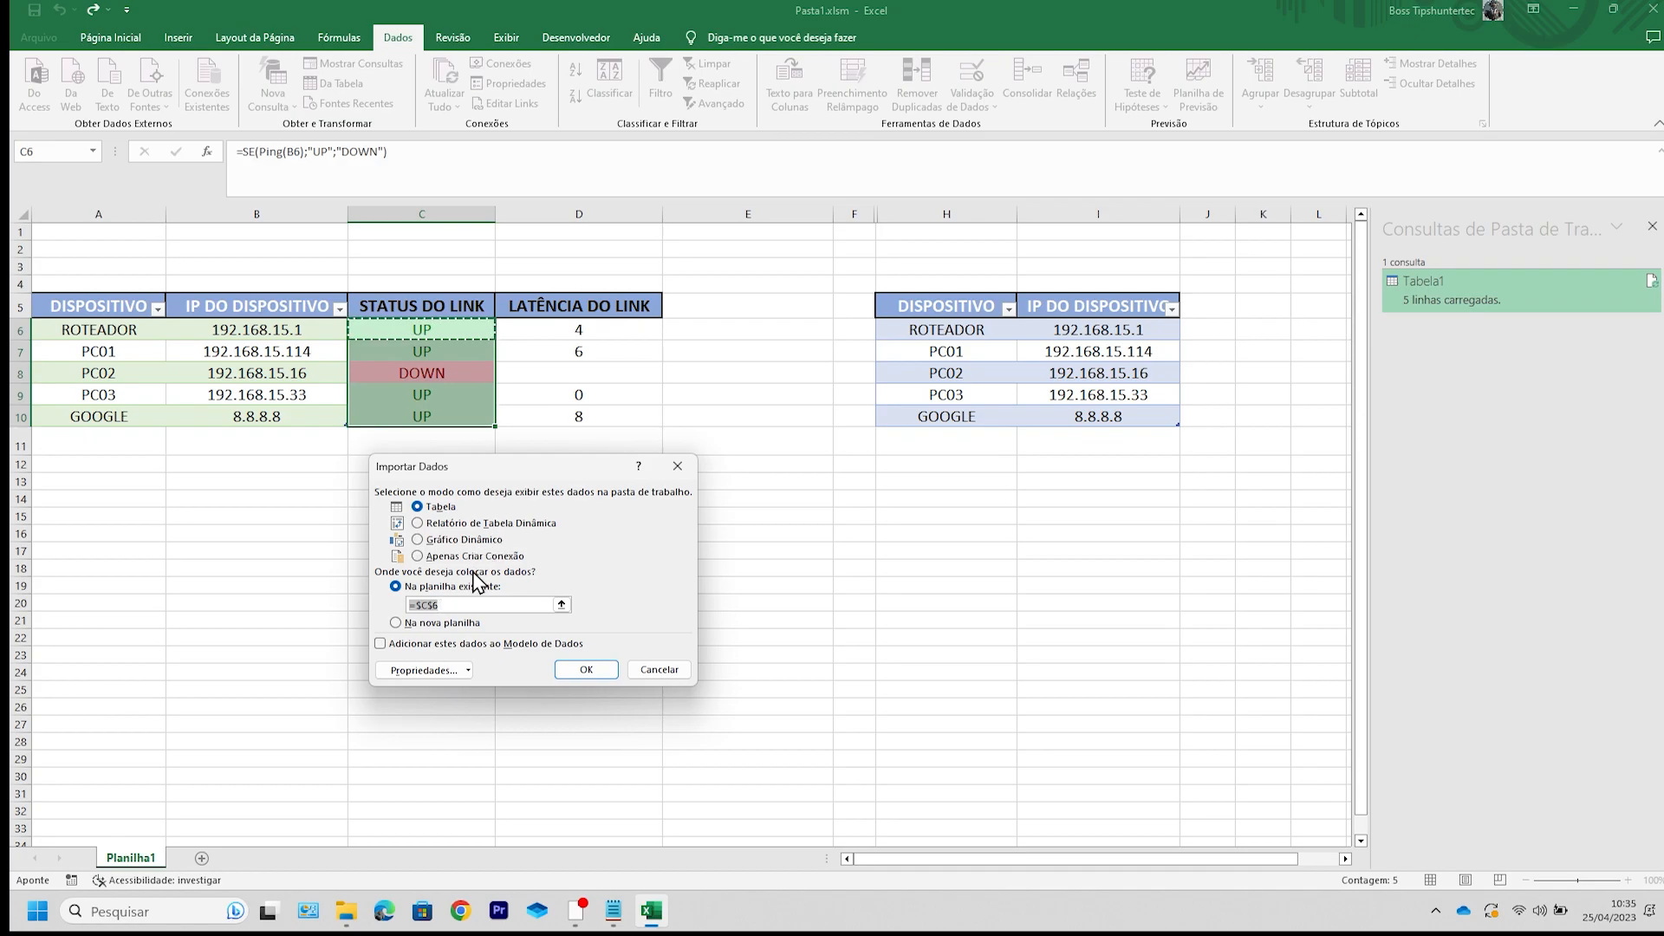
{"action": "left_click", "coordinate": [427, 557]}
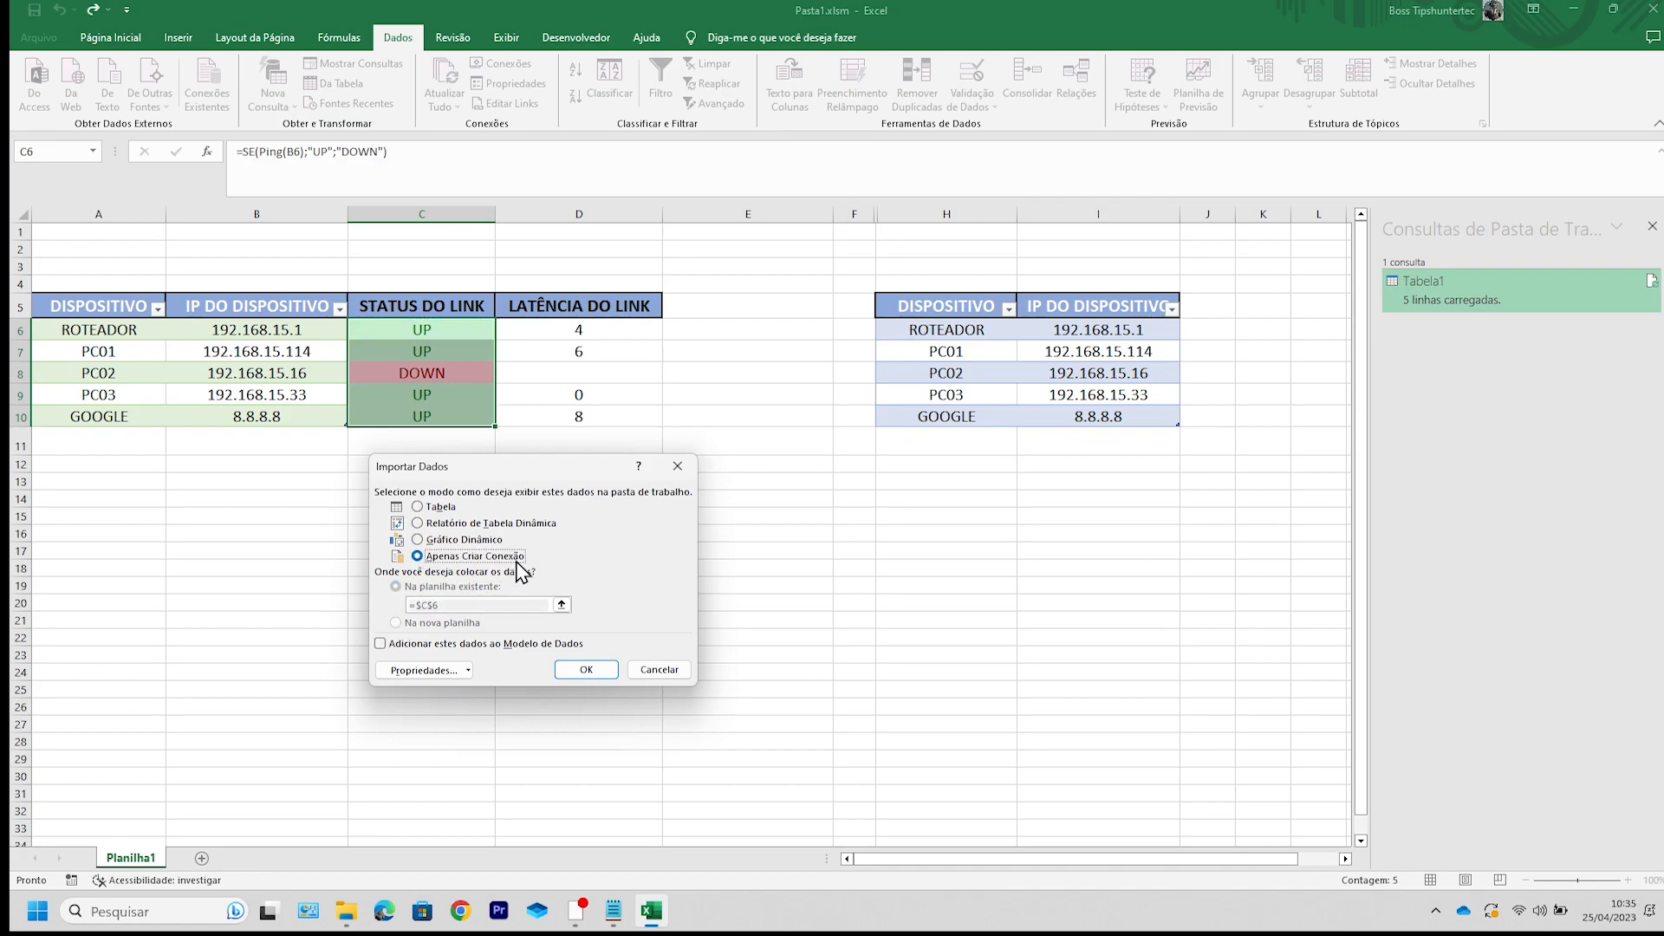
Step: Set the Consulta - Tabela1 connection to refresh automatically every 1 minute and complete the data import
{"action": "left_click", "coordinate": [428, 673]}
{"action": "left_click", "coordinate": [355, 526]}
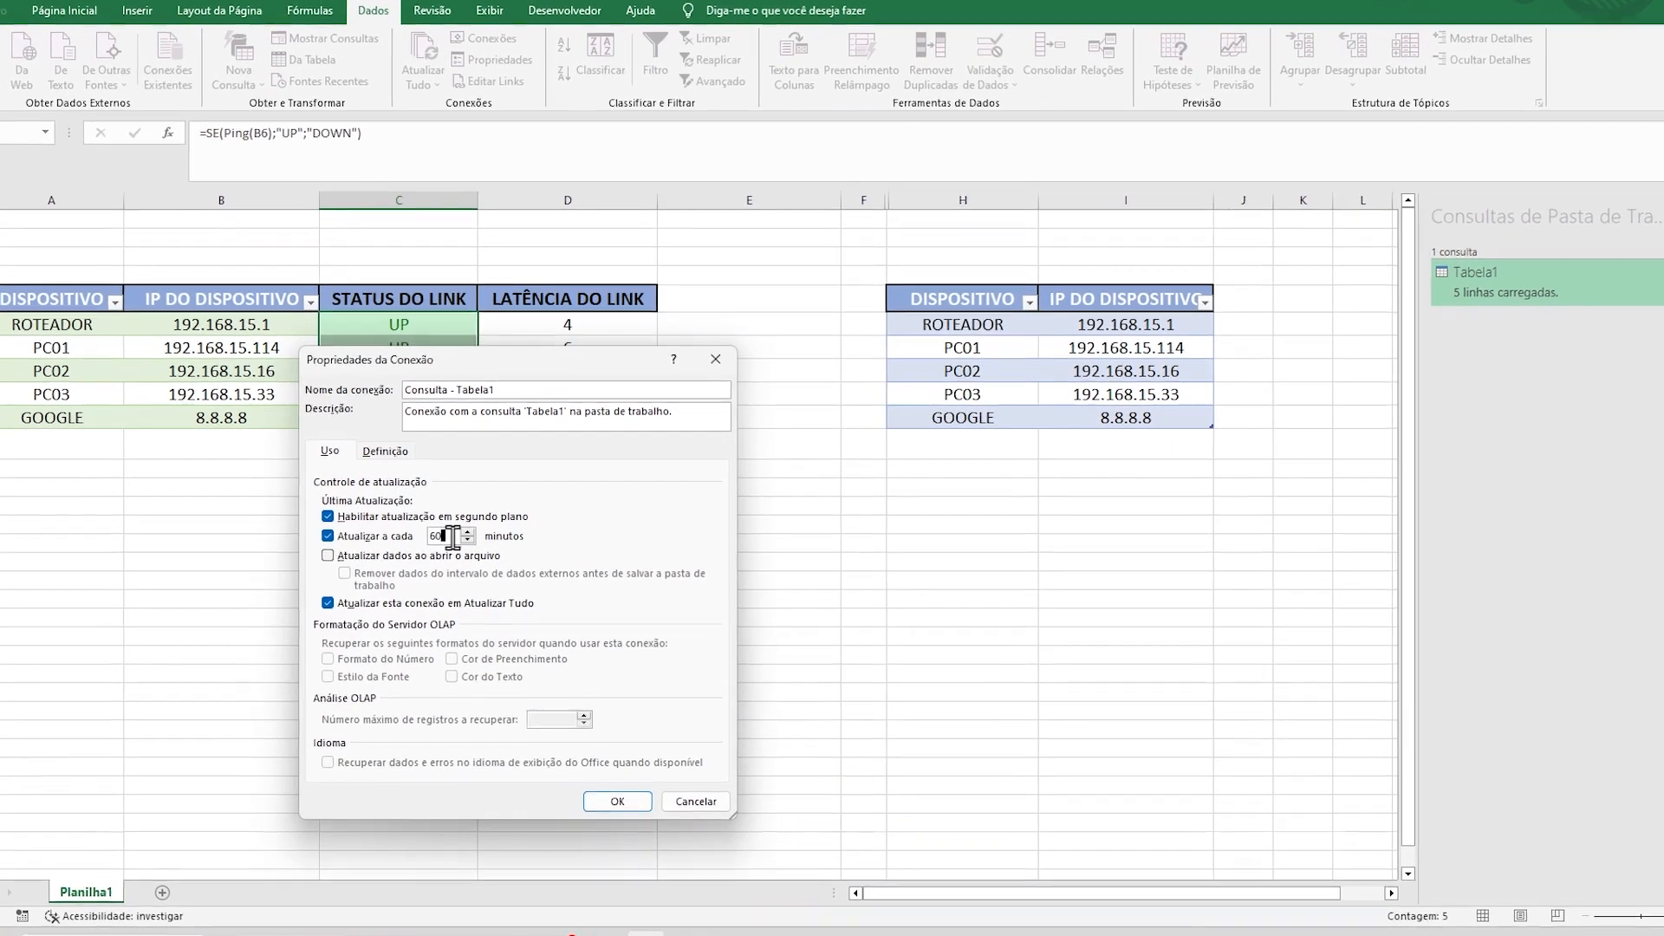
{"action": "left_click_drag", "start_coordinate": [453, 538], "coordinate": [410, 539]}
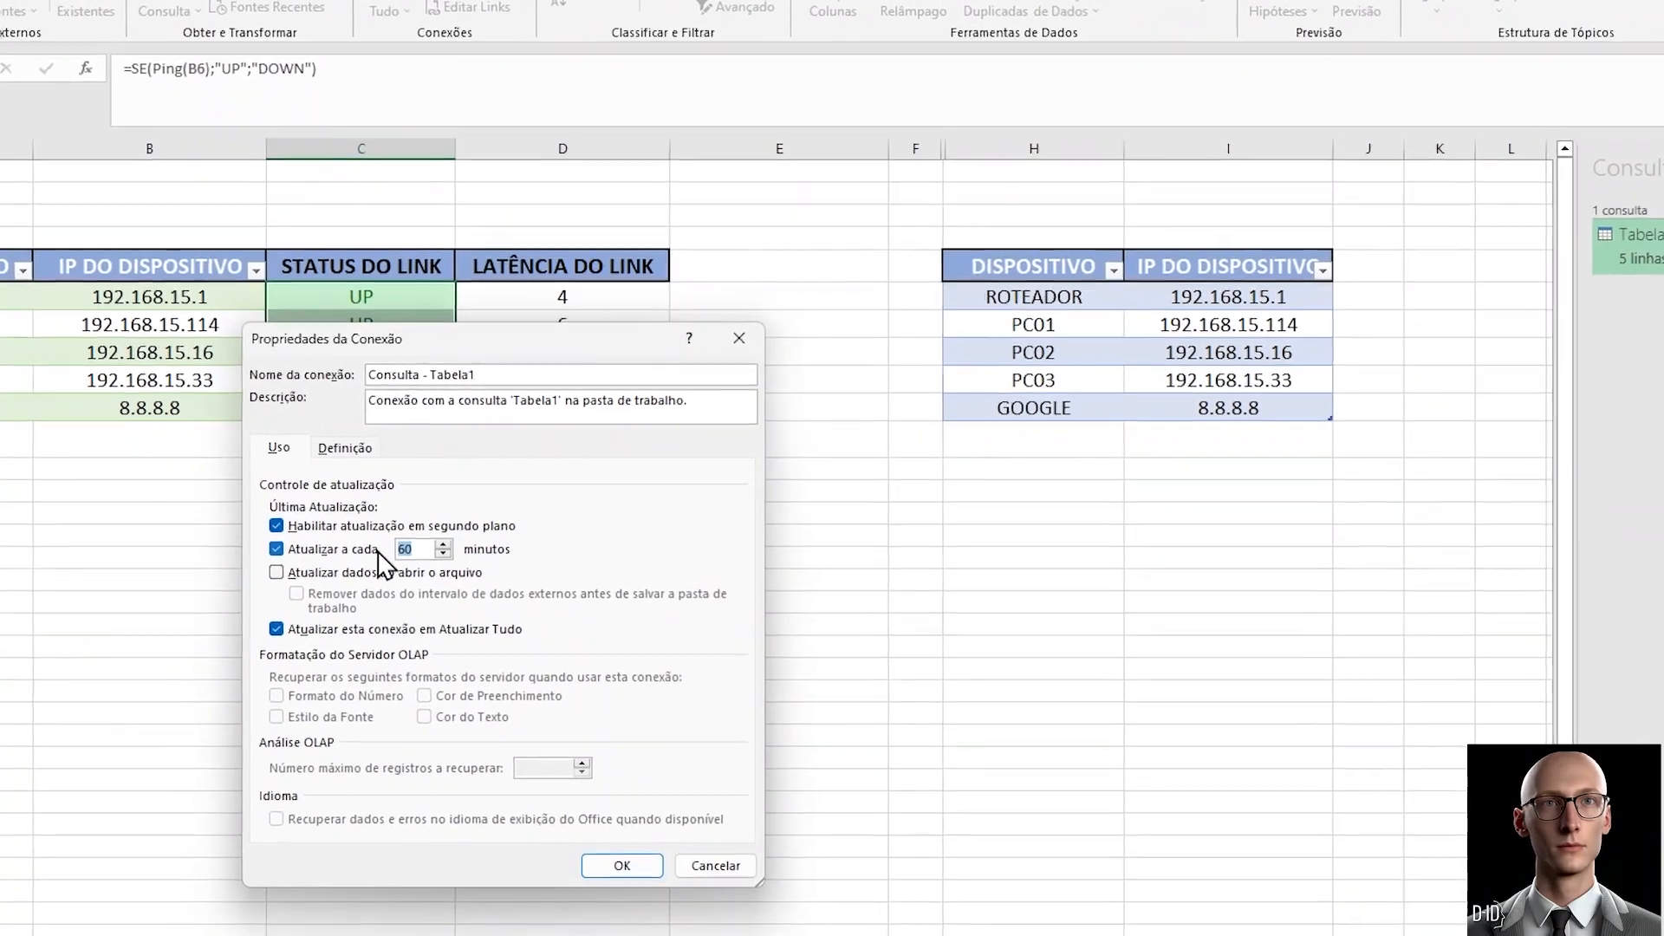
{"action": "type", "text": "1"}
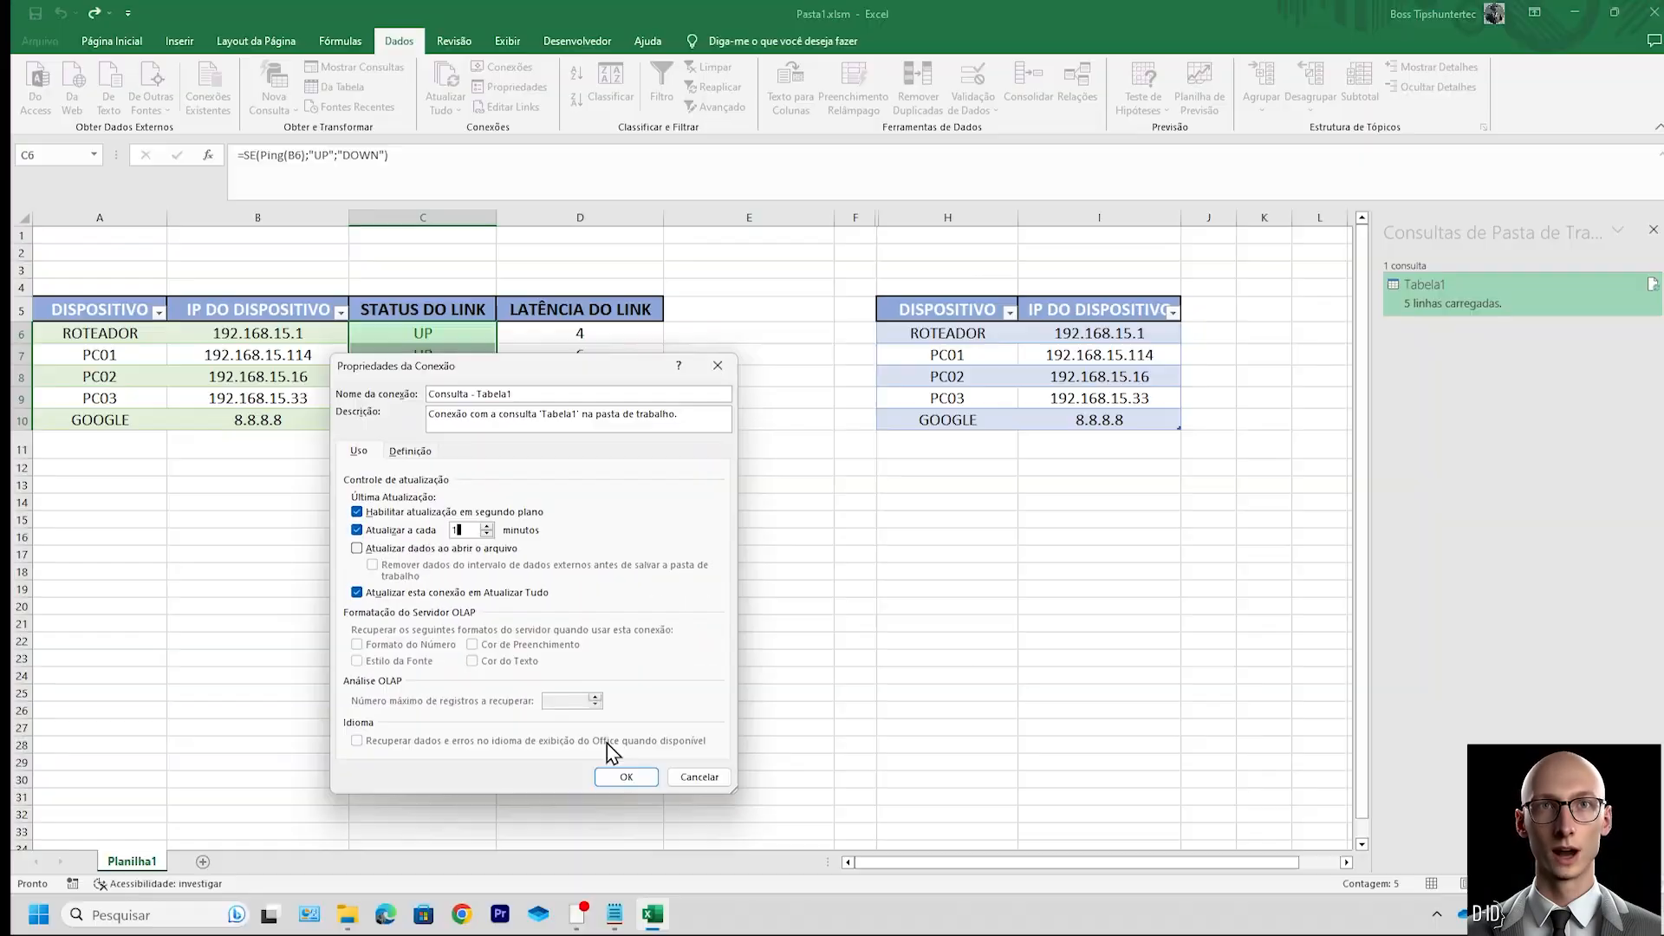
{"action": "left_click", "coordinate": [629, 777]}
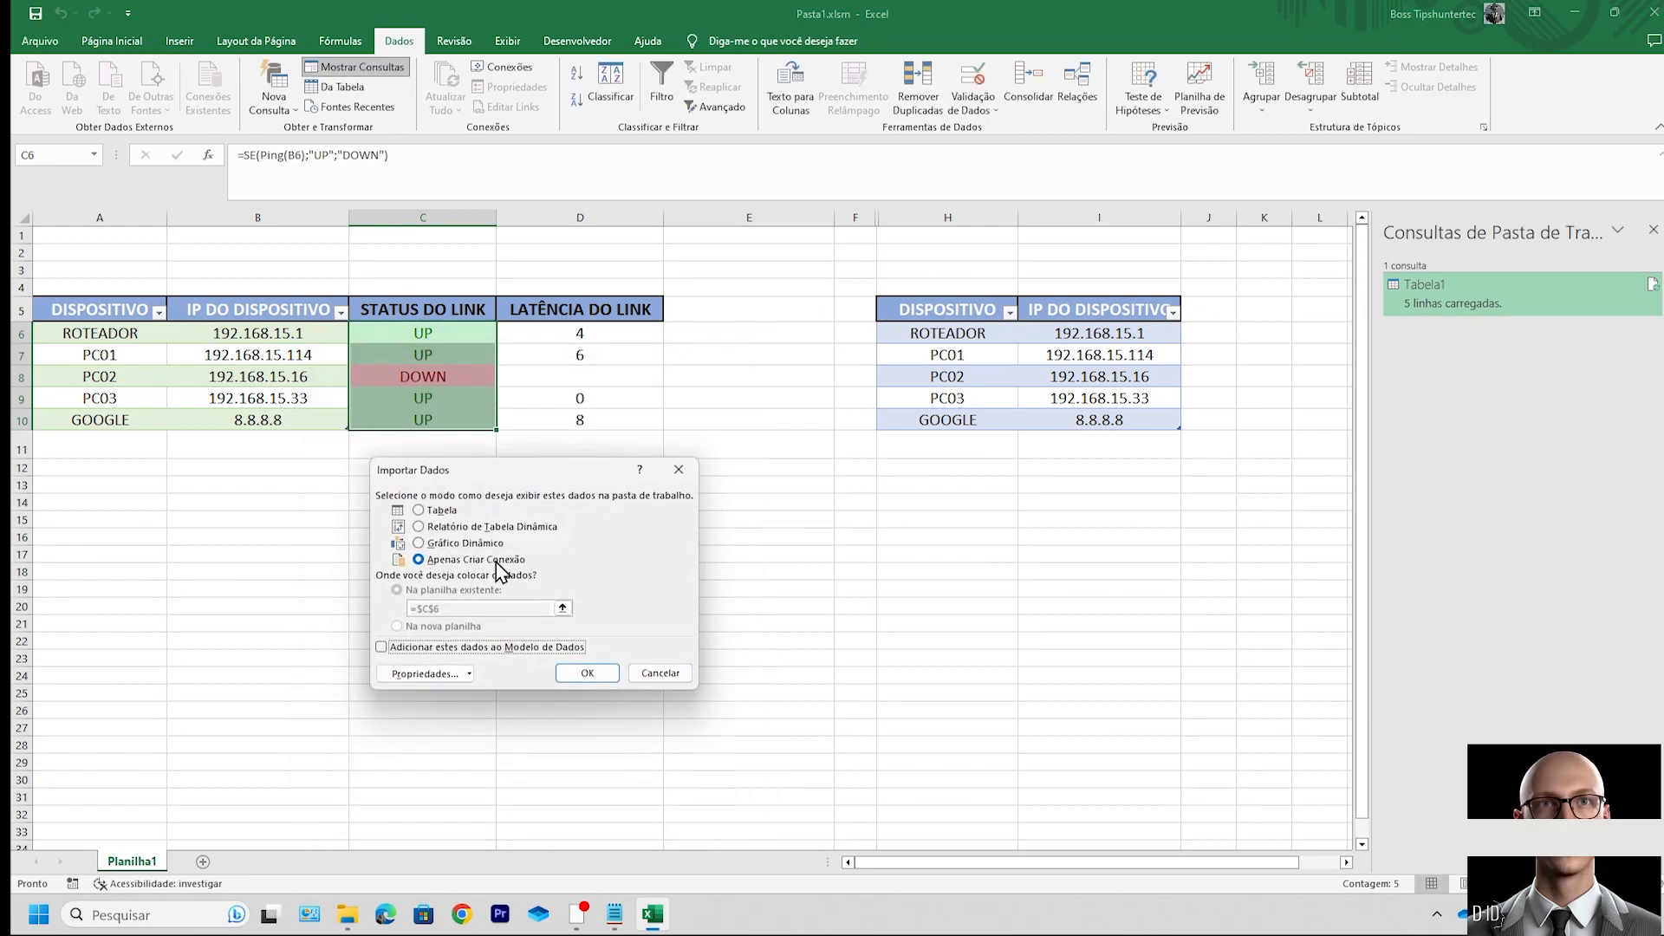
{"action": "left_click", "coordinate": [587, 673]}
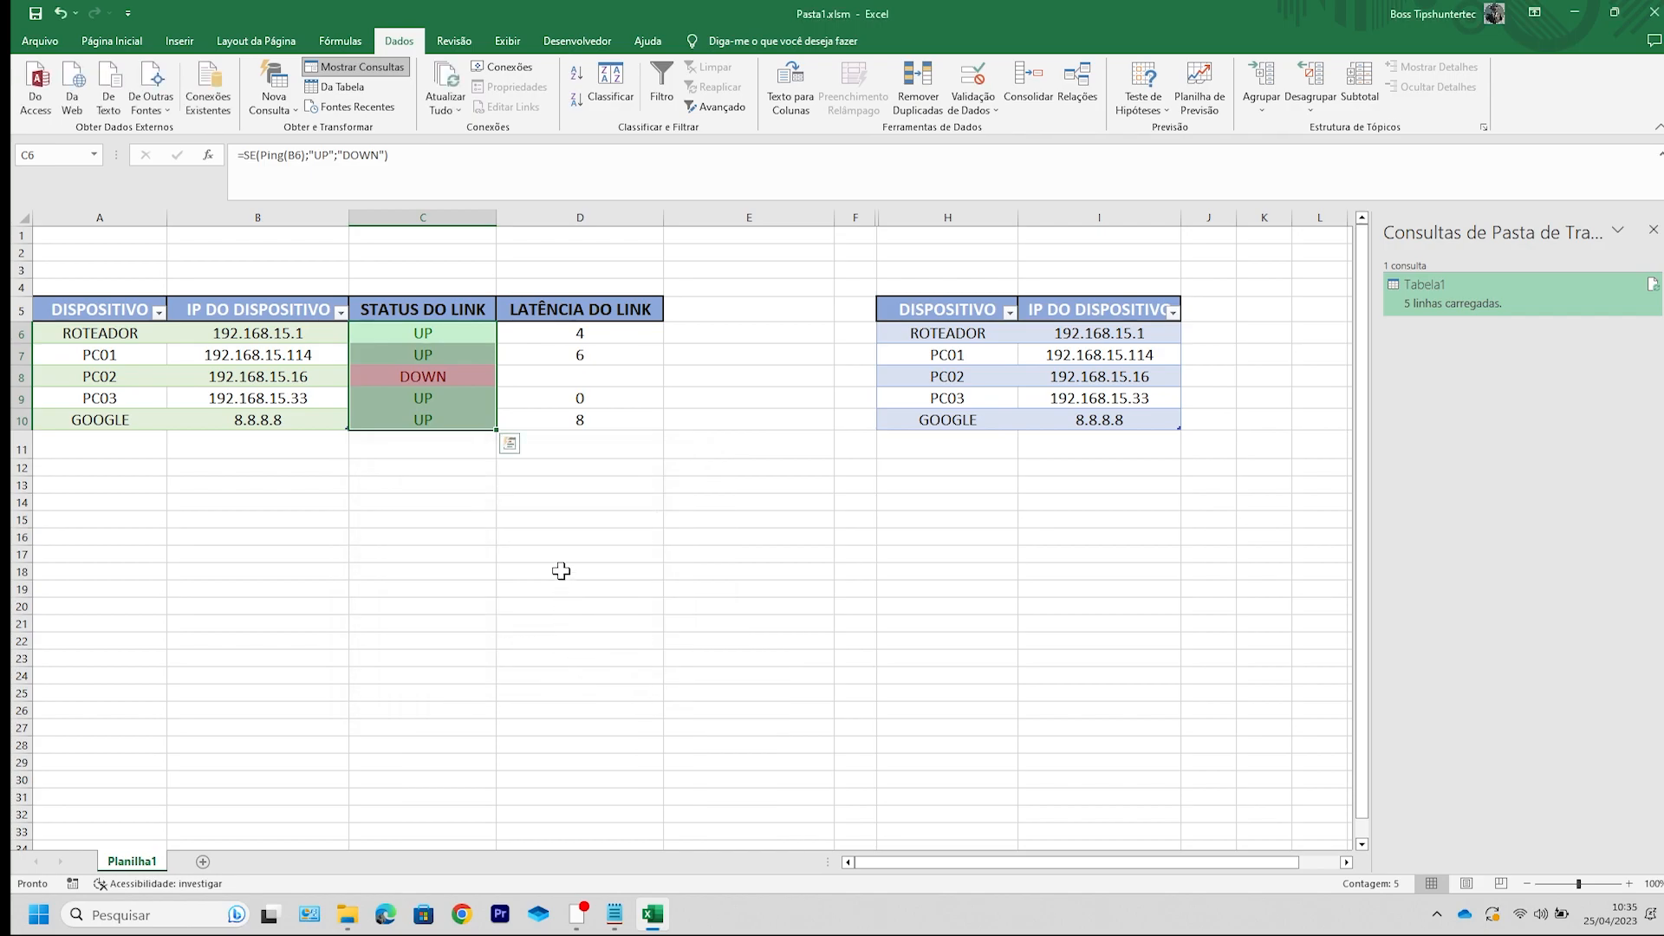